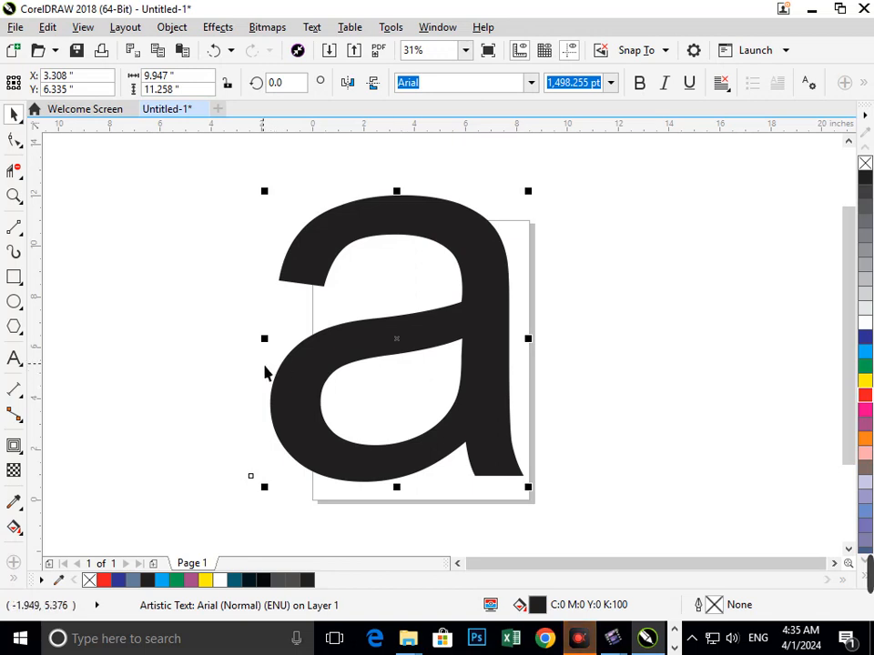
Step: Draw a rectangle about 2.58 by 6.57 inches beside the letter a and place a slanted copy about 6.79 inches wide at its upper stem
{"action": "left_click", "coordinate": [15, 277]}
{"action": "left_click_drag", "start_coordinate": [133, 236], "coordinate": [204, 408]}
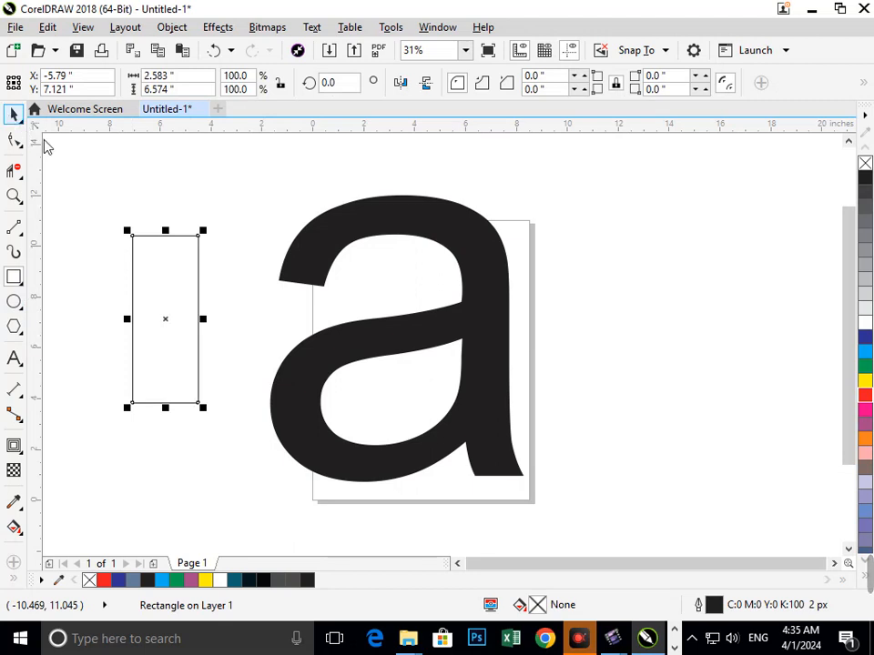
{"action": "left_click", "coordinate": [178, 300]}
{"action": "left_click_drag", "start_coordinate": [165, 231], "coordinate": [286, 272]}
{"action": "left_click", "coordinate": [357, 323]}
{"action": "left_click_drag", "start_coordinate": [233, 340], "coordinate": [541, 271]}
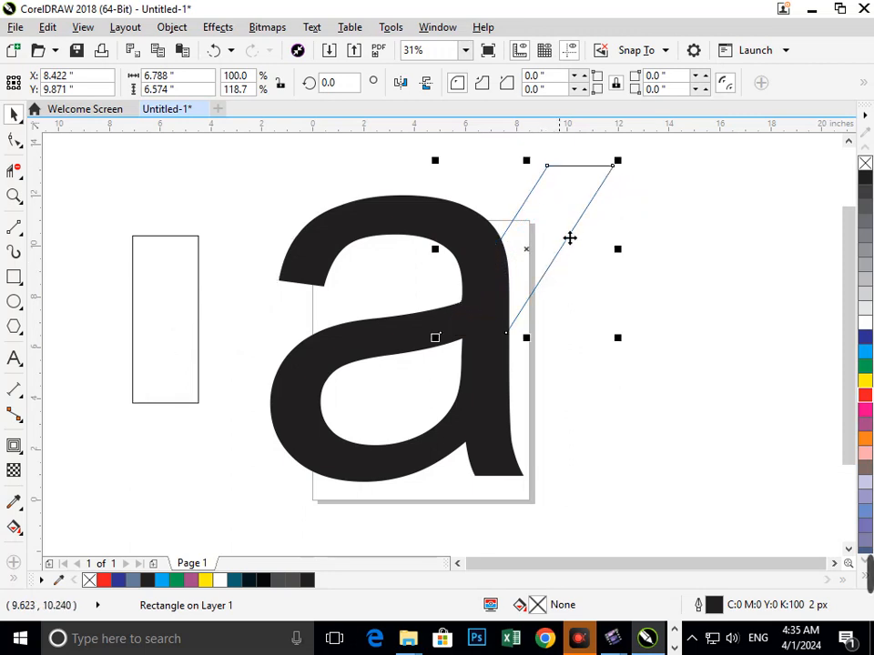
Step: Place a vertically mirrored copy of the slanted shape directly below it to form the lower arm of a k
{"action": "left_click", "coordinate": [571, 191]}
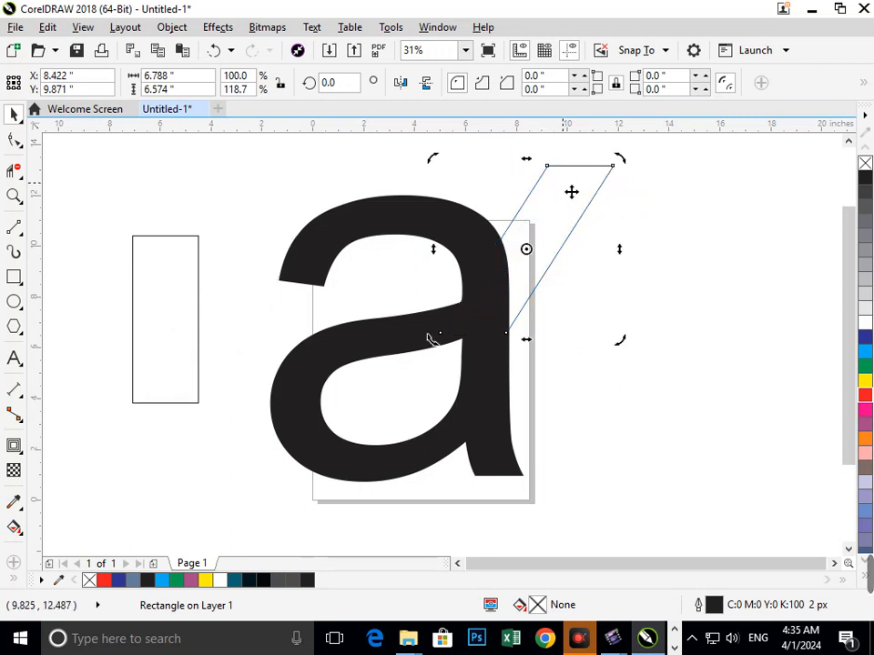
{"action": "left_click", "coordinate": [568, 189]}
{"action": "left_click", "coordinate": [532, 167]}
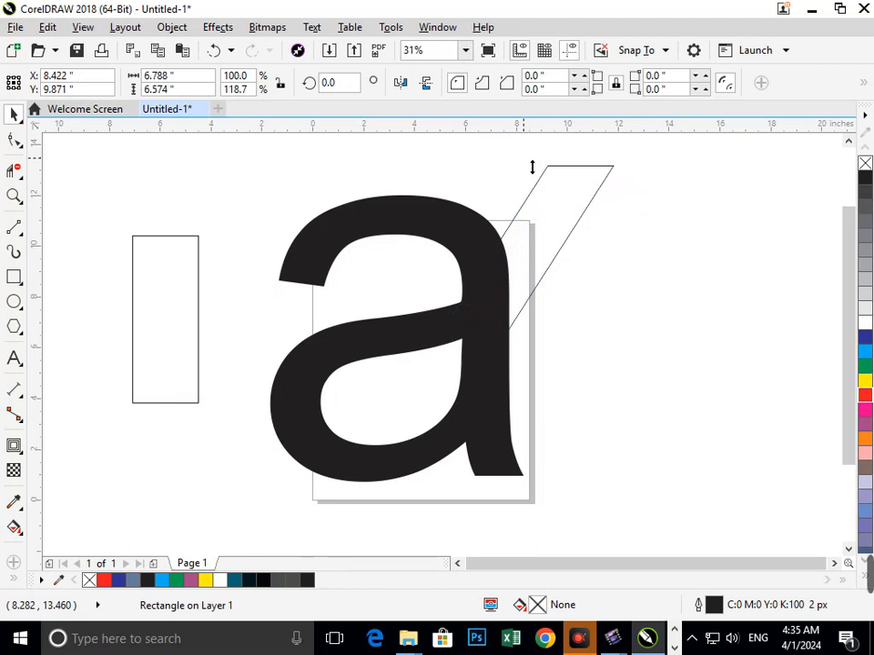
{"action": "left_click_drag", "start_coordinate": [532, 167], "coordinate": [564, 469]}
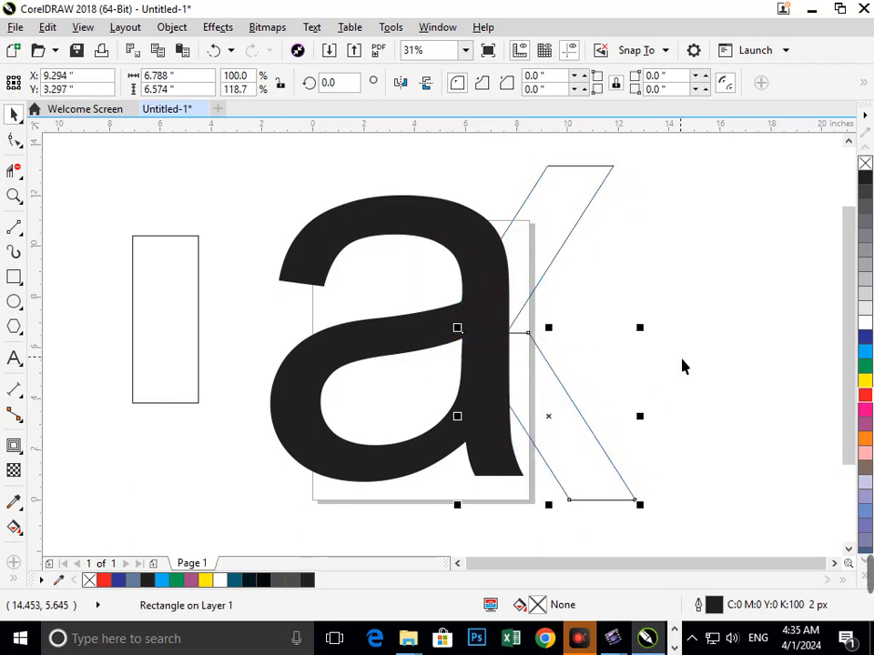
Step: Shorten the lower arm and reduce the upper arm to about 5.44 inches high to match the height of the letter a
{"action": "left_click", "coordinate": [587, 488]}
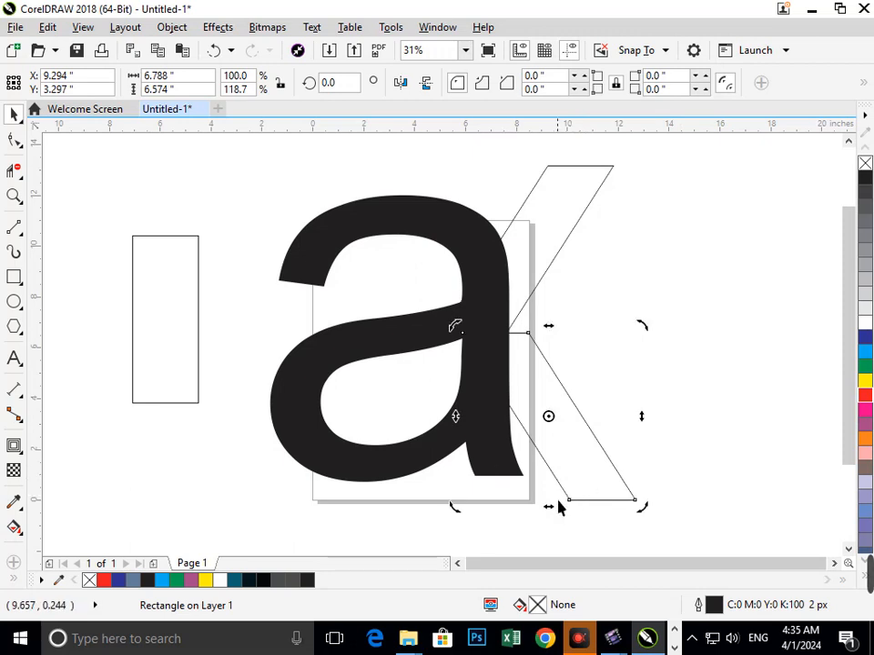
{"action": "left_click", "coordinate": [557, 507]}
{"action": "left_click_drag", "start_coordinate": [558, 514], "coordinate": [560, 469]}
{"action": "left_click", "coordinate": [558, 308]}
{"action": "left_click", "coordinate": [563, 259]}
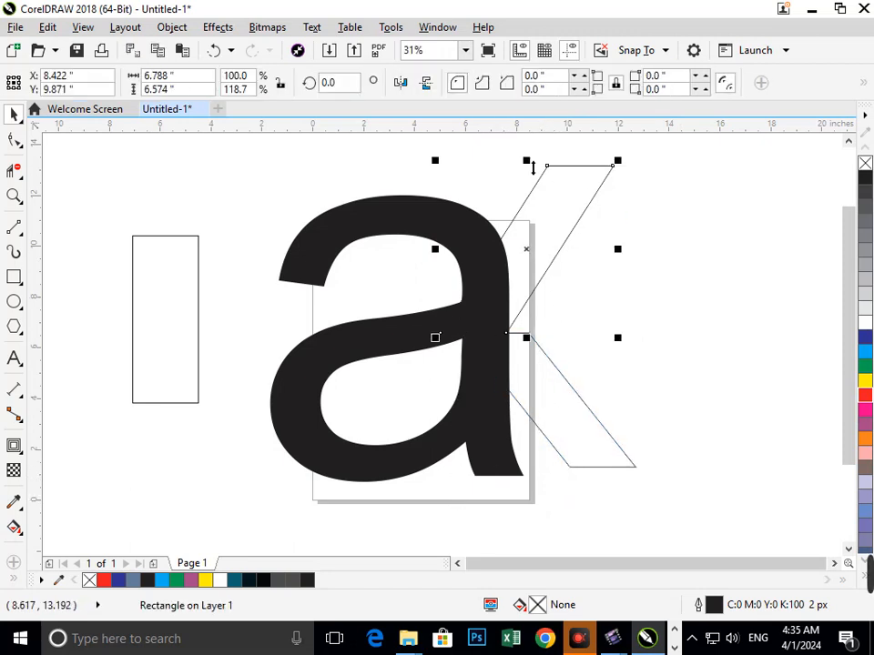
{"action": "left_click_drag", "start_coordinate": [532, 164], "coordinate": [530, 194]}
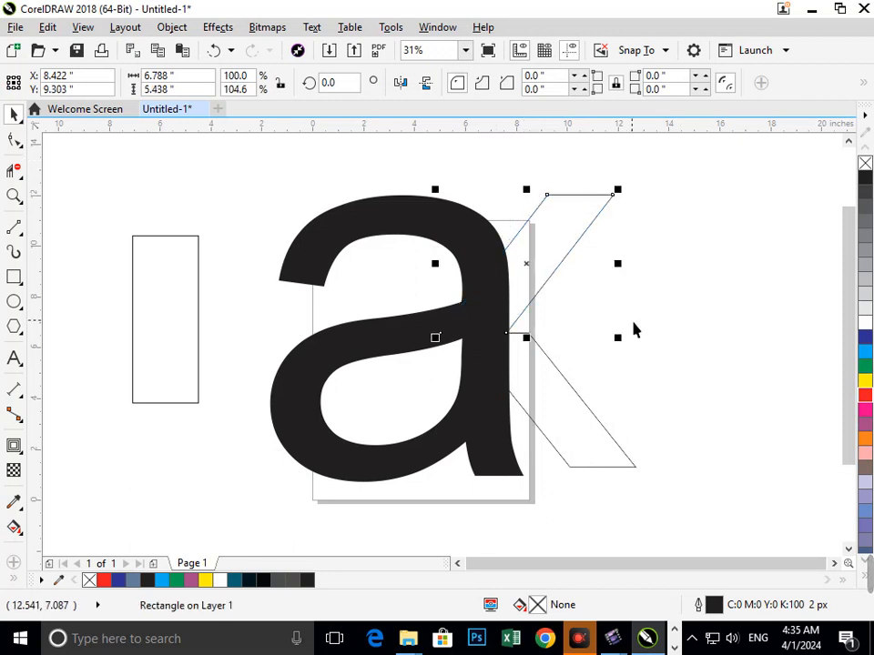
Step: Move both slanted arms outward so their shared tip meets the outer edge of the a's stem
{"action": "left_click", "coordinate": [634, 330]}
{"action": "left_click_drag", "start_coordinate": [563, 414], "coordinate": [618, 421]}
{"action": "left_click", "coordinate": [600, 345]}
{"action": "left_click_drag", "start_coordinate": [549, 282], "coordinate": [613, 283]}
{"action": "left_click", "coordinate": [674, 352]}
Step: Fill both arms of the k with dark blue
{"action": "left_click", "coordinate": [594, 397]}
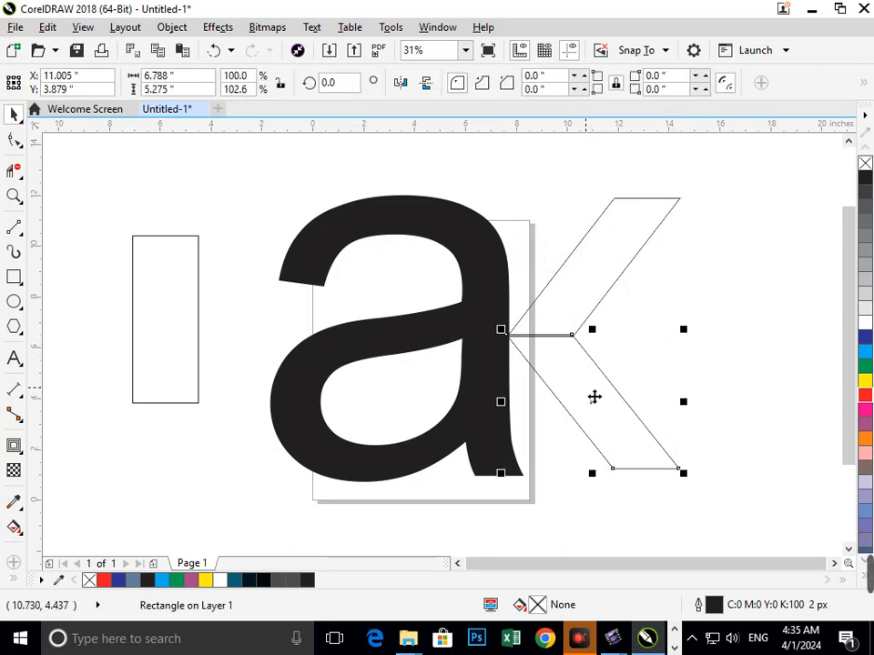
{"action": "left_click", "coordinate": [575, 307], "text": "shift"}
{"action": "left_click", "coordinate": [865, 338]}
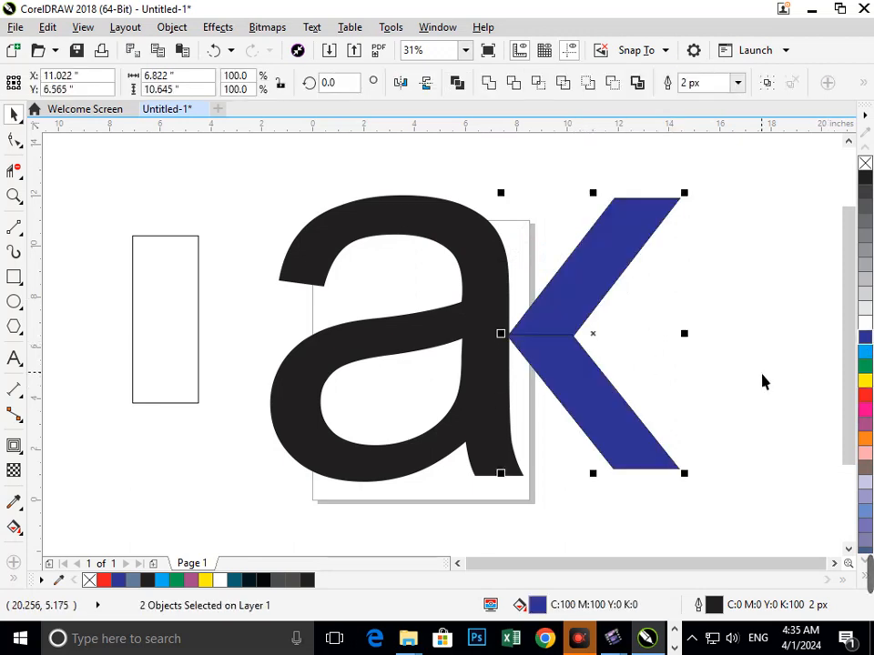
Step: Delete the spare unfilled rectangle beside the letter a
{"action": "key", "text": "Escape"}
{"action": "scroll", "coordinate": [505, 369], "scroll_direction": "down", "scroll_amount": 4}
{"action": "left_click_drag", "start_coordinate": [374, 328], "coordinate": [440, 415]}
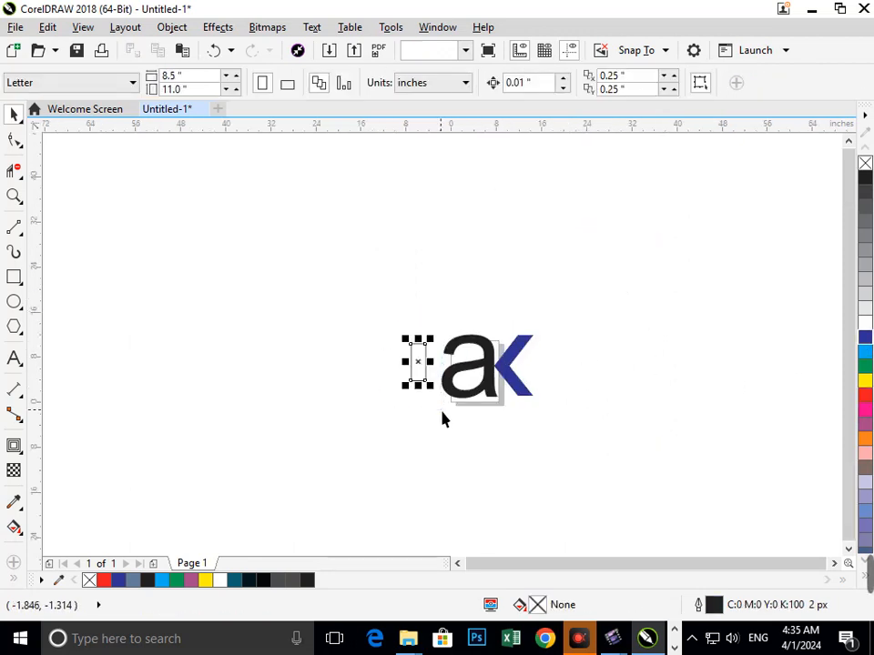
{"action": "key", "text": "Delete"}
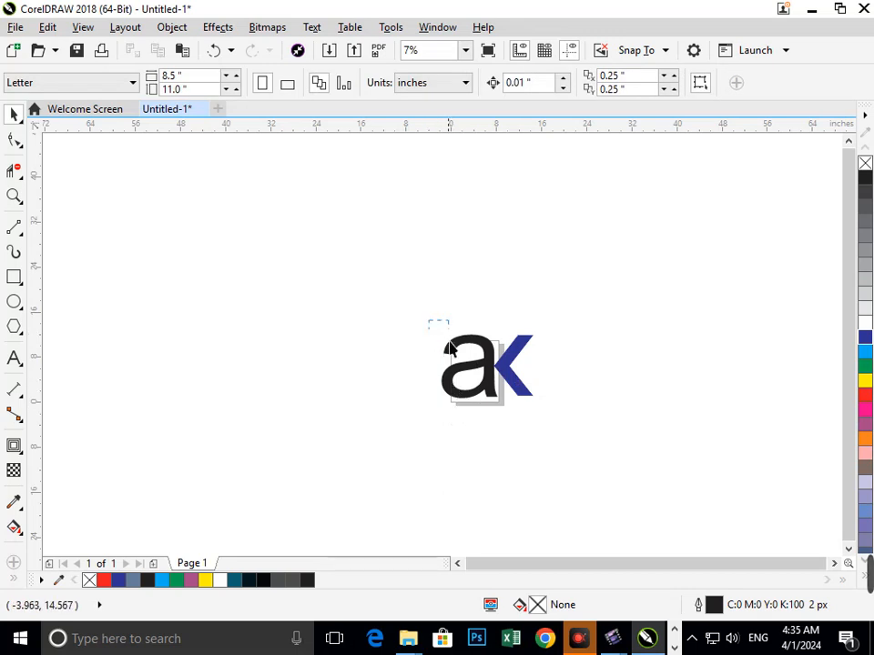
Step: Enlarge the letter a to about 115% and both k arms to about 120% from their centres
{"action": "left_click_drag", "start_coordinate": [451, 349], "coordinate": [512, 428]}
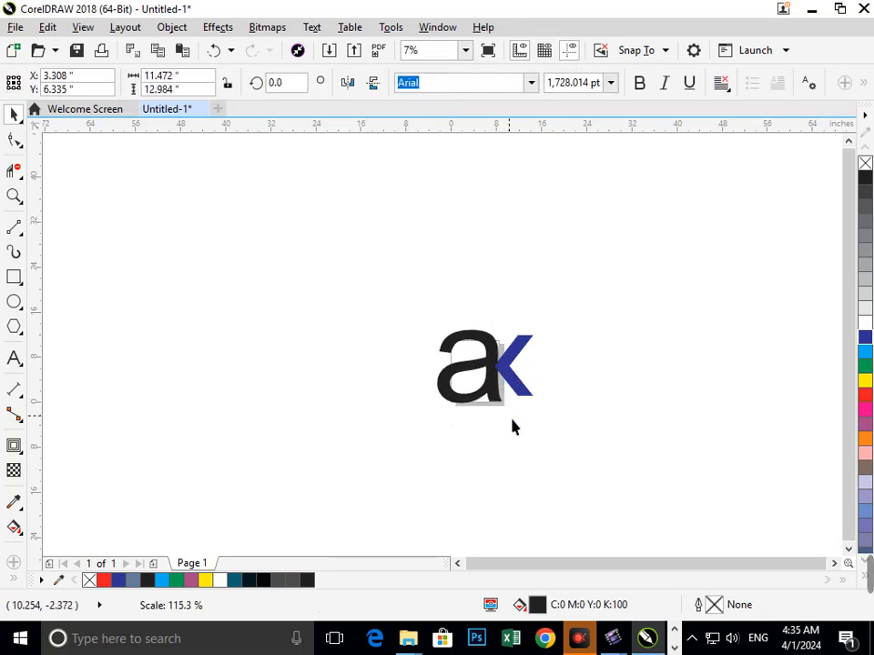
{"action": "left_click", "coordinate": [513, 420]}
{"action": "left_click", "coordinate": [517, 375]}
{"action": "left_click", "coordinate": [517, 355], "text": "shift"}
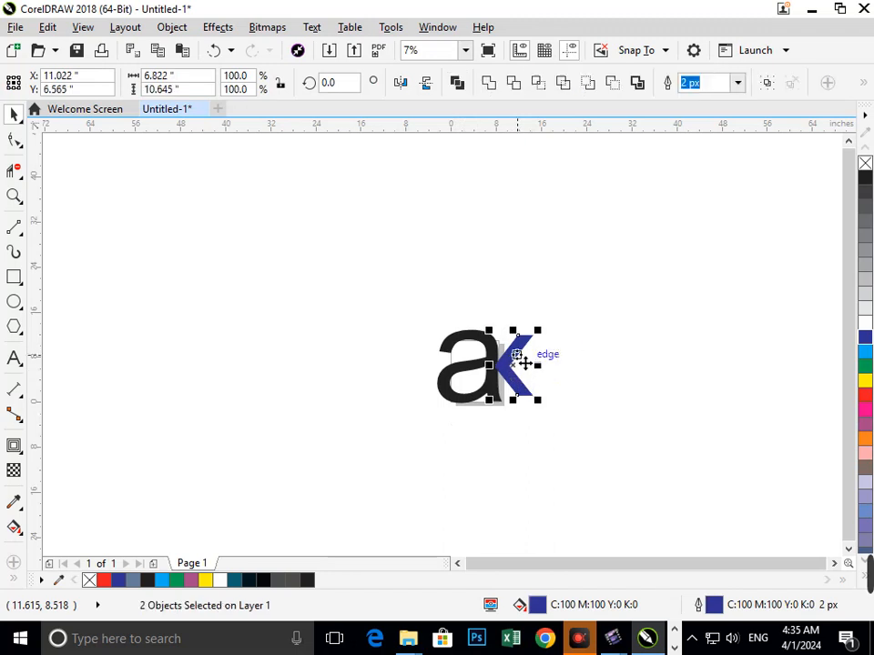
{"action": "left_click_drag", "start_coordinate": [549, 411], "coordinate": [557, 418]}
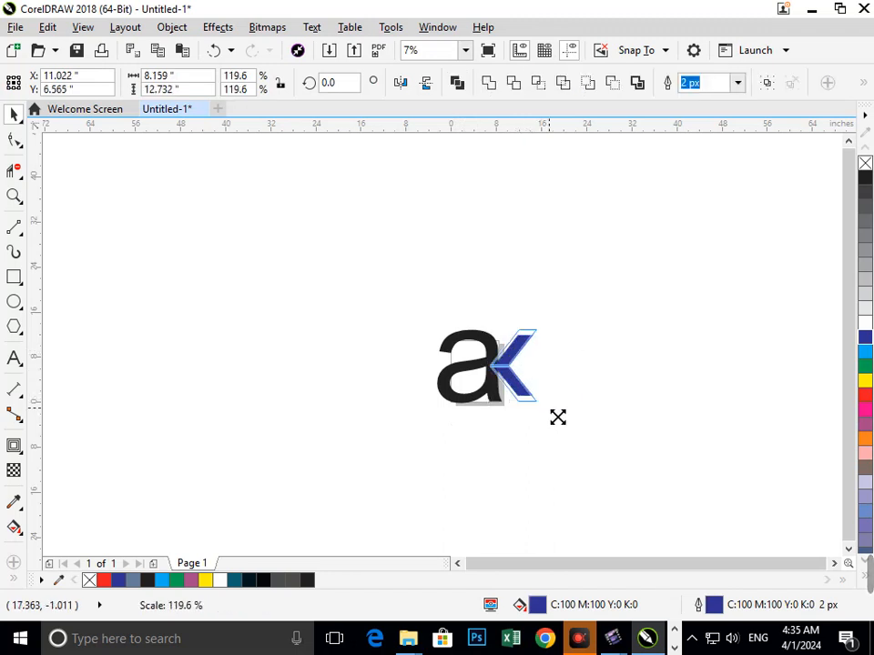
Step: Enlarge the letter a further and scale the two k arms together to about 11.6 by 18.1 inches
{"action": "left_click", "coordinate": [541, 464]}
{"action": "scroll", "coordinate": [405, 421], "scroll_direction": "up", "scroll_amount": 2}
{"action": "left_click", "coordinate": [361, 376]}
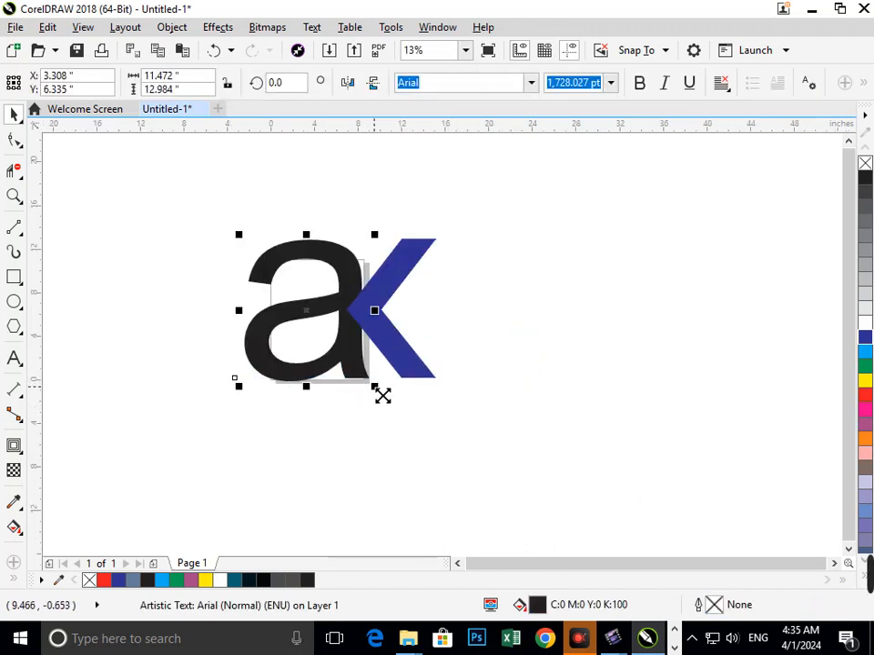
{"action": "left_click_drag", "start_coordinate": [383, 396], "coordinate": [481, 410]}
{"action": "left_click", "coordinate": [428, 390]}
{"action": "left_click", "coordinate": [420, 368]}
{"action": "left_click", "coordinate": [404, 259], "text": "shift"}
{"action": "left_click", "coordinate": [556, 347]}
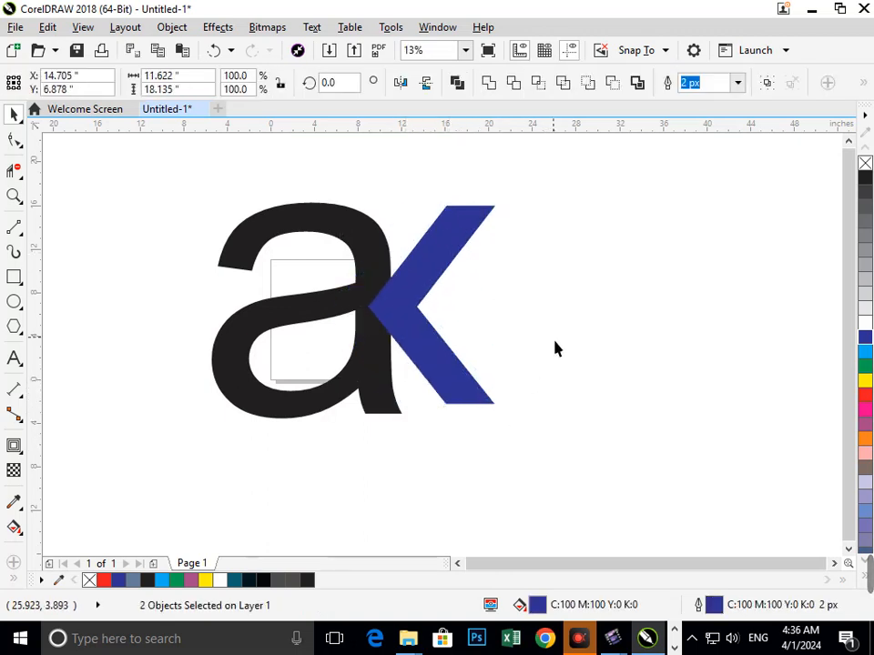
Step: Create a Smart Fill shape in the enclosed bowl of the letter a and colour it green
{"action": "scroll", "coordinate": [452, 331], "scroll_direction": "down", "scroll_amount": 2}
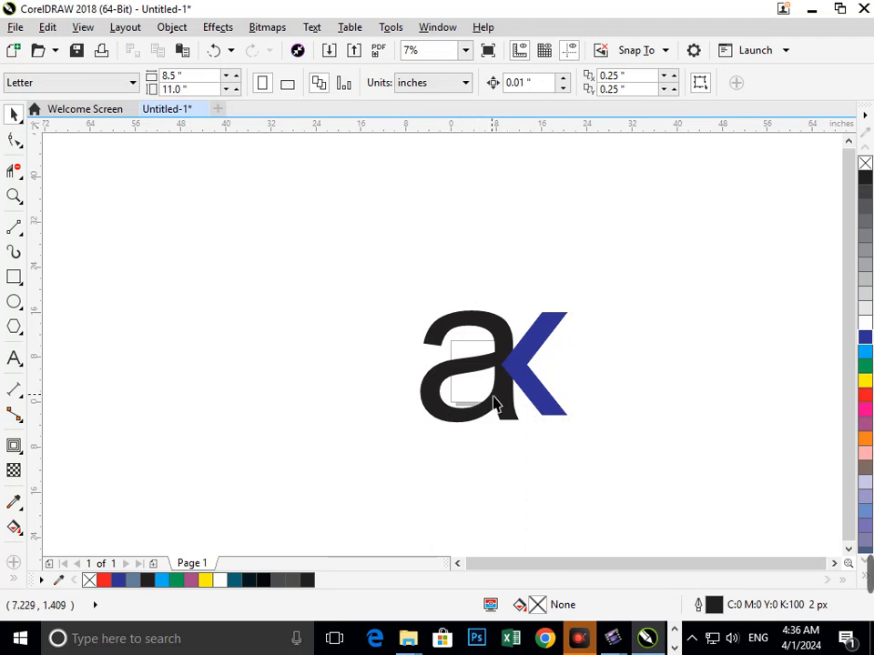
{"action": "left_click", "coordinate": [16, 578]}
{"action": "left_click", "coordinate": [43, 571]}
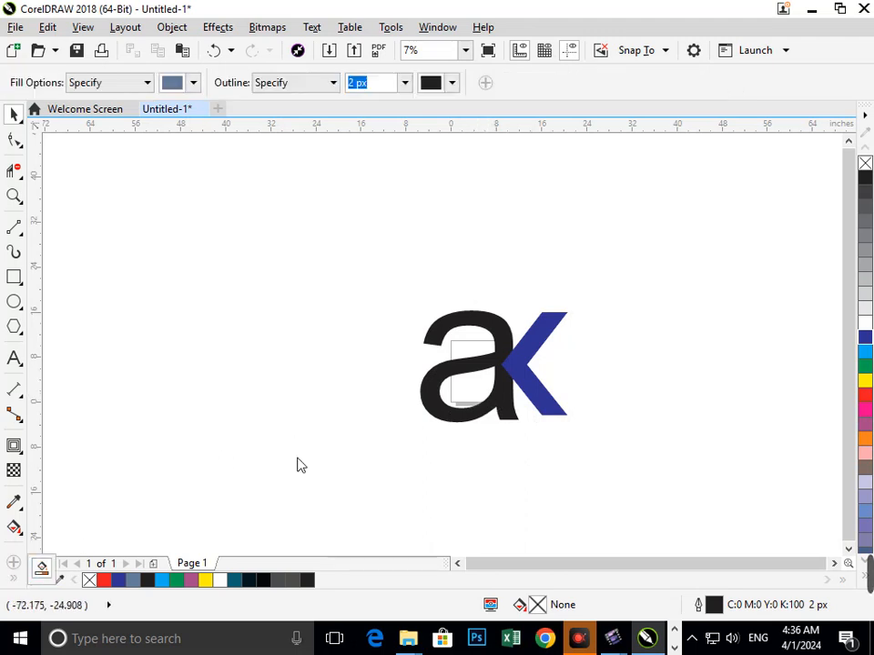
{"action": "left_click", "coordinate": [480, 378]}
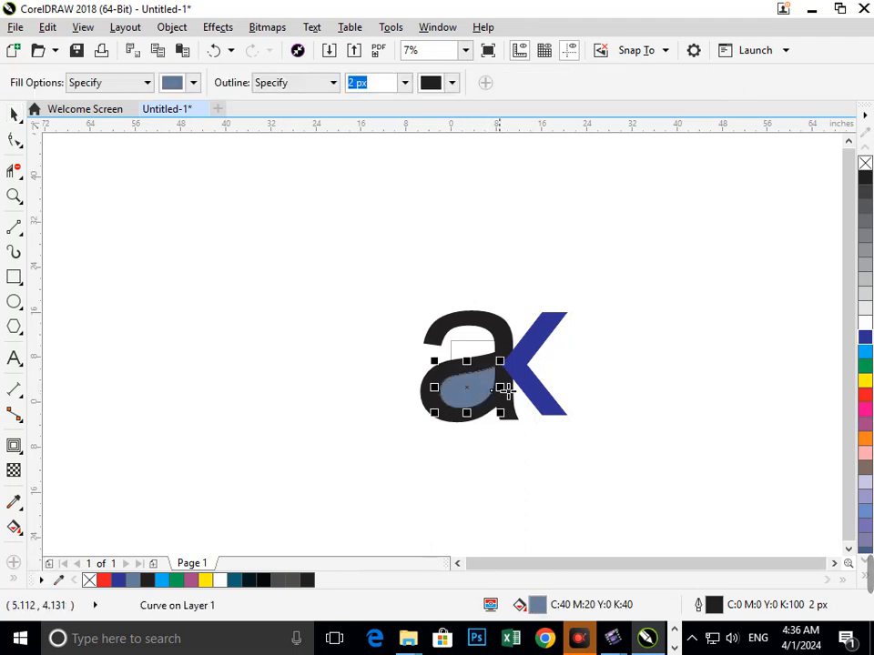
{"action": "left_click", "coordinate": [864, 368]}
Step: Create Smart Fill shapes over the k arms, colouring the lower arm red and the upper arm green
{"action": "left_click", "coordinate": [535, 377]}
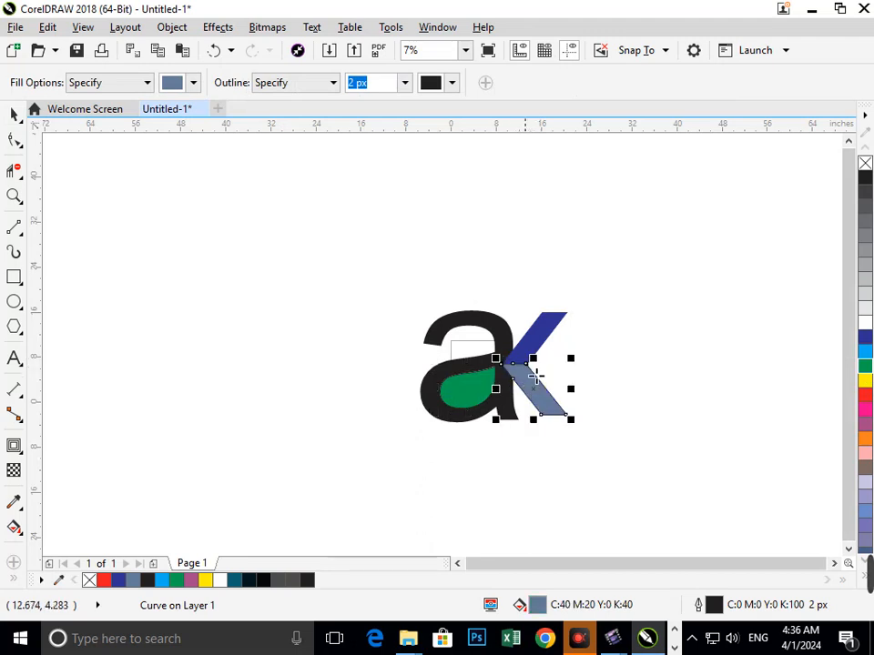
{"action": "left_click", "coordinate": [865, 398]}
{"action": "left_click", "coordinate": [539, 342]}
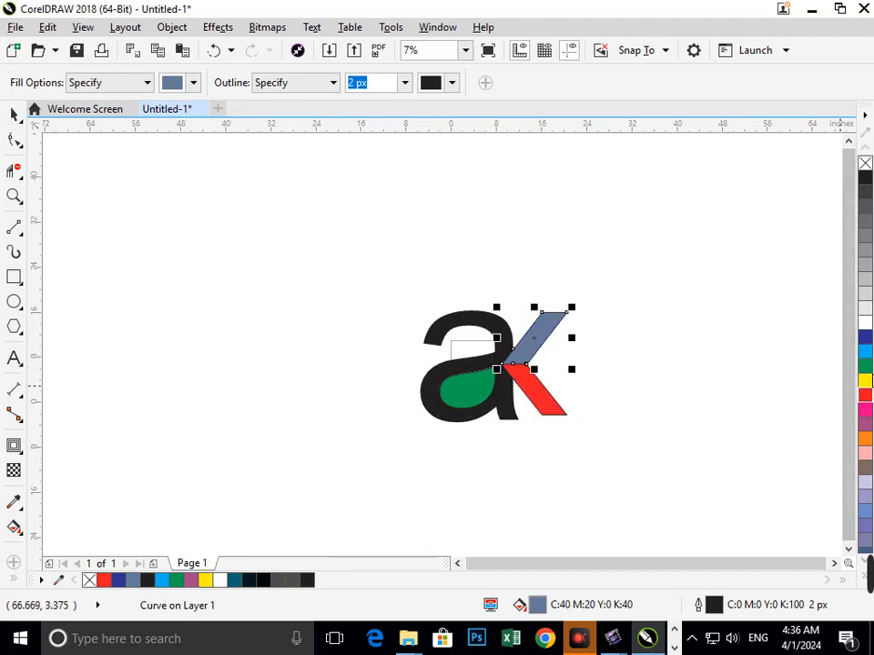
{"action": "left_click", "coordinate": [866, 368]}
Step: Create a Smart Fill shape over the body of the letter a and colour it light blue
{"action": "left_click", "coordinate": [512, 410]}
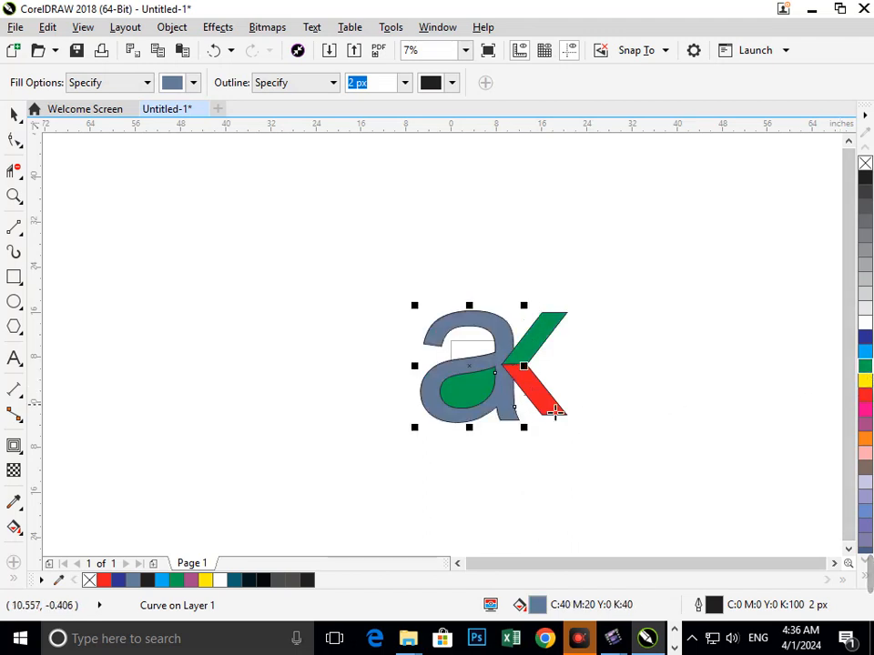
{"action": "left_click", "coordinate": [865, 338]}
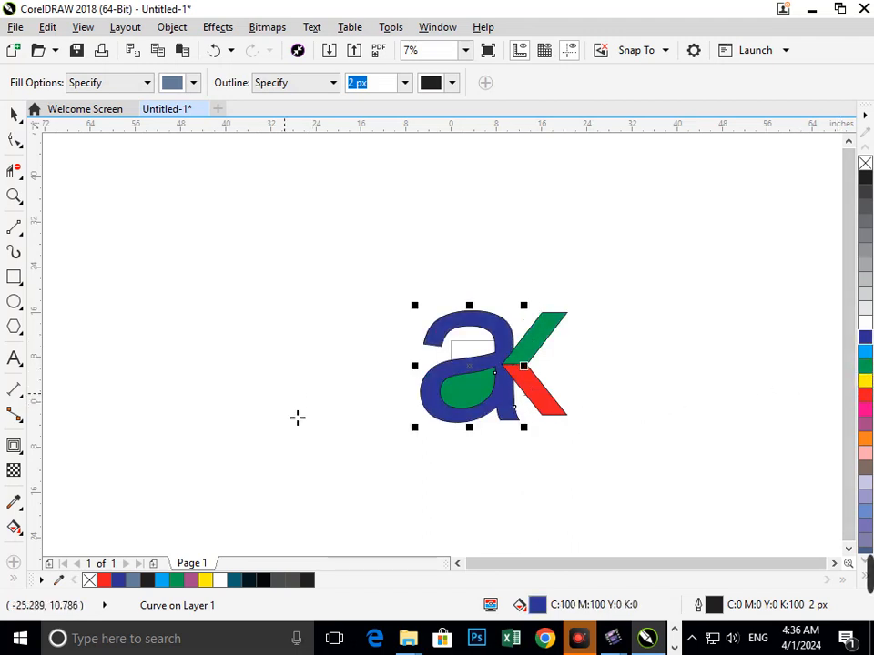
{"action": "left_click", "coordinate": [866, 398]}
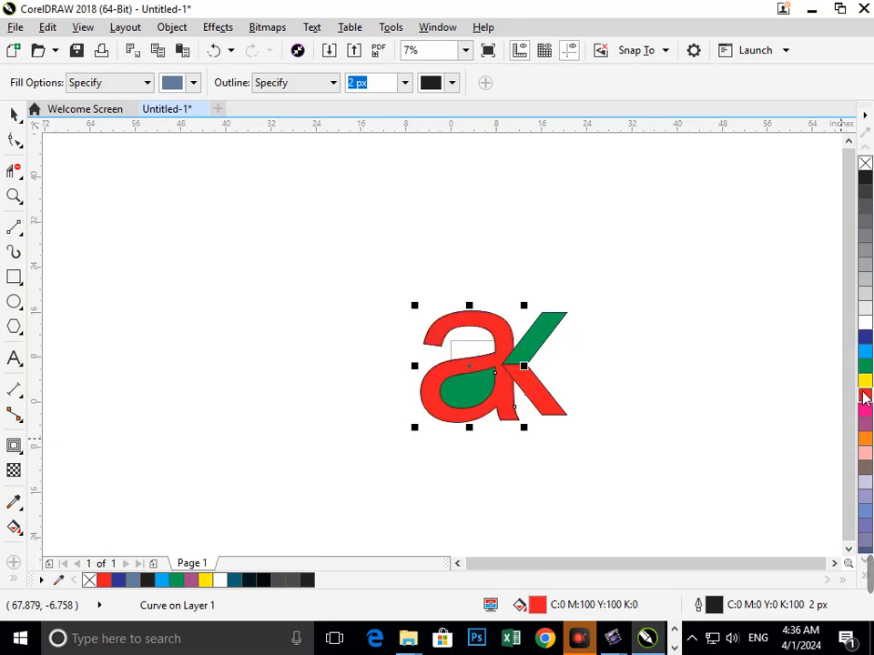
{"action": "left_click", "coordinate": [866, 368]}
{"action": "left_click", "coordinate": [865, 352]}
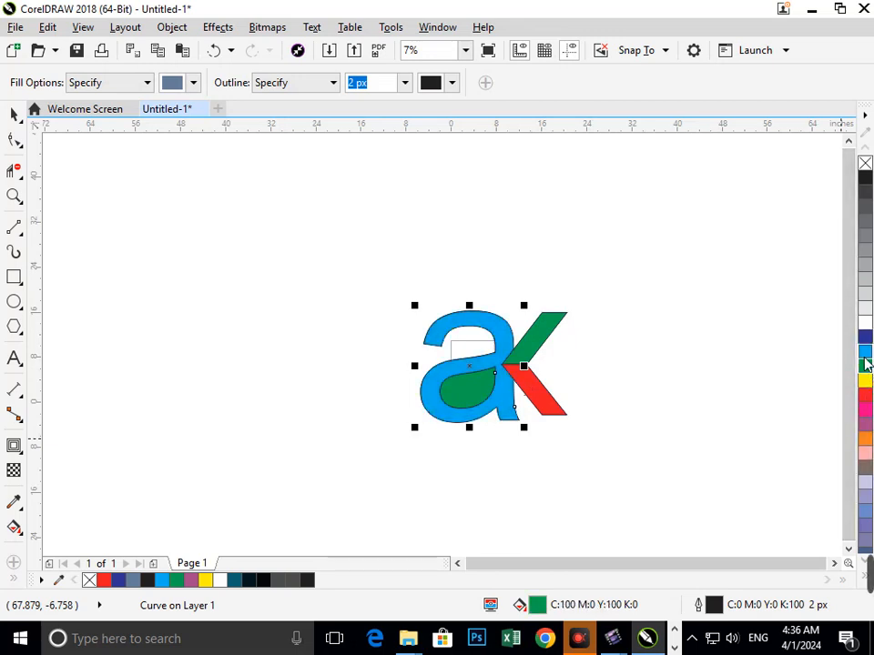
Step: Create a new Smart Fill shape in the bowl of the a, colour it orange and deselect it
{"action": "left_click", "coordinate": [490, 400]}
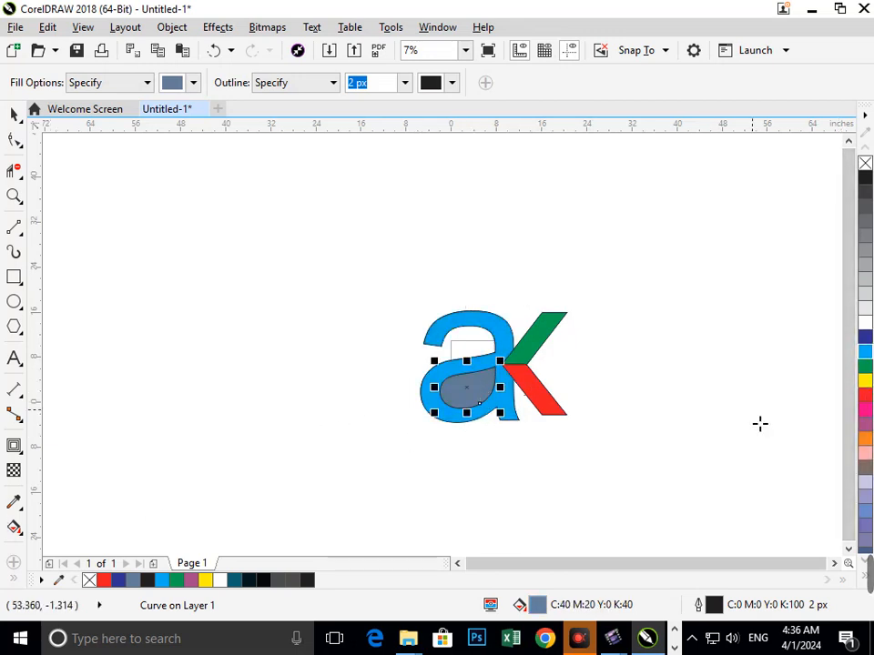
{"action": "left_click", "coordinate": [866, 381]}
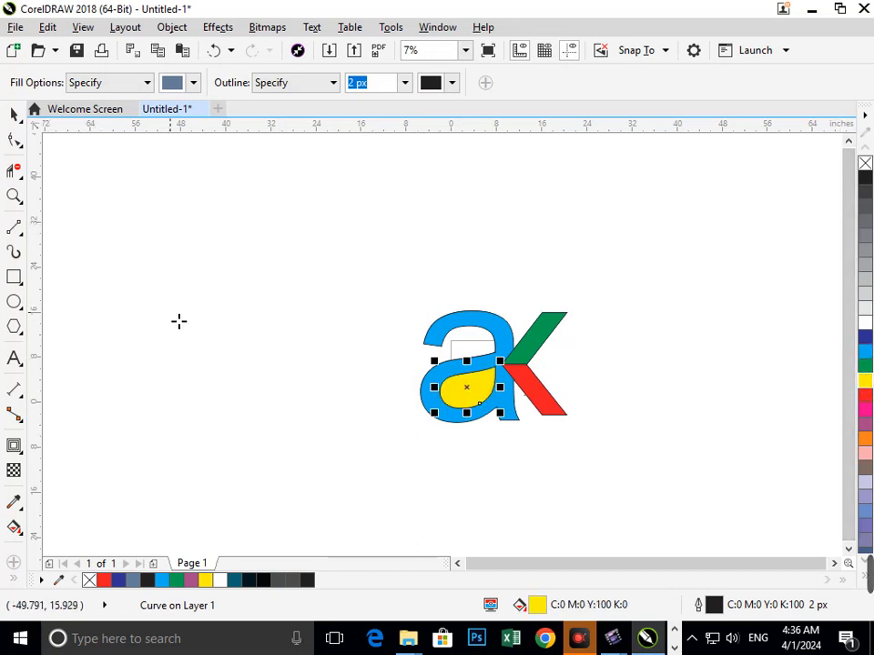
{"action": "key", "text": "Delete"}
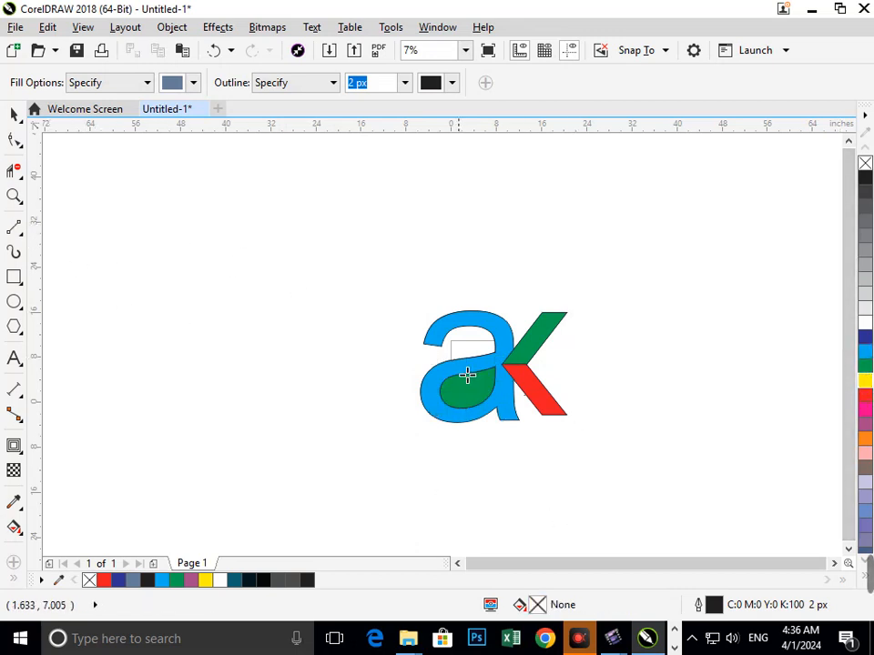
{"action": "key", "text": "ctrl+z"}
{"action": "key", "text": "ctrl+z"}
{"action": "left_click", "coordinate": [864, 438]}
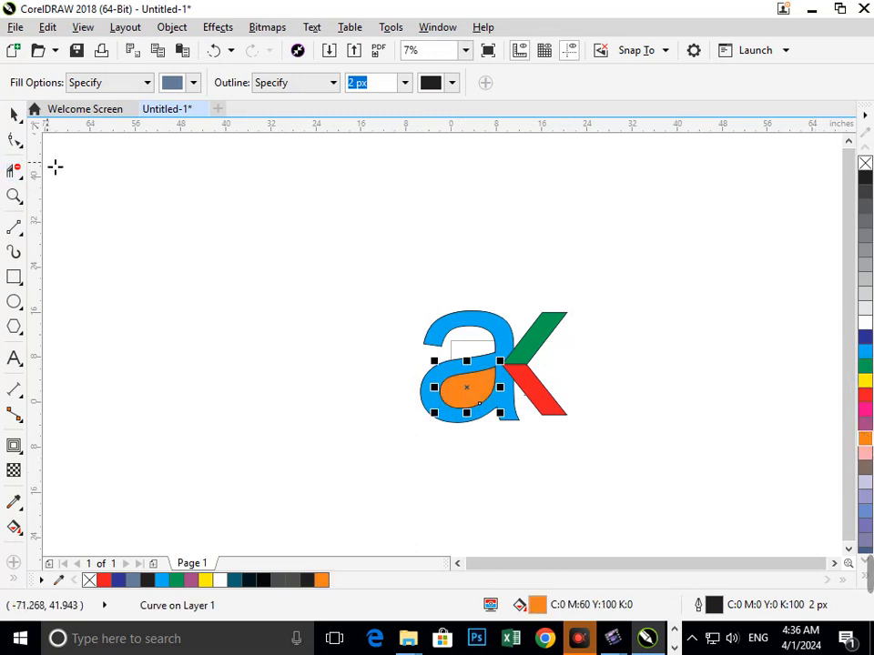
{"action": "left_click", "coordinate": [15, 115]}
{"action": "left_click", "coordinate": [766, 498]}
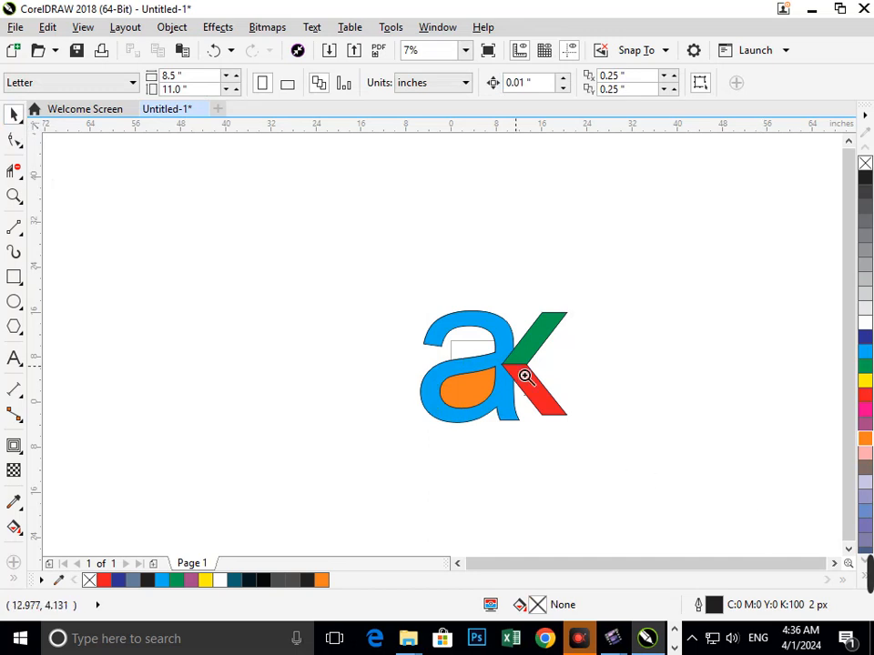
Step: Select the whole ak logo, enlarge it and move it off the page to the empty area beside it
{"action": "scroll", "coordinate": [410, 344], "scroll_direction": "down", "scroll_amount": 2}
{"action": "left_click_drag", "start_coordinate": [626, 469], "coordinate": [626, 469]}
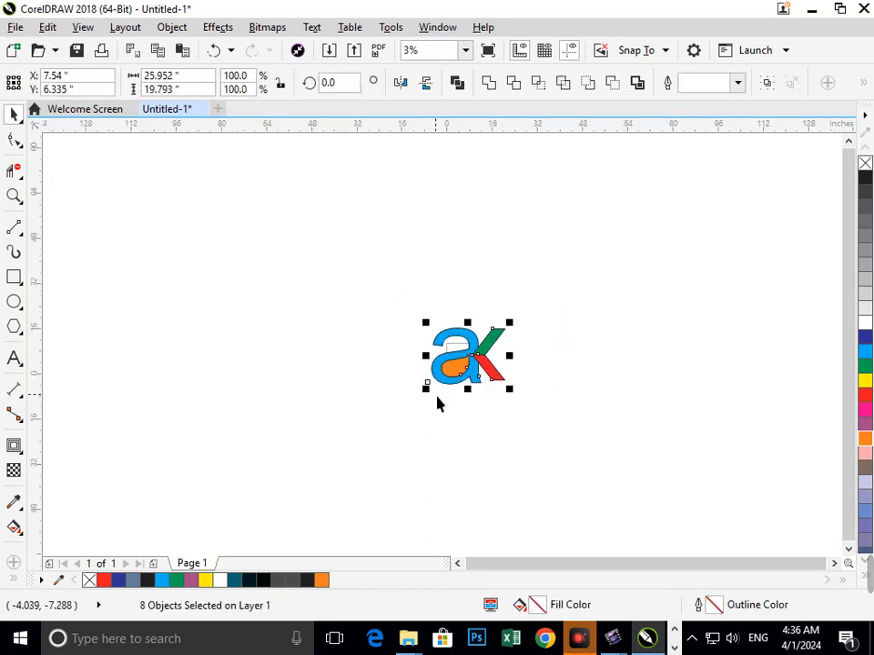
{"action": "left_click_drag", "start_coordinate": [434, 400], "coordinate": [283, 397]}
{"action": "left_click", "coordinate": [335, 429]}
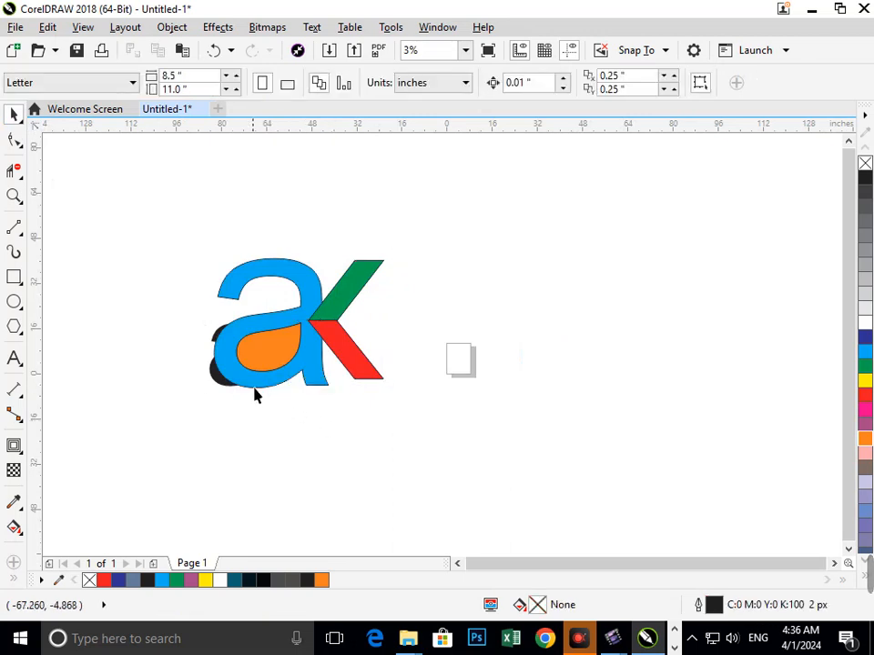
Step: Delete the original black letter left behind the coloured logo
{"action": "left_click_drag", "start_coordinate": [221, 386], "coordinate": [195, 413]}
{"action": "key", "text": "Delete"}
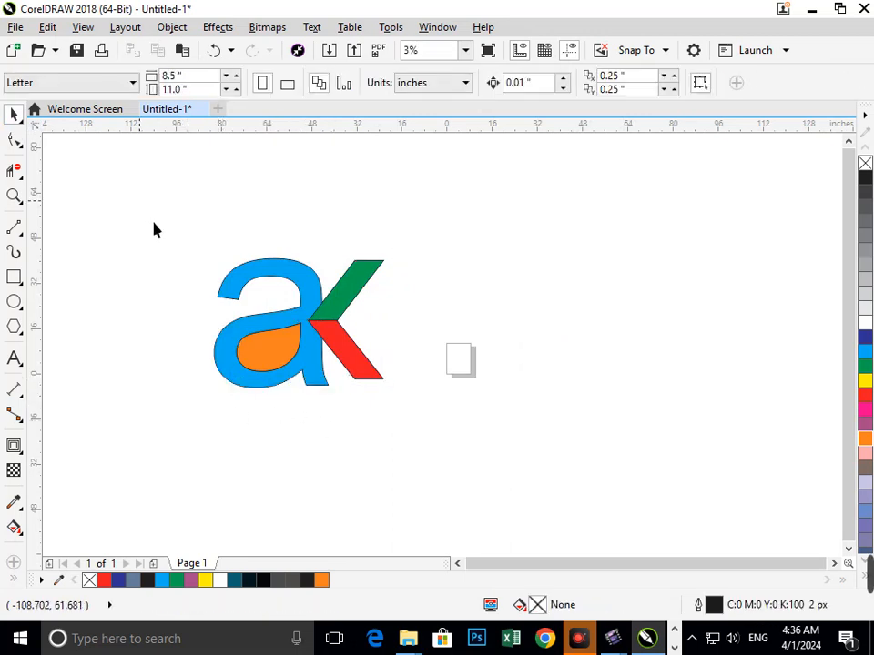
{"action": "left_click_drag", "start_coordinate": [154, 223], "coordinate": [479, 466]}
{"action": "left_click", "coordinate": [479, 466]}
{"action": "scroll", "coordinate": [321, 339], "scroll_direction": "up", "scroll_amount": 3}
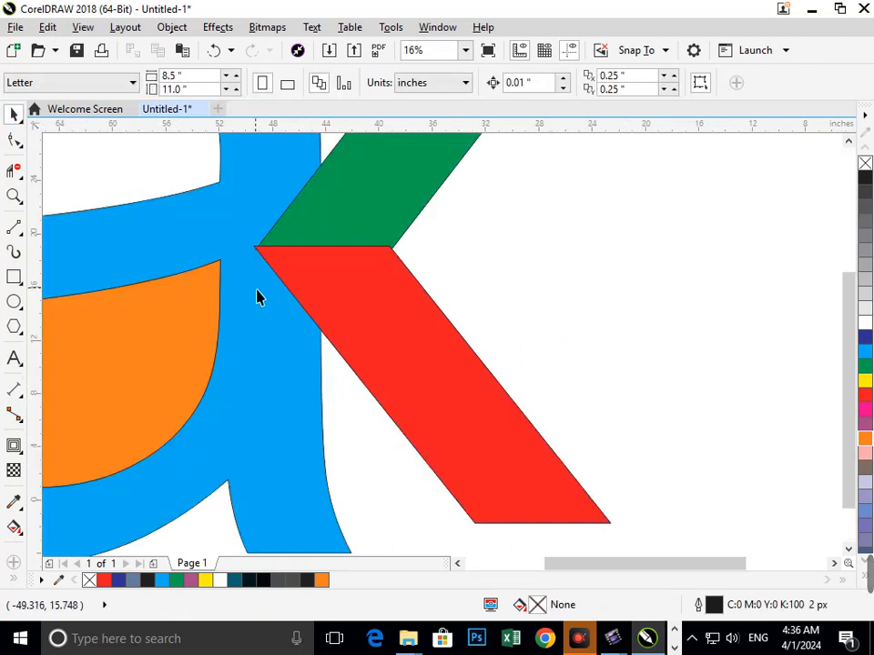
Step: Shift the k's red lower arm slightly and delete the green shape covering its dark blue upper arm
{"action": "scroll", "coordinate": [302, 331], "scroll_direction": "up", "scroll_amount": 5}
{"action": "left_click", "coordinate": [312, 351]}
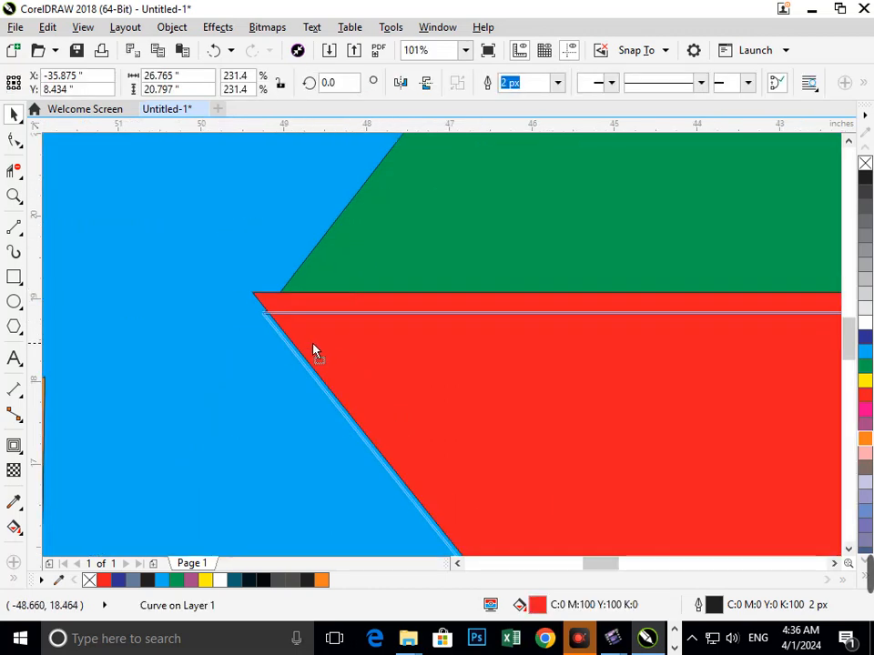
{"action": "scroll", "coordinate": [381, 358], "scroll_direction": "down", "scroll_amount": 5}
{"action": "left_click_drag", "start_coordinate": [278, 220], "coordinate": [339, 293]}
{"action": "left_click_drag", "start_coordinate": [238, 288], "coordinate": [115, 340]}
{"action": "key", "text": "Delete"}
{"action": "key", "text": "Delete"}
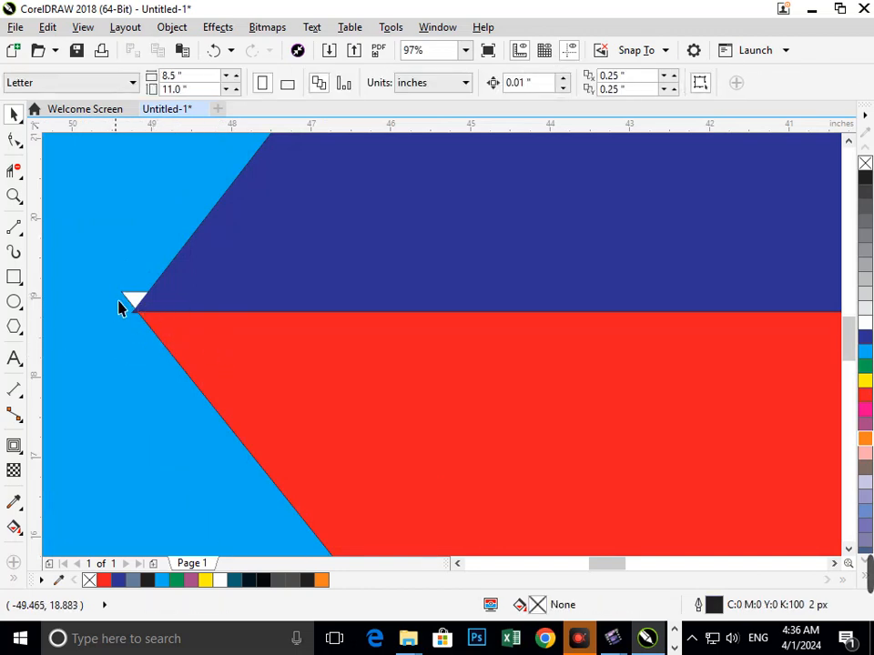
Step: Move the light blue letter a slightly to close the white gap at the tip of the k's arms
{"action": "left_click", "coordinate": [181, 340]}
{"action": "scroll", "coordinate": [282, 238], "scroll_direction": "down", "scroll_amount": 5}
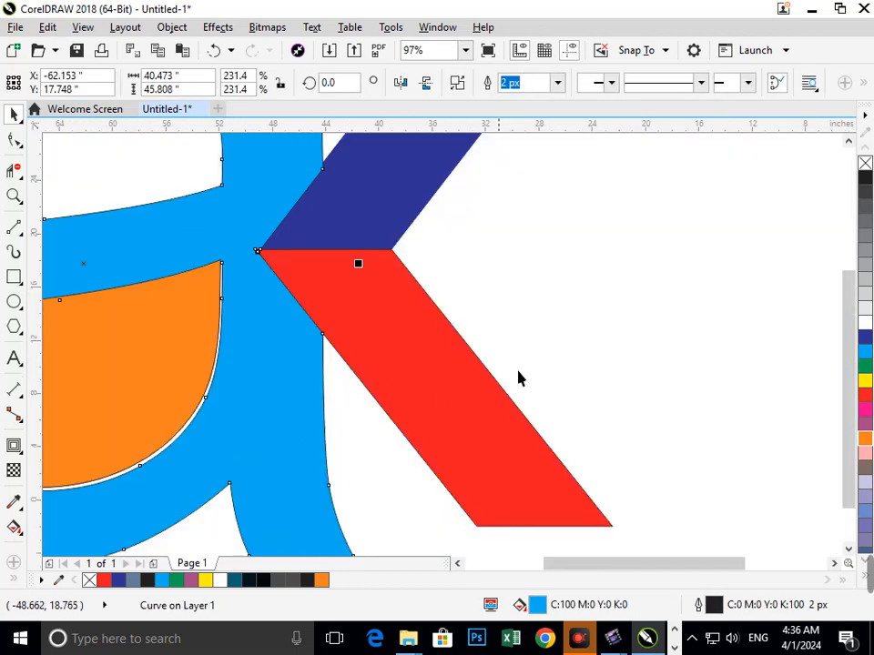
{"action": "left_click", "coordinate": [519, 373]}
{"action": "key", "text": "F2"}
{"action": "left_click_drag", "start_coordinate": [222, 232], "coordinate": [244, 247]}
{"action": "key", "text": "F3"}
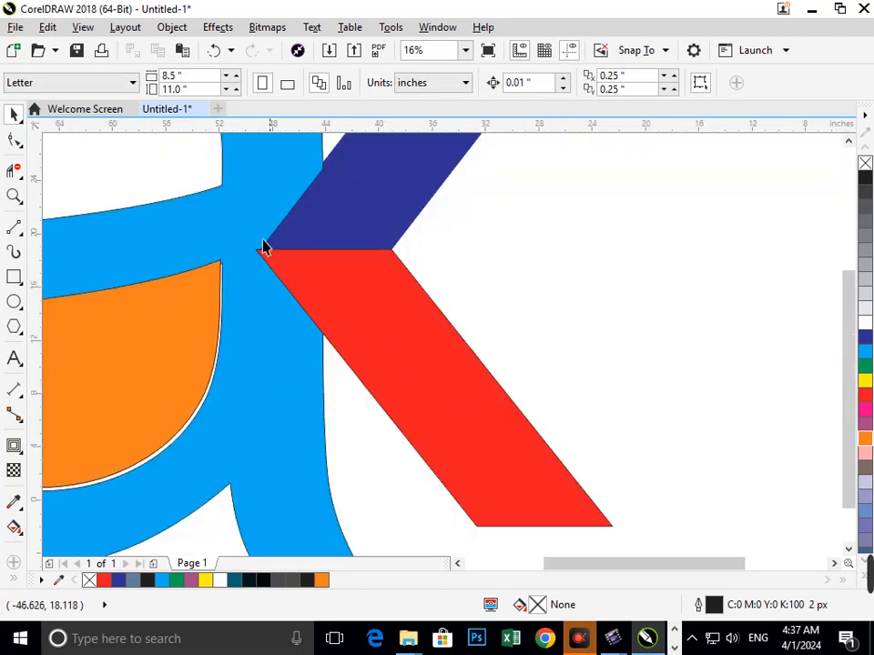
{"action": "scroll", "coordinate": [318, 296], "scroll_direction": "up", "scroll_amount": 5}
{"action": "left_click_drag", "start_coordinate": [337, 329], "coordinate": [312, 354]}
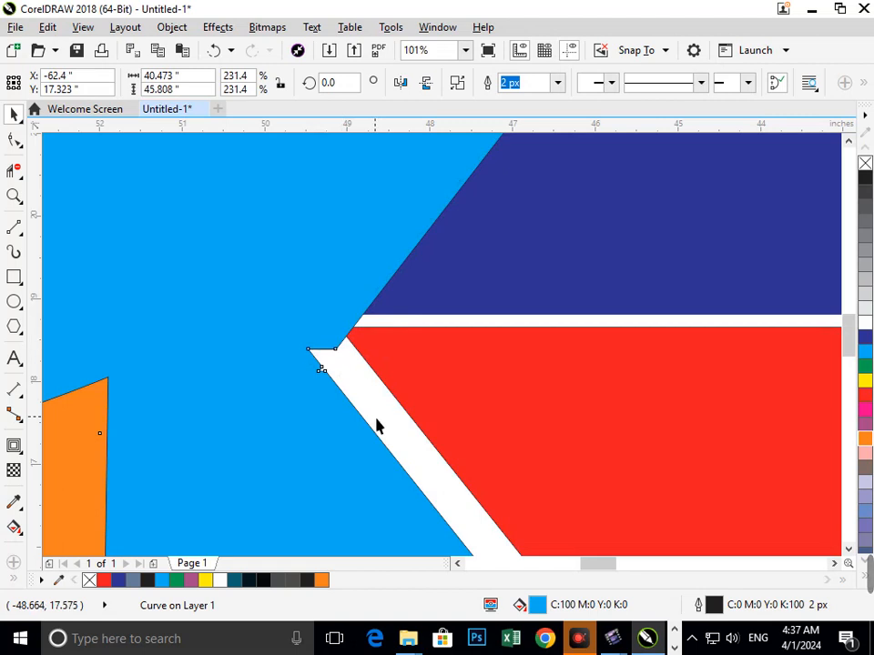
{"action": "key", "text": "Delete"}
{"action": "scroll", "coordinate": [392, 392], "scroll_direction": "down", "scroll_amount": 6}
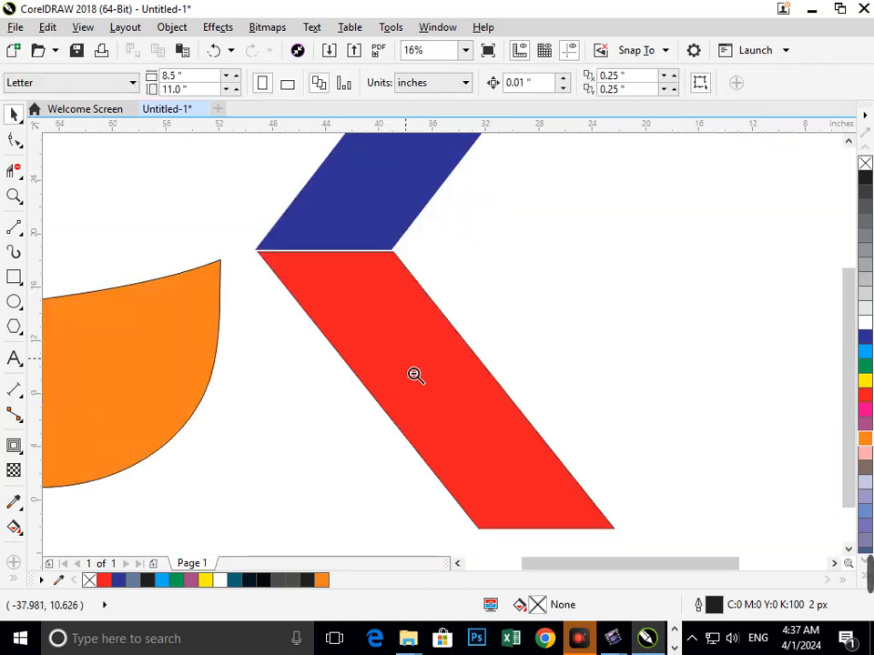
{"action": "key", "text": "ctrl+z"}
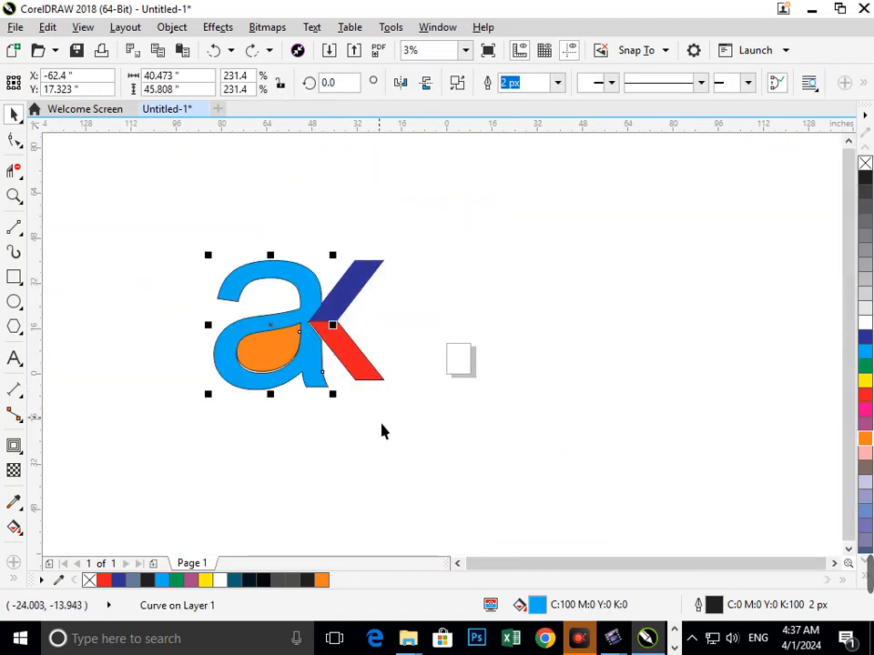
{"action": "left_click", "coordinate": [383, 435]}
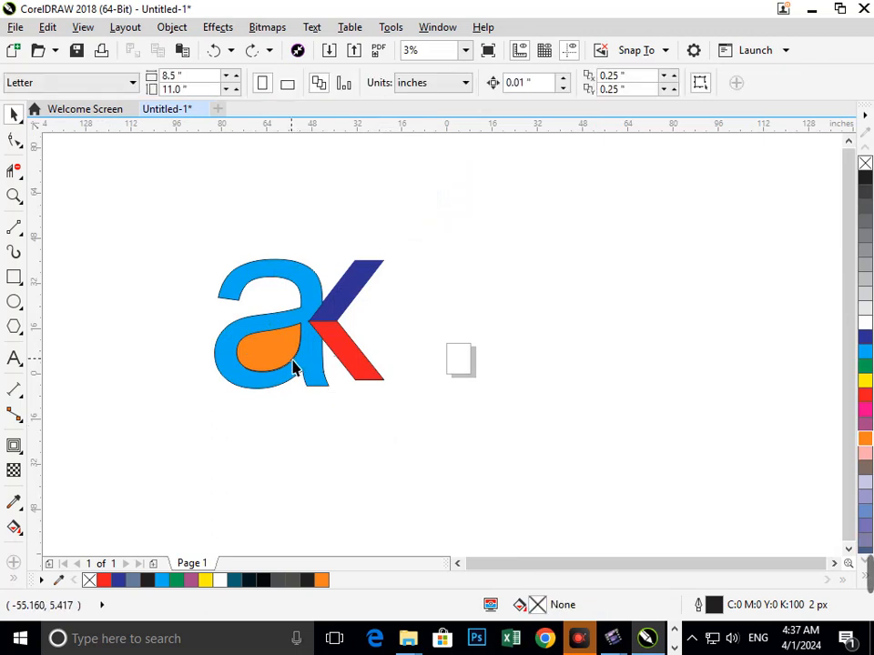
Step: Shrink the orange shape in the a's bowl about its centre to about 14.6 by 11.0 inches and colour it black
{"action": "left_click", "coordinate": [294, 368]}
{"action": "left_click", "coordinate": [332, 423]}
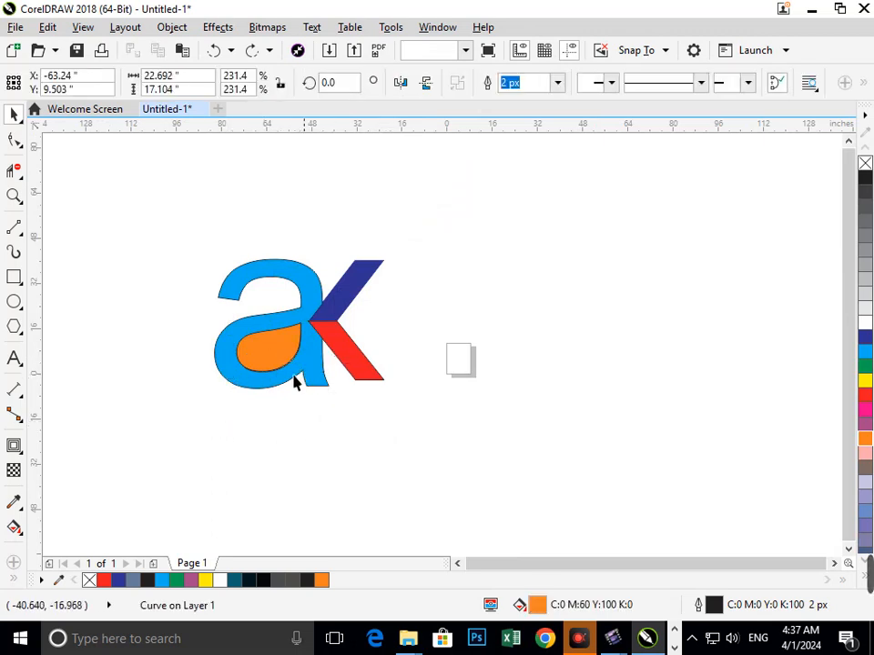
{"action": "key", "text": "F2"}
{"action": "left_click_drag", "start_coordinate": [181, 298], "coordinate": [402, 432]}
{"action": "left_click", "coordinate": [362, 347]}
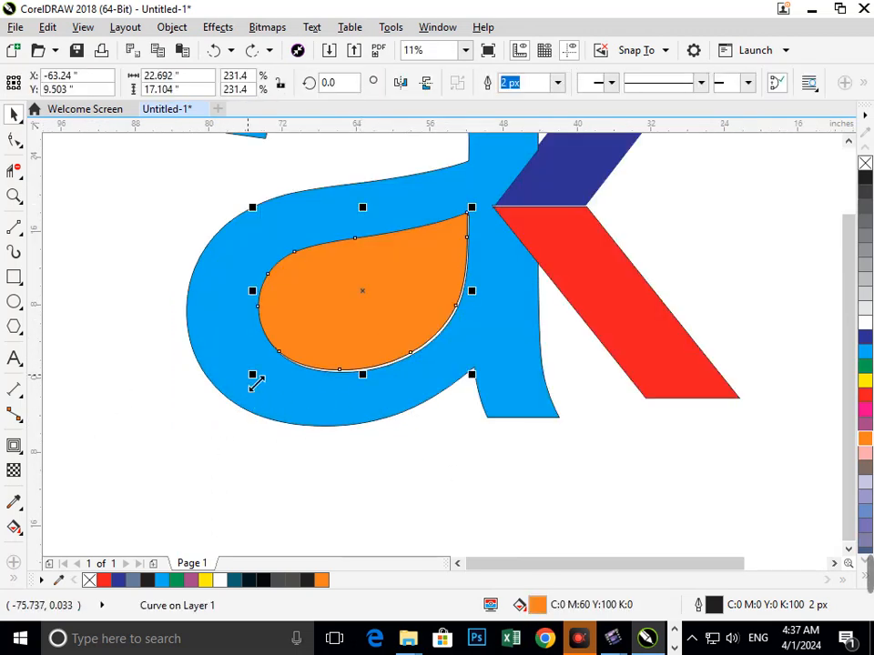
{"action": "left_click_drag", "start_coordinate": [253, 374], "coordinate": [300, 377]}
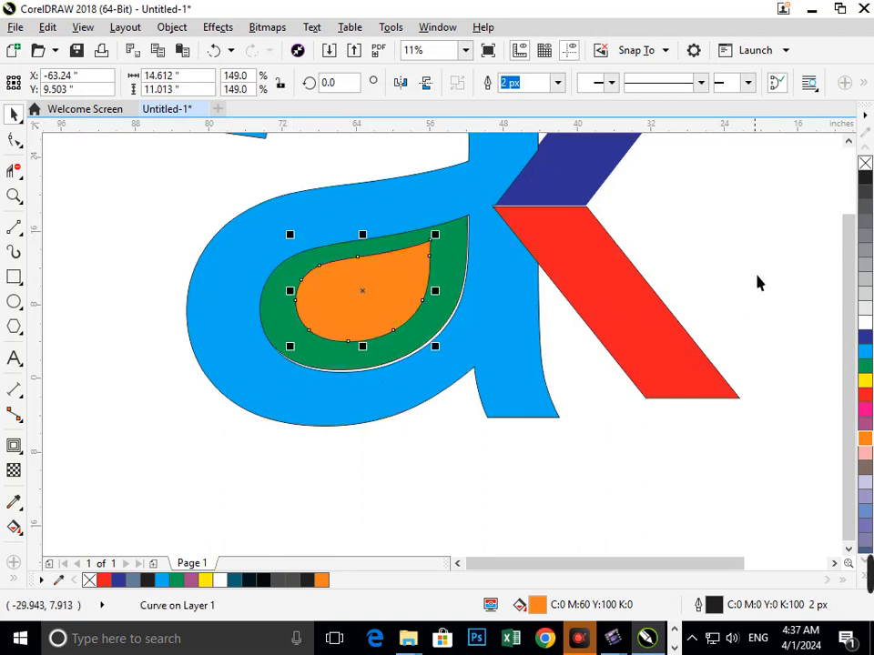
{"action": "left_click", "coordinate": [860, 193]}
{"action": "scroll", "coordinate": [463, 308], "scroll_direction": "up", "scroll_amount": 2}
{"action": "scroll", "coordinate": [430, 335], "scroll_direction": "down", "scroll_amount": 3}
{"action": "left_click", "coordinate": [329, 441]}
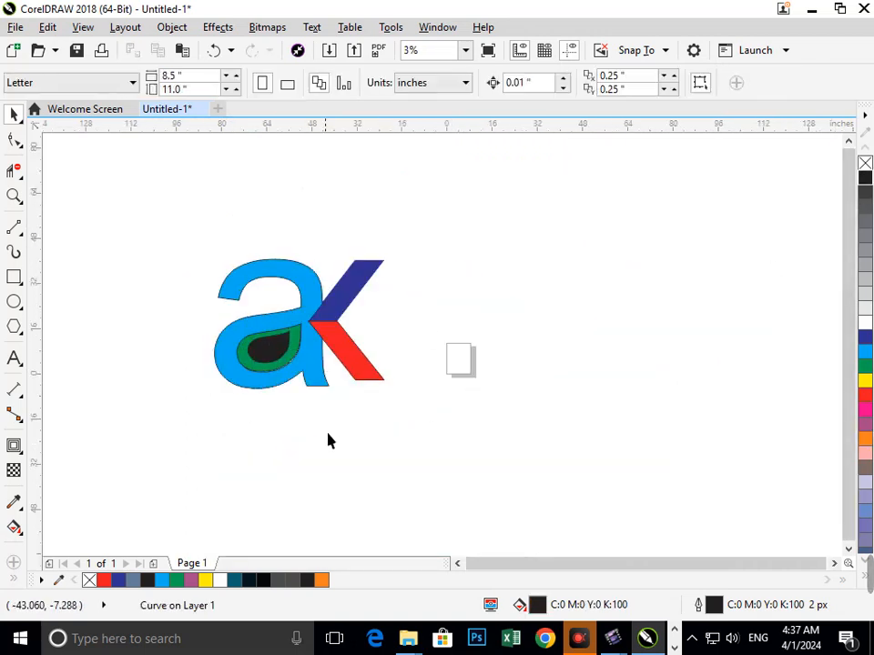
{"action": "left_click_drag", "start_coordinate": [276, 365], "coordinate": [246, 394]}
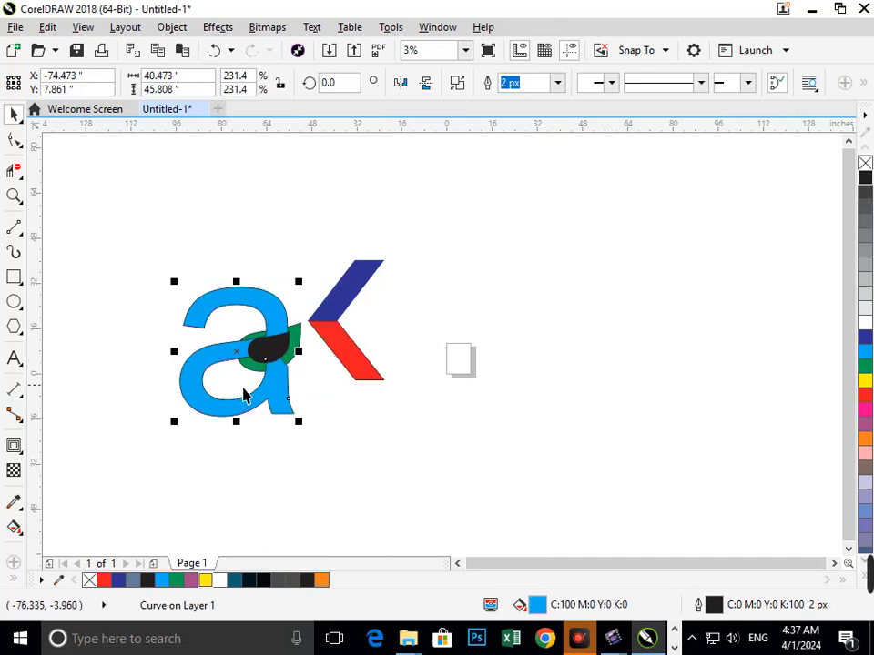
{"action": "key", "text": "ctrl+z"}
{"action": "left_click", "coordinate": [365, 482]}
Step: Colour the green shape around the black drop in the a's bowl yellow and deselect it
{"action": "left_click_drag", "start_coordinate": [283, 366], "coordinate": [239, 387]}
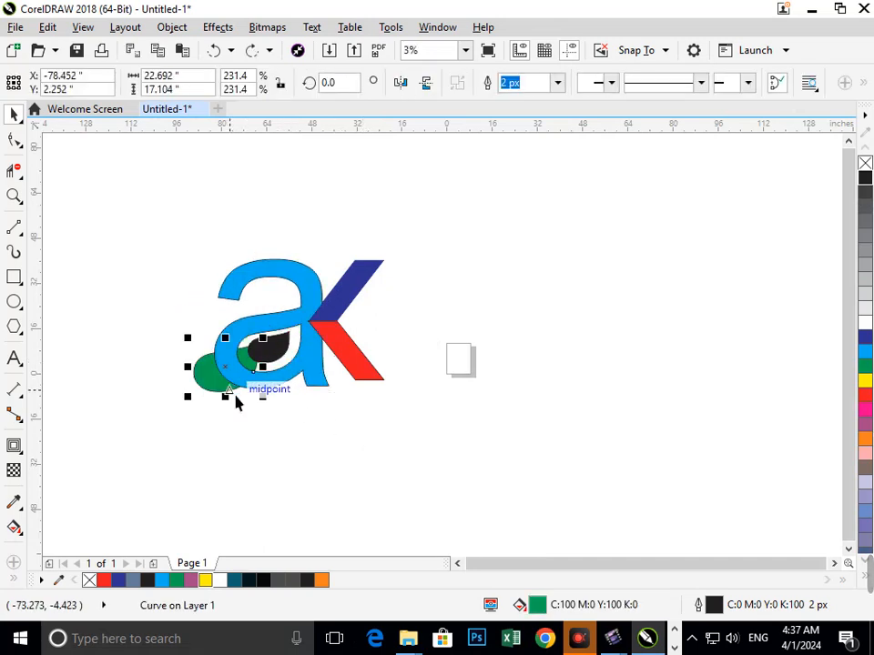
{"action": "key", "text": "ctrl+z"}
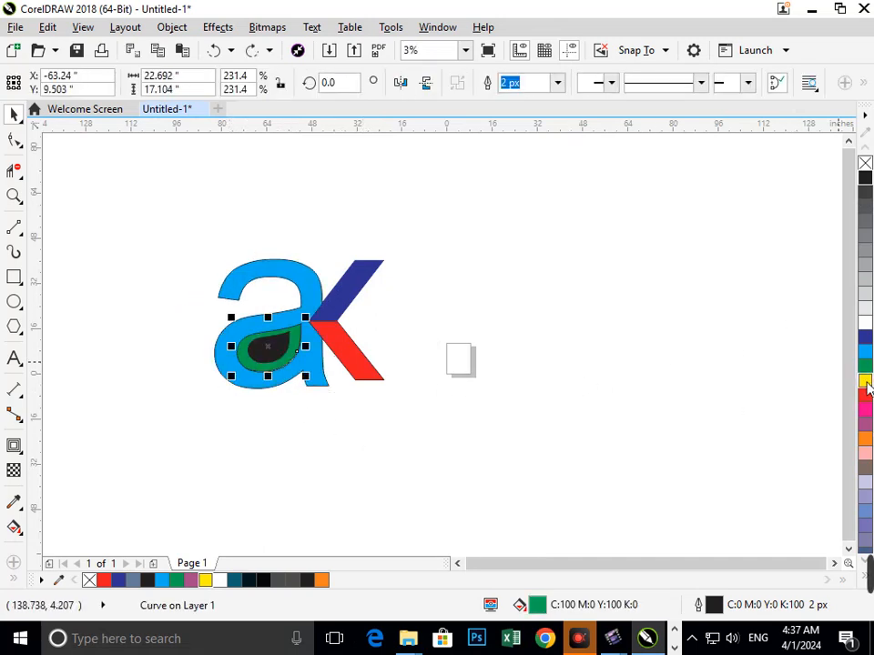
{"action": "left_click", "coordinate": [865, 380]}
{"action": "left_click", "coordinate": [465, 442]}
{"action": "scroll", "coordinate": [371, 314], "scroll_direction": "down", "scroll_amount": 1}
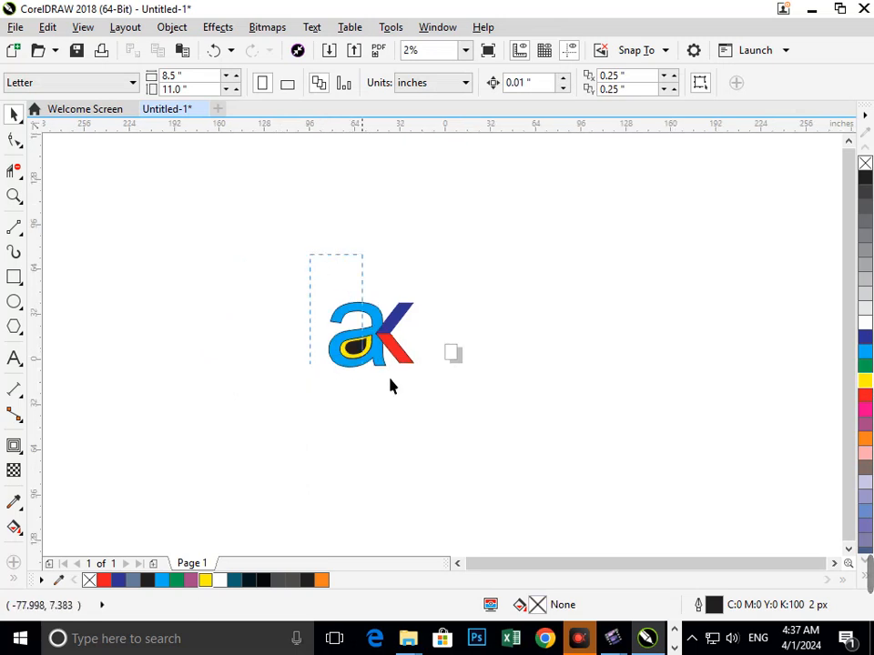
Step: Select all five shapes of the ak logo and group them
{"action": "left_click_drag", "start_coordinate": [390, 386], "coordinate": [431, 395]}
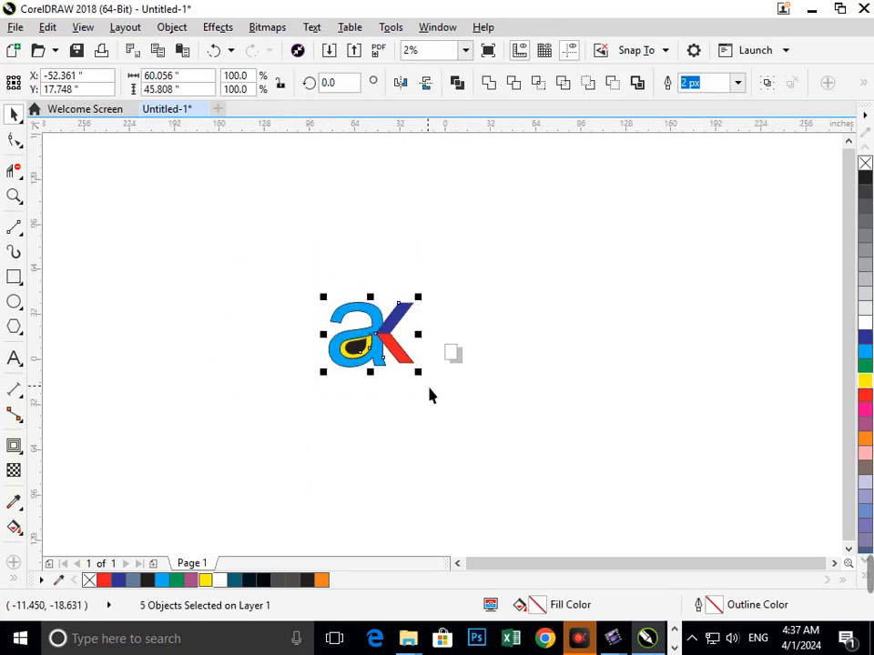
{"action": "left_click", "coordinate": [418, 449]}
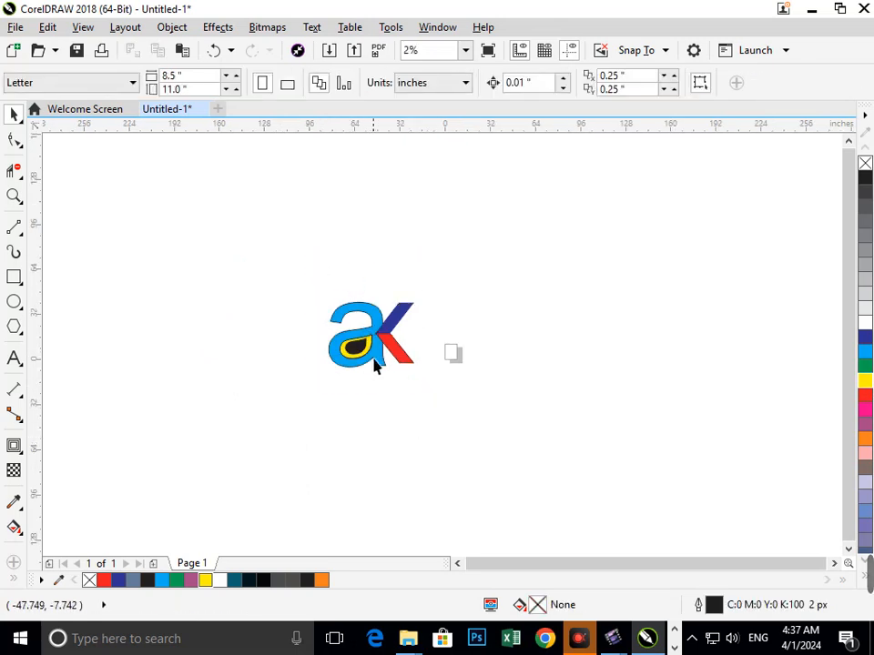
{"action": "left_click_drag", "start_coordinate": [319, 313], "coordinate": [458, 421]}
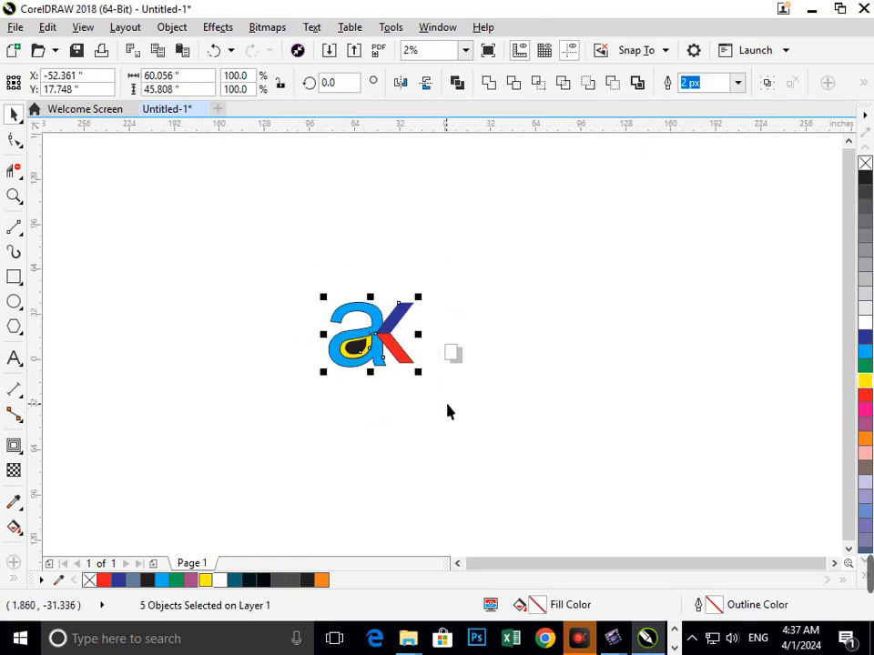
{"action": "key", "text": "ctrl+g"}
Step: Enlarge the grouped logo to about 103.6 by 79.0 inches, moving it farther from the page, and ungroup it
{"action": "left_click", "coordinate": [428, 391]}
{"action": "left_click", "coordinate": [410, 366]}
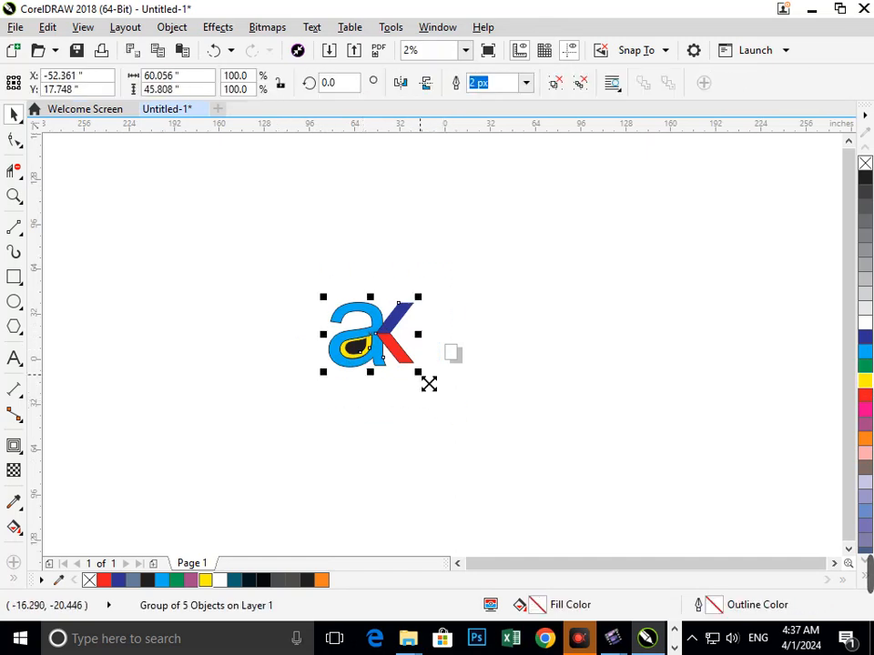
{"action": "left_click_drag", "start_coordinate": [429, 384], "coordinate": [266, 362]}
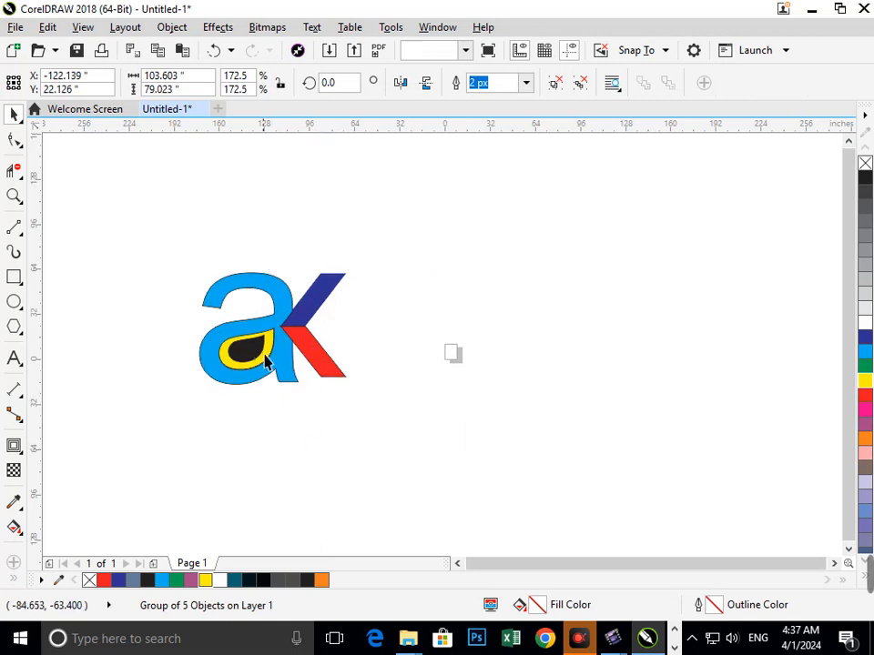
{"action": "left_click", "coordinate": [244, 383]}
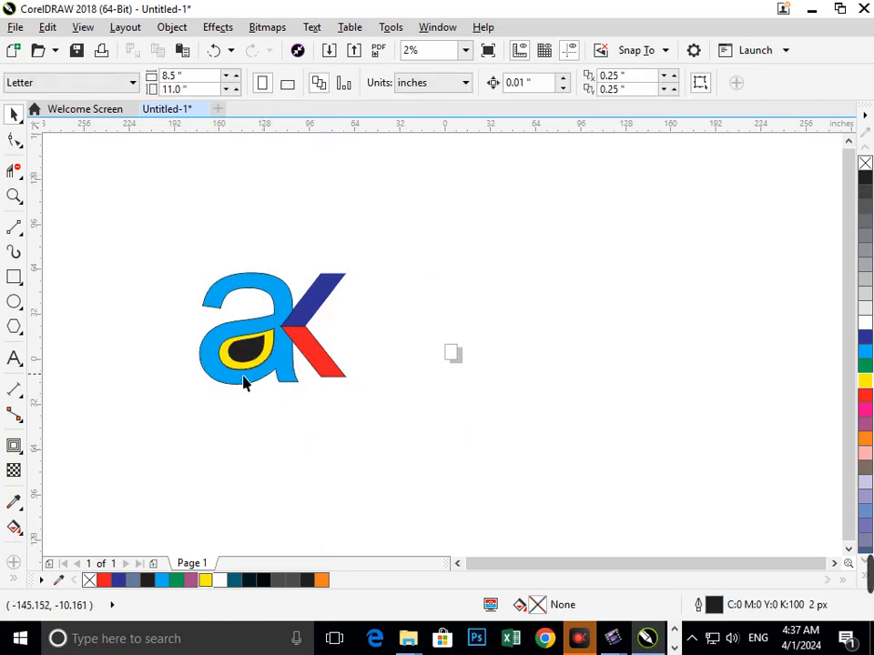
Step: Recolour the inner black drop in the a's bowl white and the yellow shape around it black
{"action": "left_click_drag", "start_coordinate": [247, 352], "coordinate": [203, 364]}
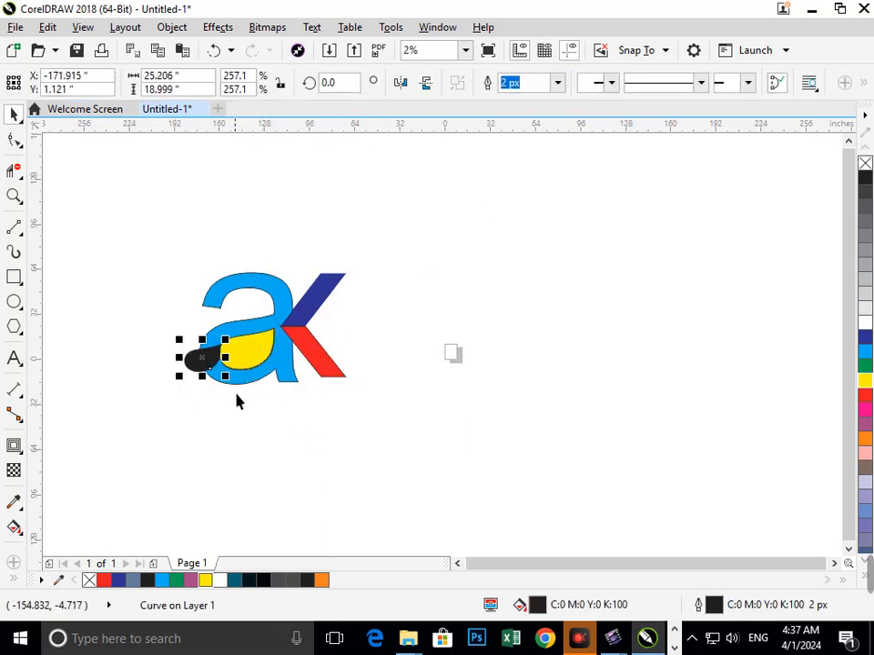
{"action": "key", "text": "ctrl+z"}
{"action": "left_click", "coordinate": [865, 324]}
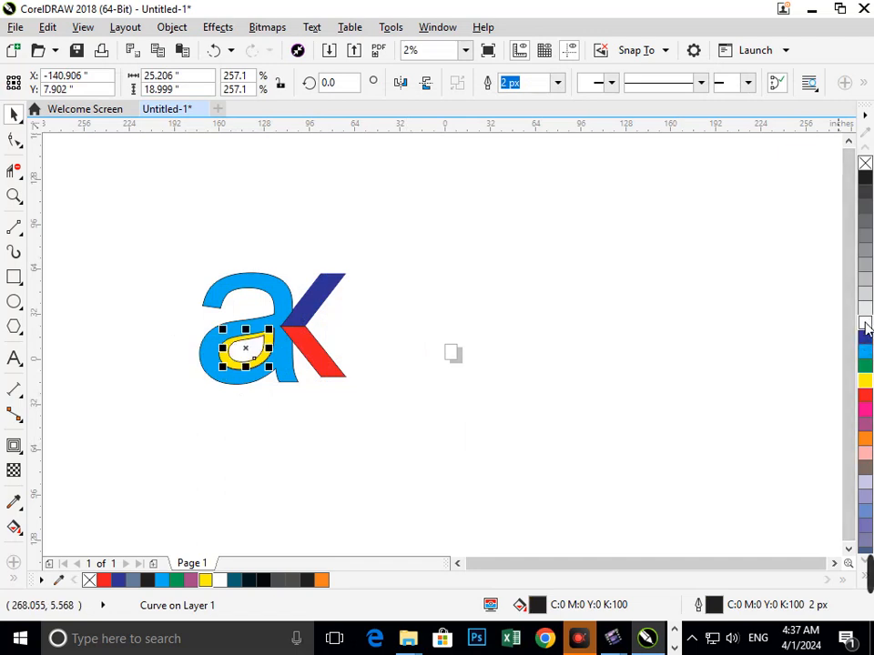
{"action": "left_click", "coordinate": [76, 389]}
{"action": "left_click_drag", "start_coordinate": [243, 366], "coordinate": [176, 364]}
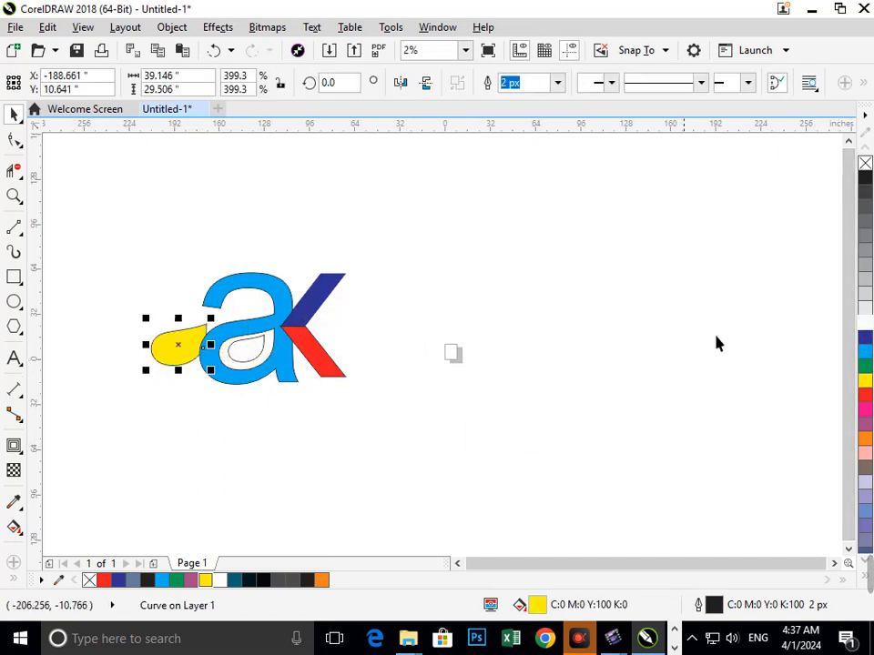
{"action": "key", "text": "ctrl+z"}
{"action": "key", "text": "Delete"}
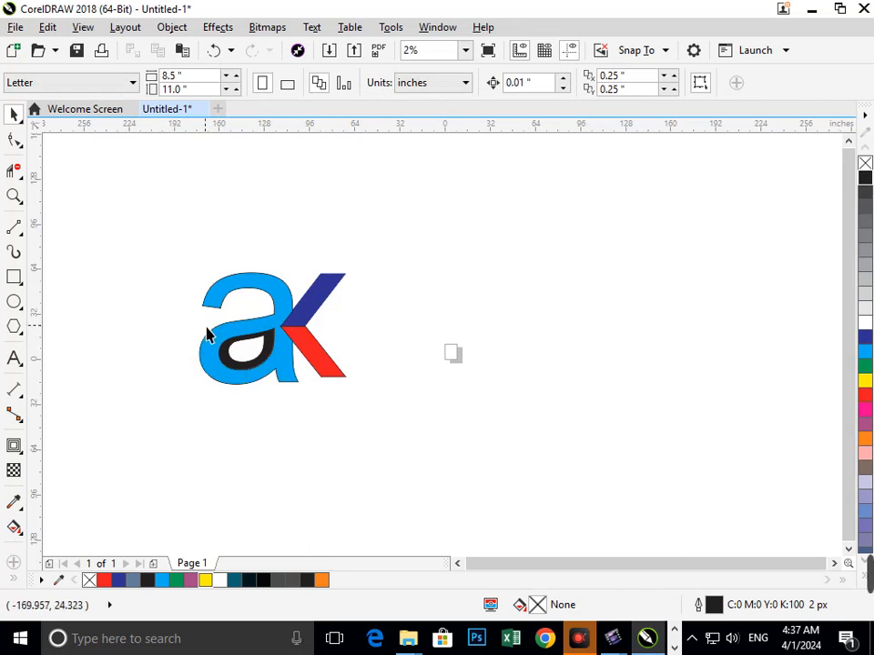
Step: Delete the white inner drop and the black outer shape from the bowl of the a
{"action": "left_click_drag", "start_coordinate": [246, 364], "coordinate": [137, 398]}
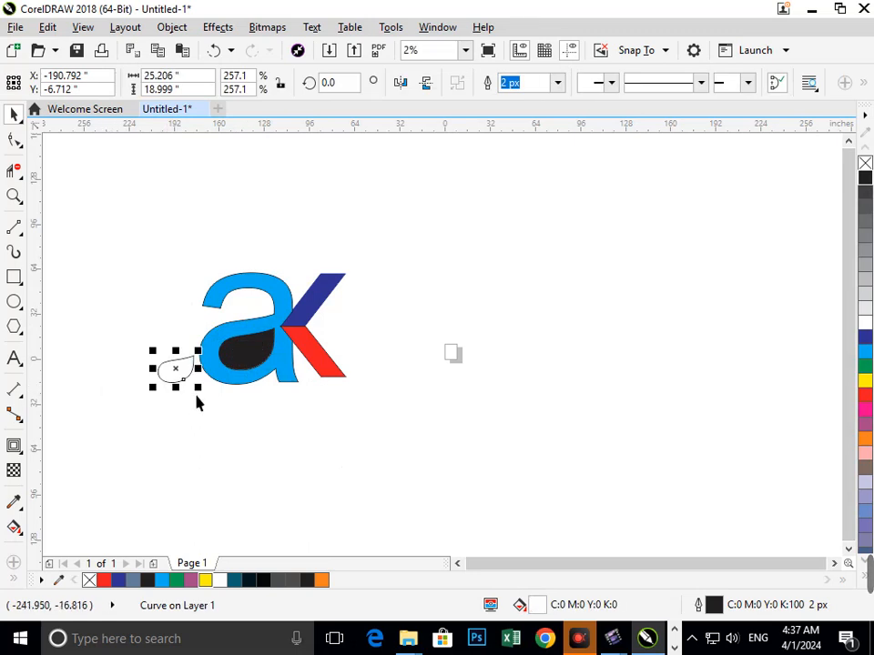
{"action": "key", "text": "Delete"}
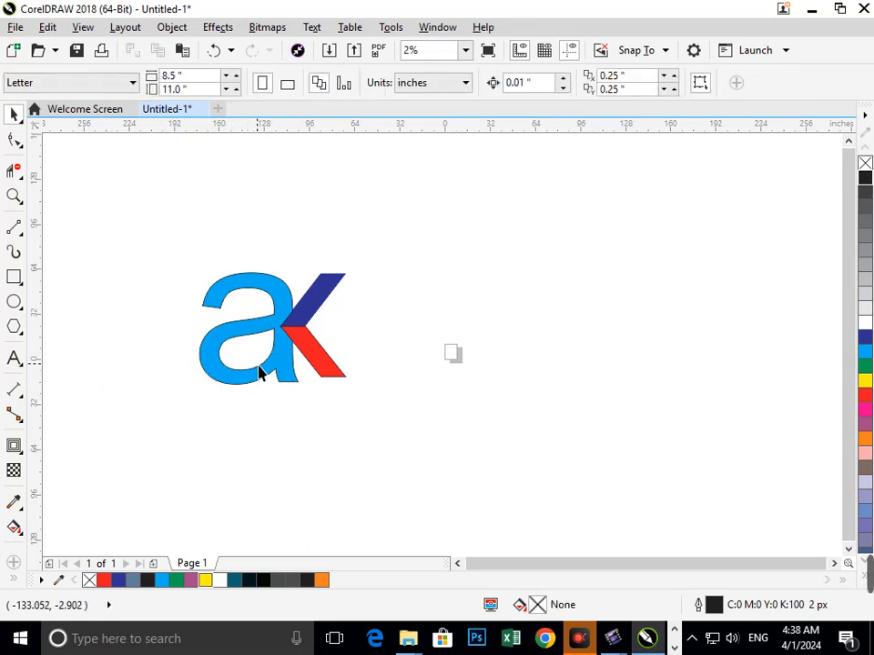
{"action": "key", "text": "F2"}
{"action": "key", "text": "F3"}
Step: Move the red lower arm of the k slightly where it meets the dark blue arm
{"action": "left_click_drag", "start_coordinate": [355, 328], "coordinate": [418, 384]}
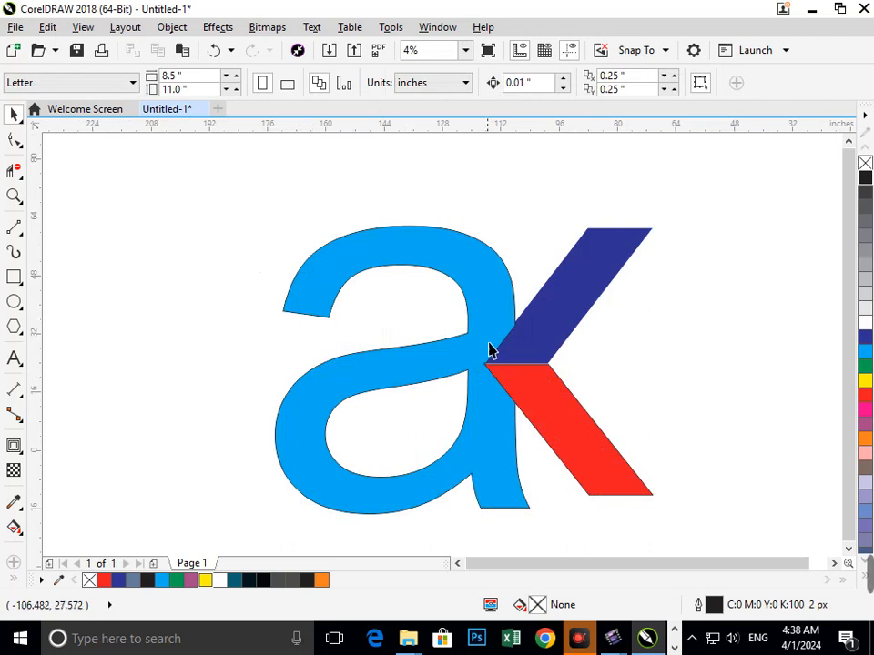
{"action": "scroll", "coordinate": [488, 350], "scroll_direction": "up", "scroll_amount": 5}
{"action": "mouse_move", "coordinate": [477, 382]}
{"action": "left_mouse_down"}
{"action": "mouse_move", "coordinate": [476, 371]}
{"action": "mouse_move", "coordinate": [472, 376]}
{"action": "left_mouse_up"}
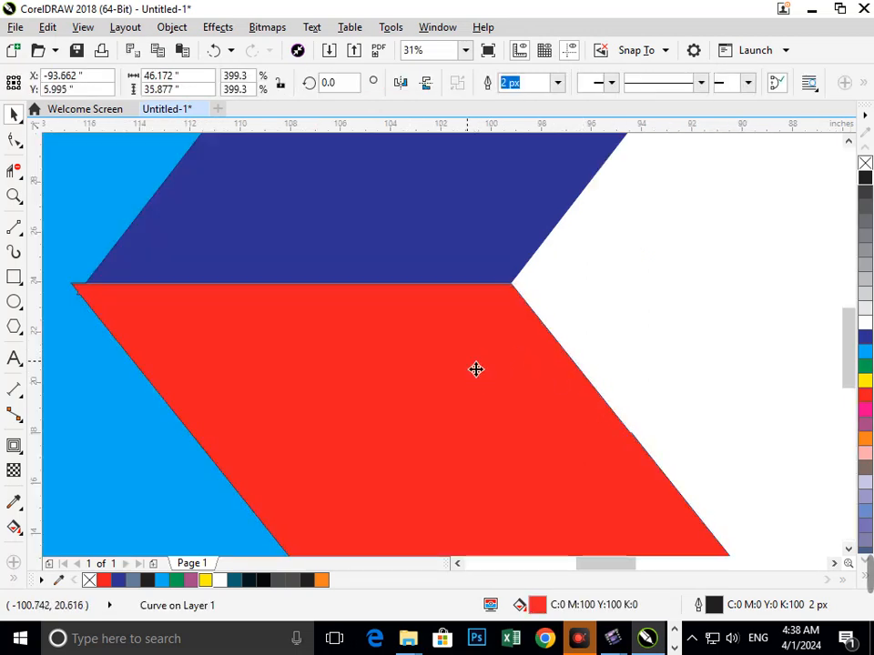
{"action": "scroll", "coordinate": [468, 392], "scroll_direction": "down", "scroll_amount": 5}
Step: Use the Shape tool to move the red arm's pointed corner node to the dark blue arm's lower corner, and deselect the arm
{"action": "key", "text": "F2"}
{"action": "left_click_drag", "start_coordinate": [443, 339], "coordinate": [601, 419]}
{"action": "key", "text": "F10"}
{"action": "left_click", "coordinate": [292, 299]}
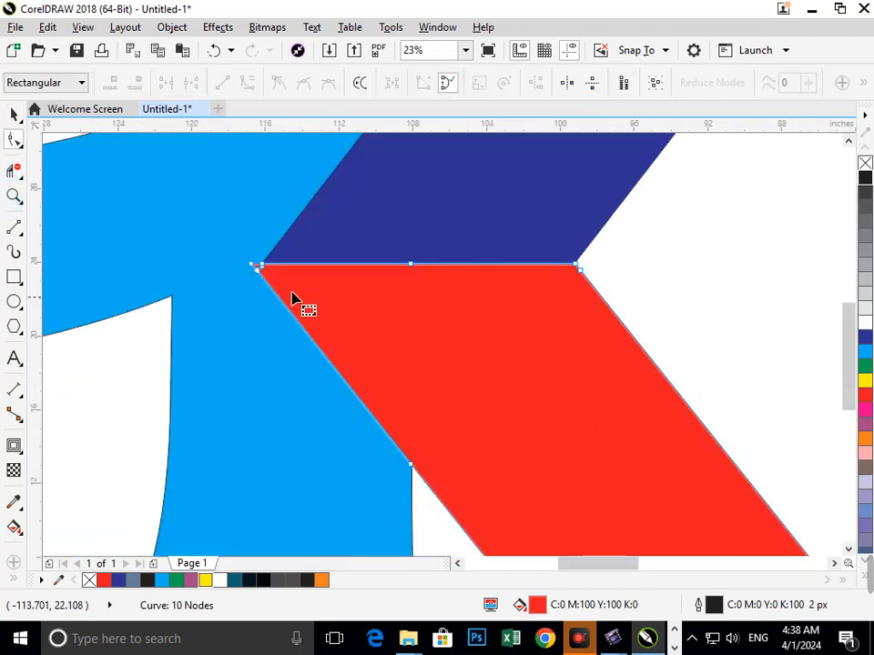
{"action": "scroll", "coordinate": [254, 273], "scroll_direction": "up", "scroll_amount": 6}
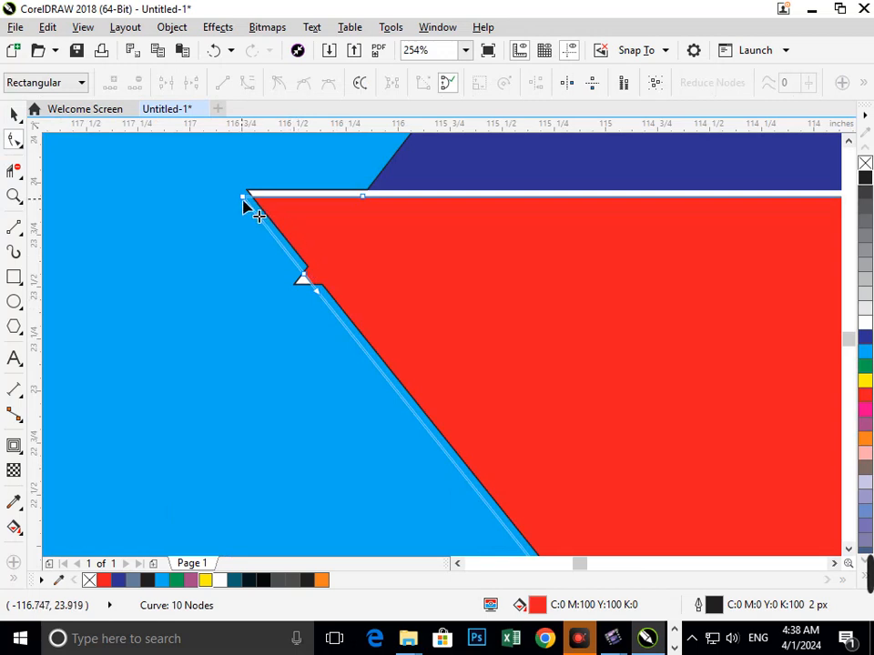
{"action": "left_click_drag", "start_coordinate": [249, 196], "coordinate": [364, 192]}
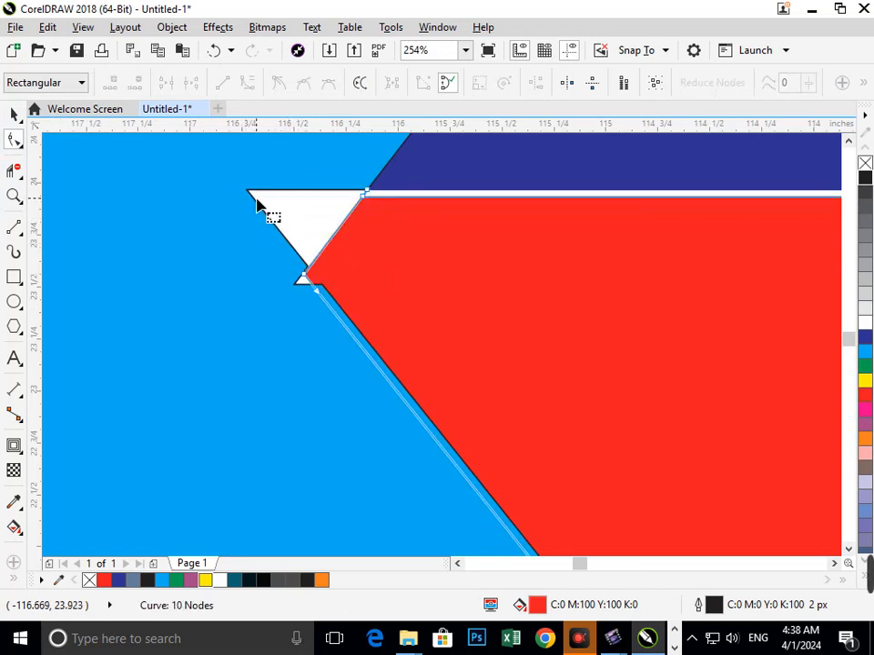
{"action": "scroll", "coordinate": [297, 230], "scroll_direction": "down", "scroll_amount": 6}
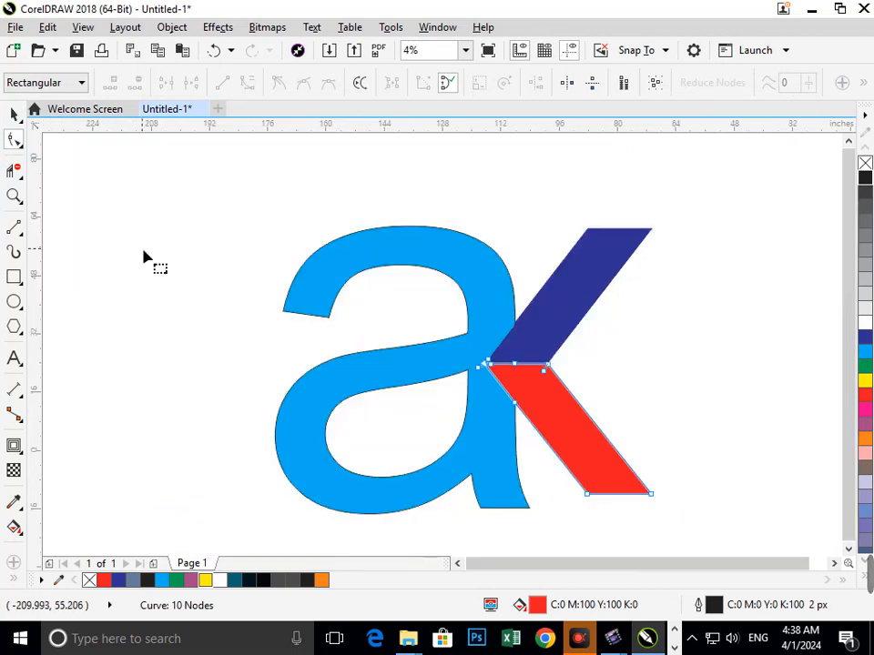
{"action": "key", "text": "space"}
{"action": "left_click", "coordinate": [627, 364]}
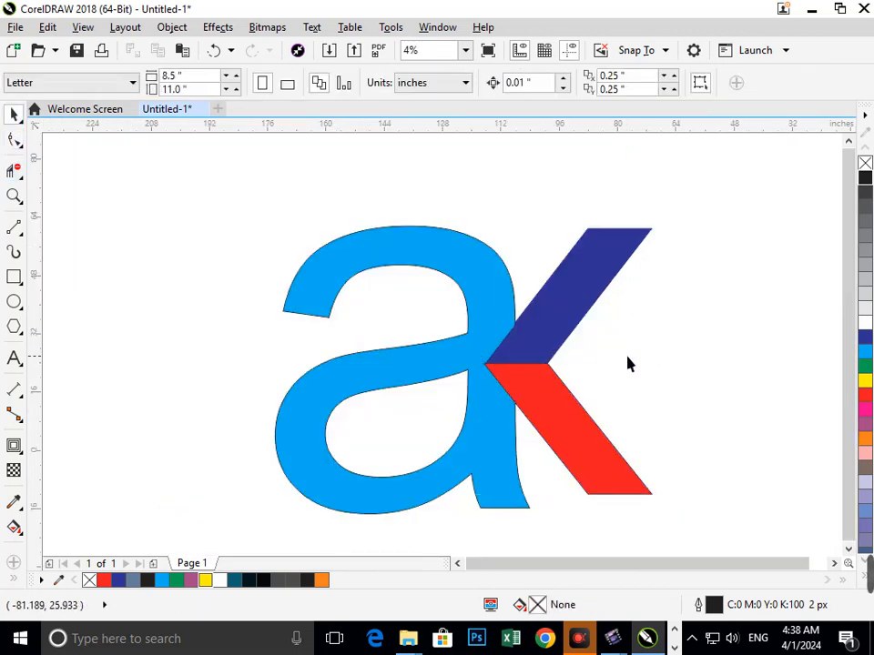
Step: Recolour the fill and outline of both arms of the k green
{"action": "left_click_drag", "start_coordinate": [577, 451], "coordinate": [593, 494]}
{"action": "key", "text": "ctrl+z"}
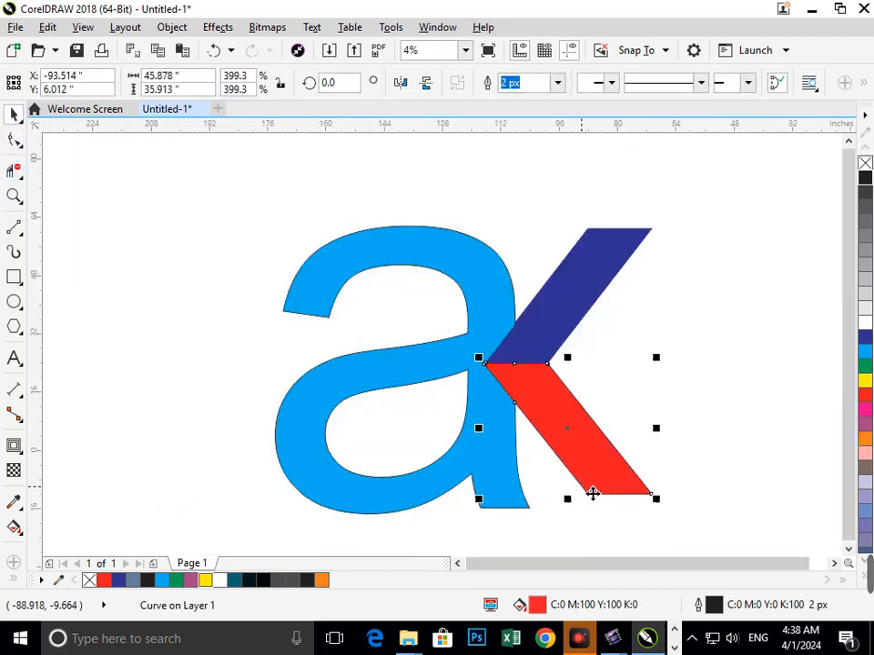
{"action": "left_click", "coordinate": [561, 336], "text": "shift"}
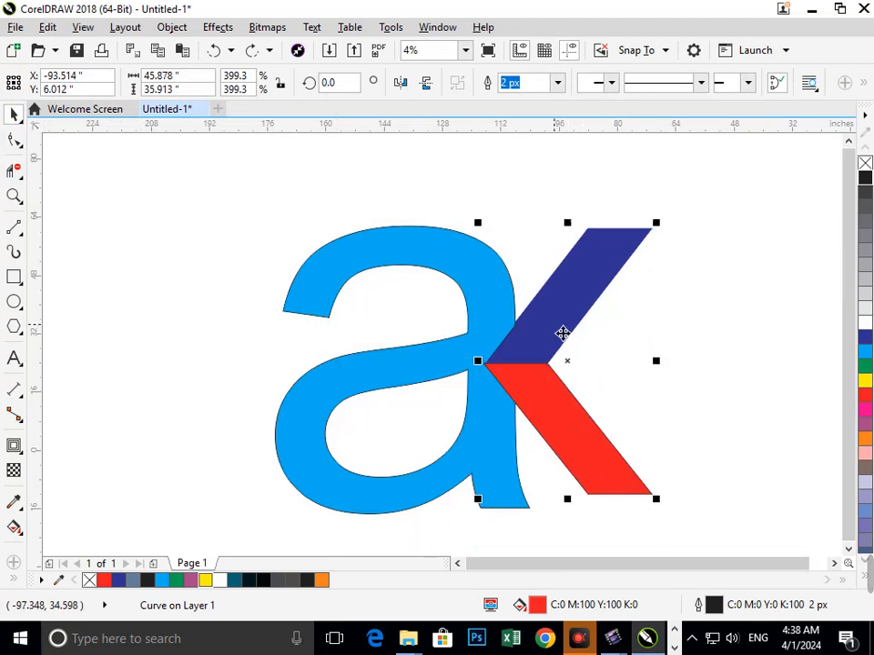
{"action": "left_click", "coordinate": [864, 366]}
{"action": "left_click", "coordinate": [754, 415]}
Step: Recolour the light blue letter a dark blue
{"action": "left_click_drag", "start_coordinate": [498, 458], "coordinate": [449, 472]}
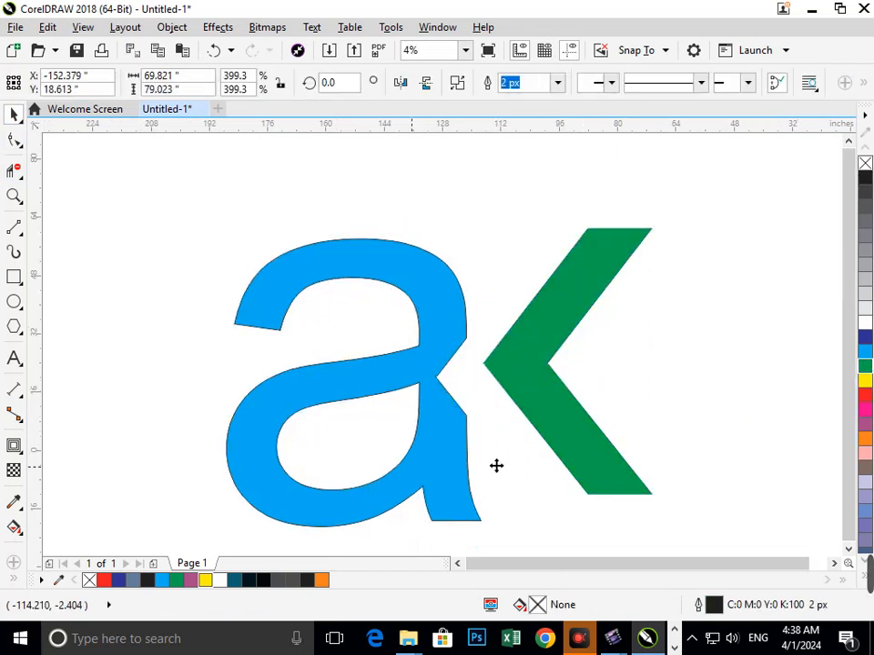
{"action": "key", "text": "ctrl+z"}
{"action": "left_click", "coordinate": [865, 336]}
{"action": "key", "text": "Escape"}
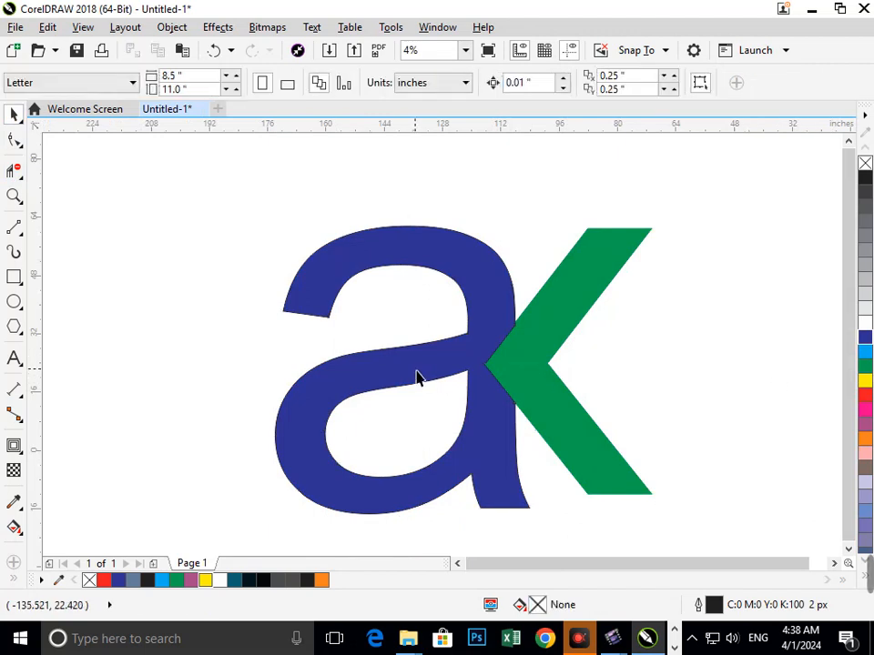
Step: Recolour the dark blue letter a red
{"action": "scroll", "coordinate": [346, 323], "scroll_direction": "down", "scroll_amount": 3}
{"action": "scroll", "coordinate": [363, 346], "scroll_direction": "up", "scroll_amount": 2}
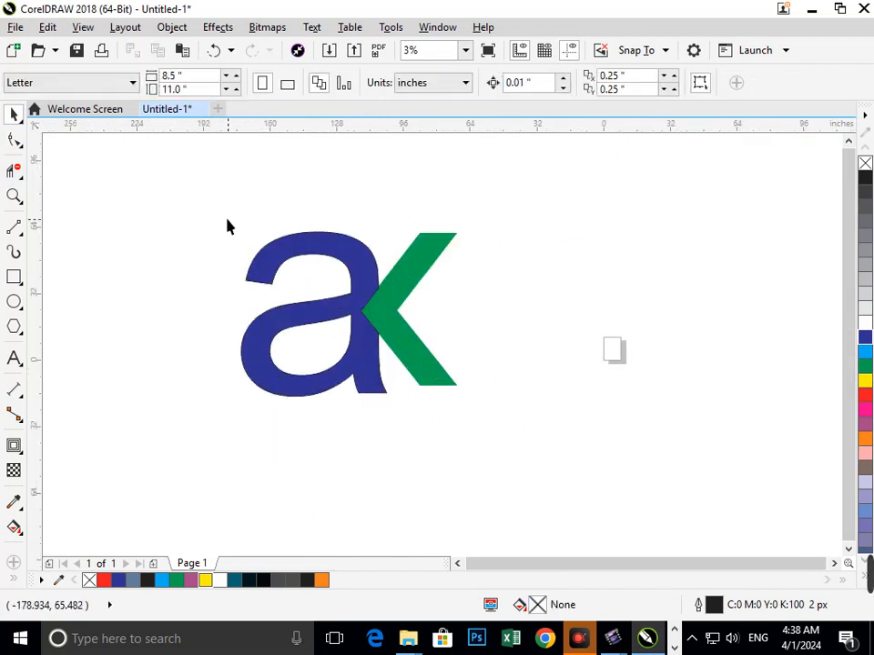
{"action": "key", "text": "F2"}
{"action": "left_click_drag", "start_coordinate": [228, 225], "coordinate": [499, 417]}
{"action": "left_click", "coordinate": [383, 455]}
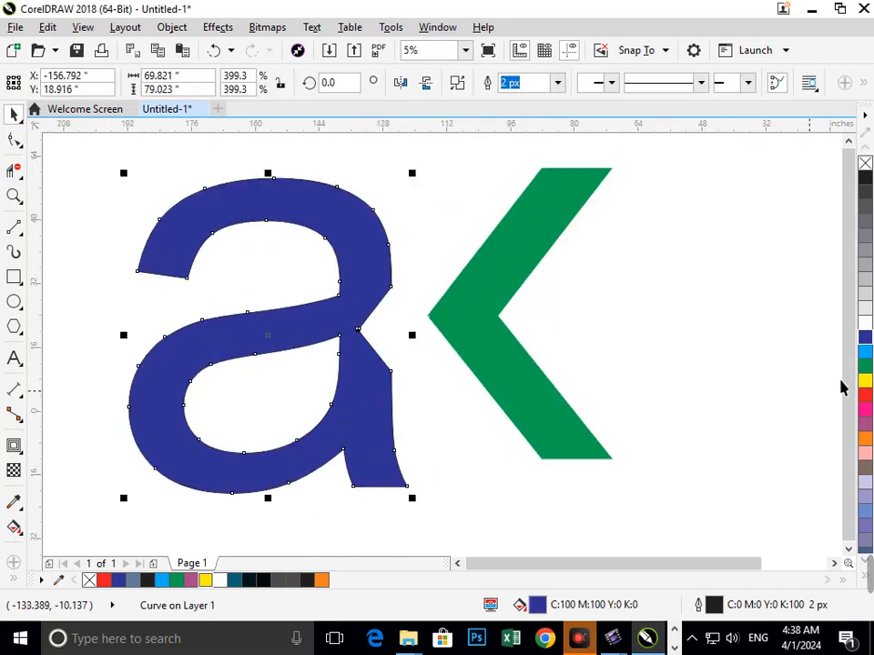
{"action": "left_click", "coordinate": [865, 394]}
Step: Fill both green arms of the k with dark blue
{"action": "left_click", "coordinate": [556, 433]}
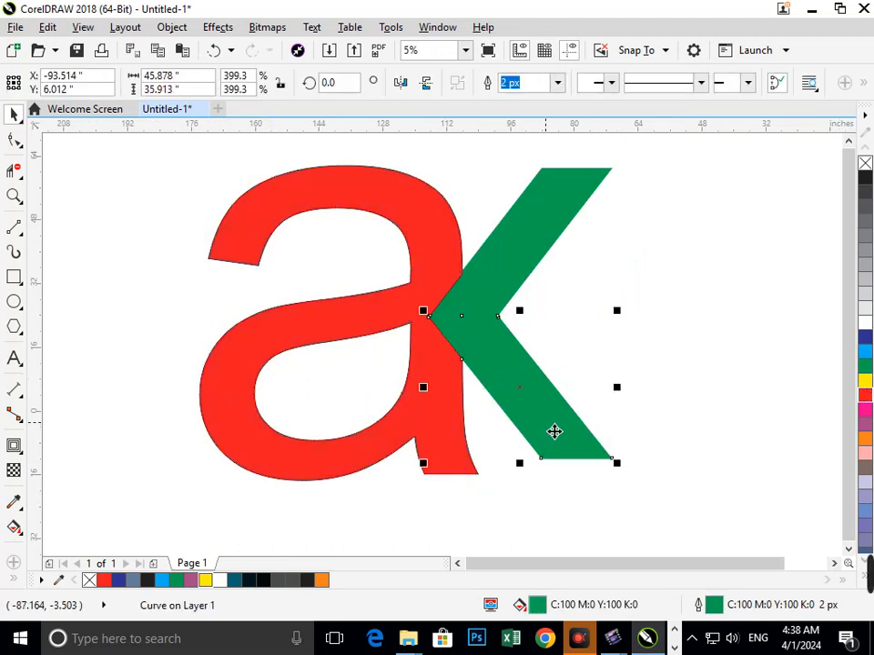
{"action": "left_click", "coordinate": [523, 248], "text": "shift"}
{"action": "left_click", "coordinate": [864, 337]}
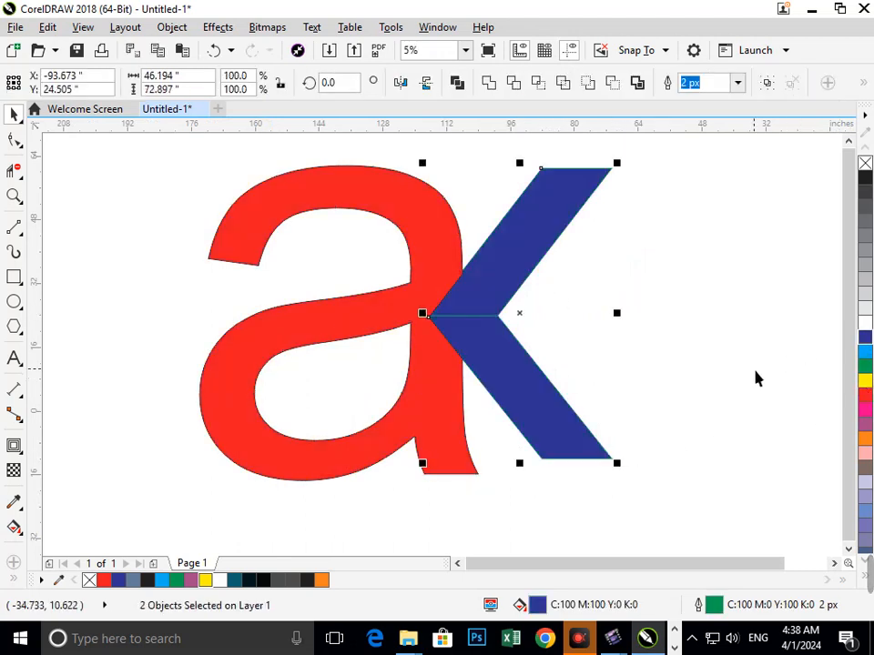
{"action": "left_click", "coordinate": [754, 377]}
Step: Shift the k's lower arm slightly up and to the left so it overlaps the upper arm, and fill it green
{"action": "left_click", "coordinate": [530, 446]}
{"action": "left_click_drag", "start_coordinate": [530, 446], "coordinate": [528, 441]}
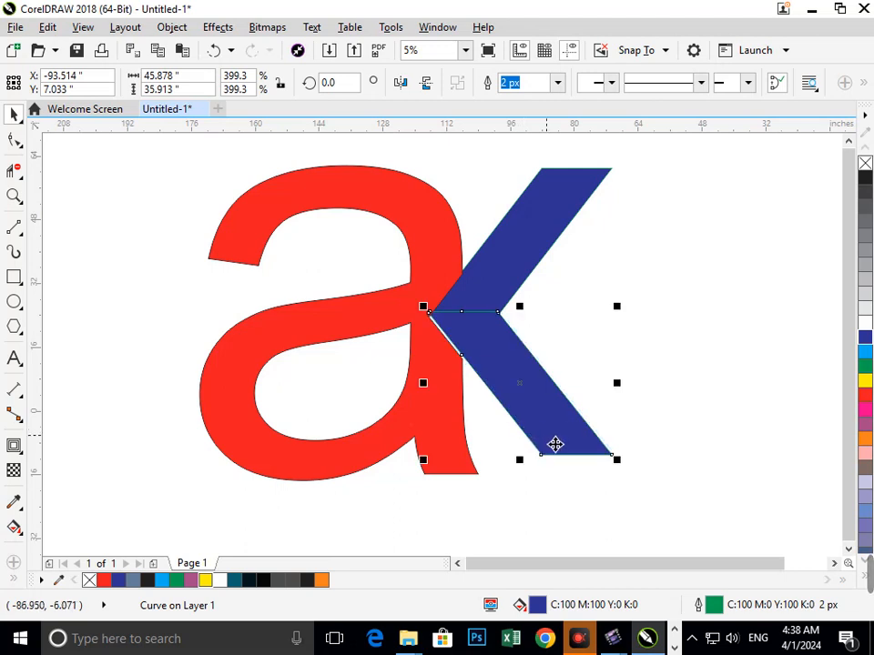
{"action": "key", "text": "Left"}
{"action": "key", "text": "Left"}
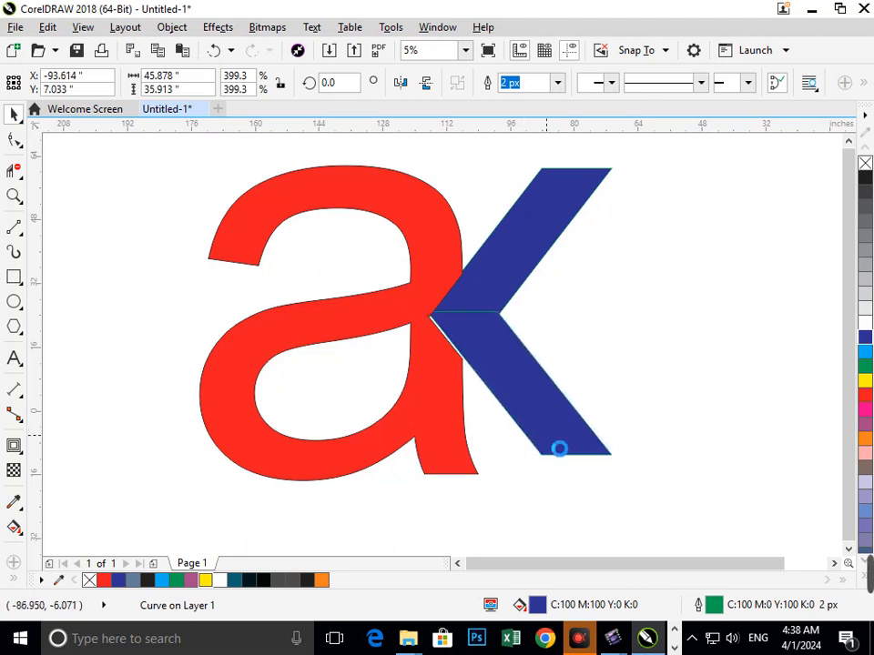
{"action": "key", "text": "Left"}
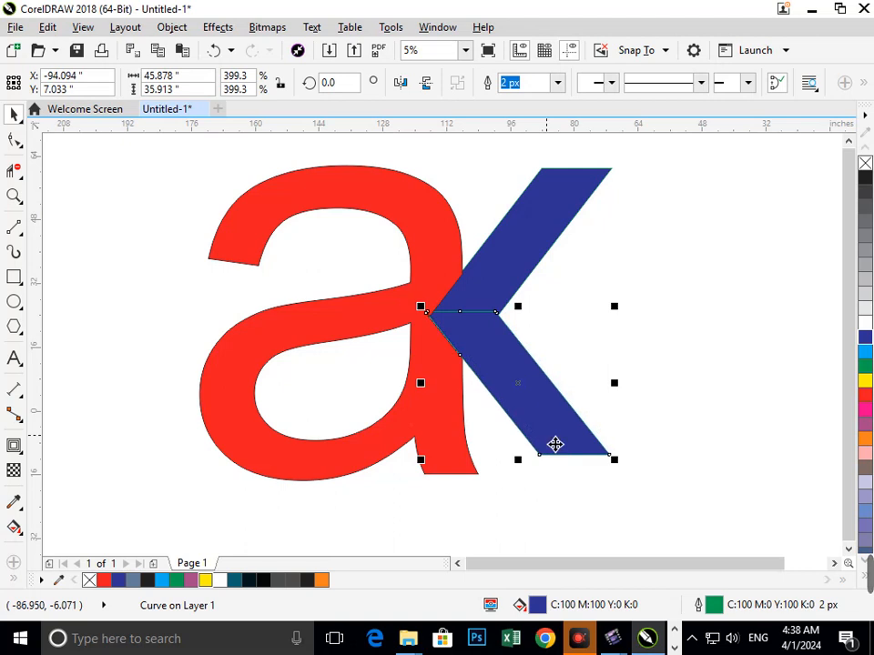
{"action": "left_click", "coordinate": [866, 366]}
{"action": "left_click", "coordinate": [631, 433]}
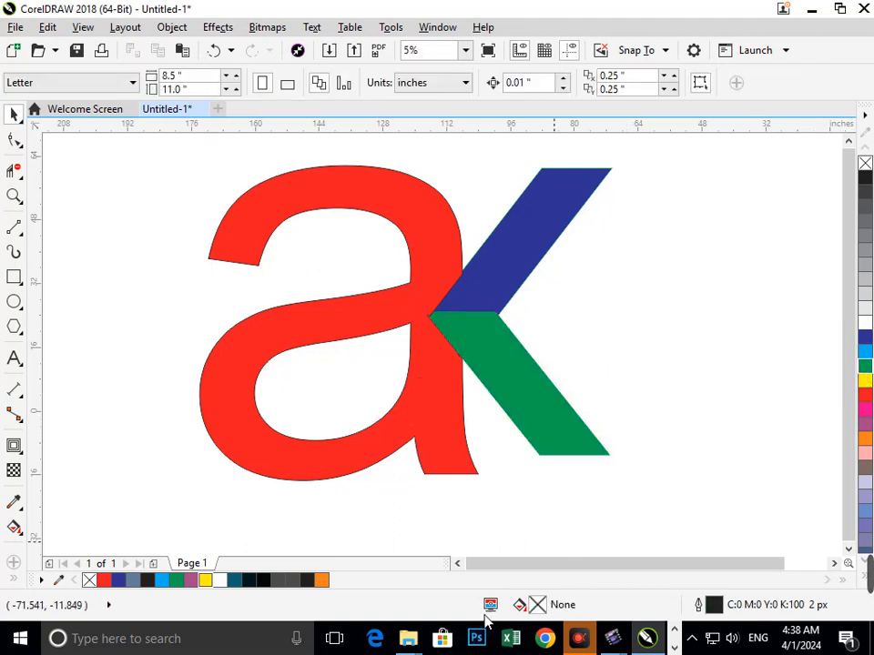
Step: Recolour the fill and outline of both arms of the k purple
{"action": "key", "text": "F3"}
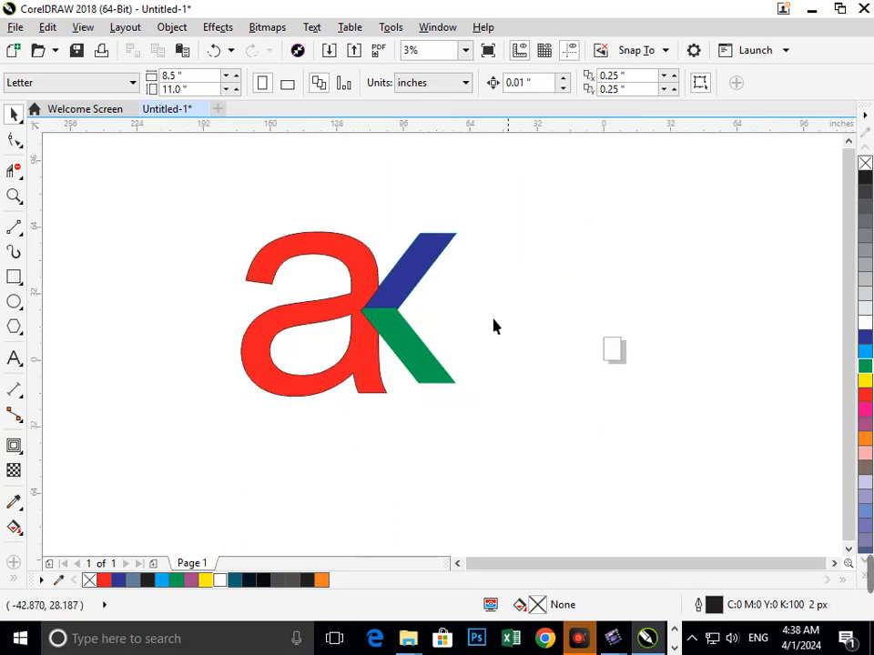
{"action": "key", "text": "F2"}
{"action": "left_click_drag", "start_coordinate": [186, 193], "coordinate": [524, 453]}
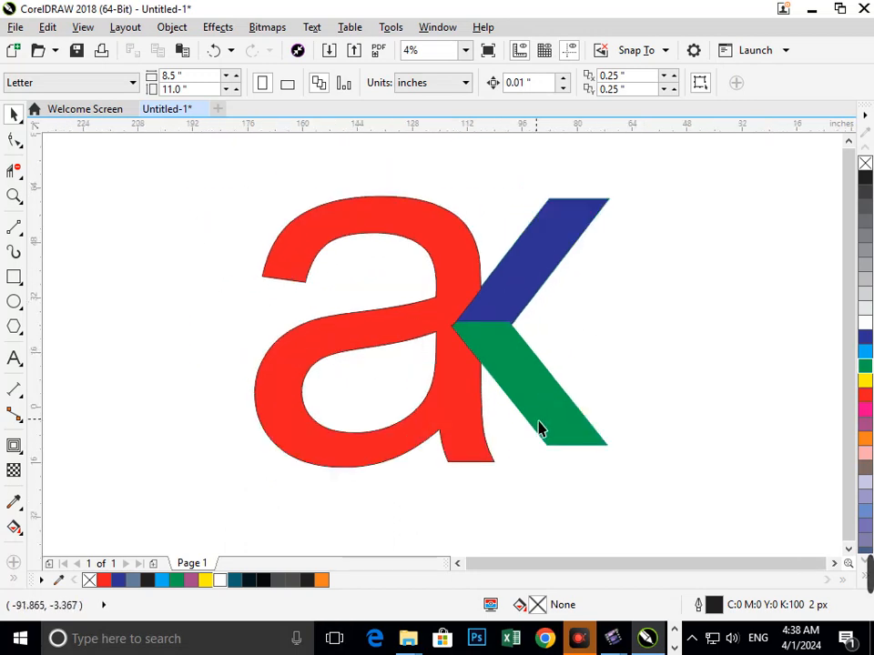
{"action": "left_click", "coordinate": [536, 353]}
{"action": "left_click", "coordinate": [534, 290], "text": "shift"}
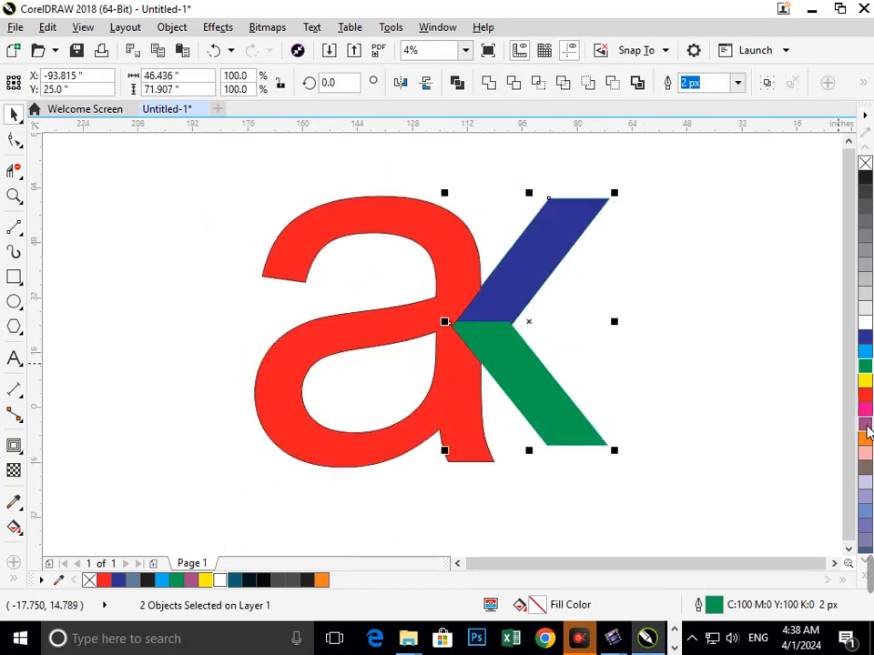
{"action": "left_click", "coordinate": [865, 425]}
{"action": "right_click", "coordinate": [865, 425]}
{"action": "left_click", "coordinate": [639, 440]}
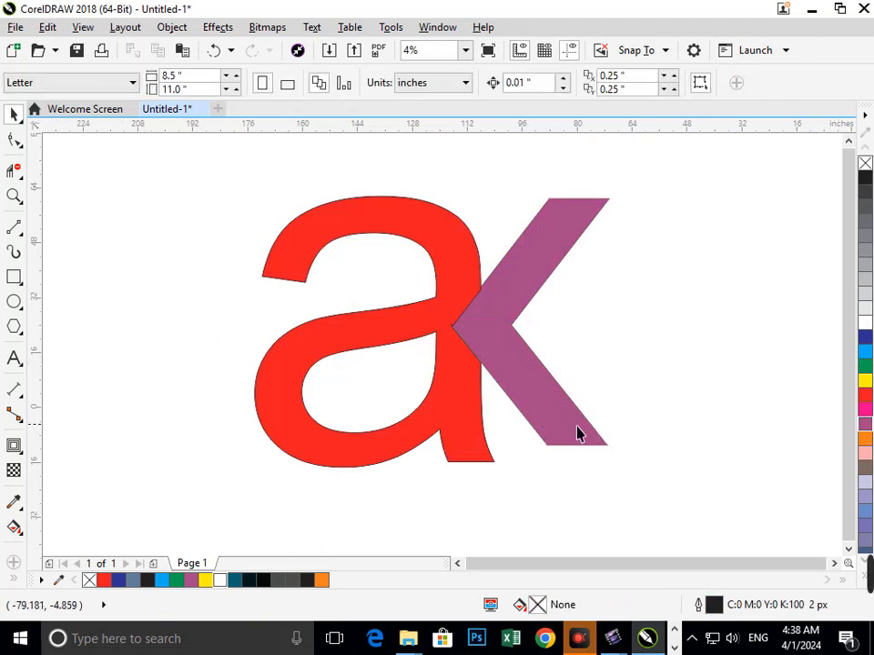
Step: Group the two arms of the k and give the group a black fill and outline
{"action": "left_click_drag", "start_coordinate": [579, 434], "coordinate": [561, 445]}
{"action": "key", "text": "ctrl+z"}
{"action": "left_click", "coordinate": [556, 263], "text": "shift"}
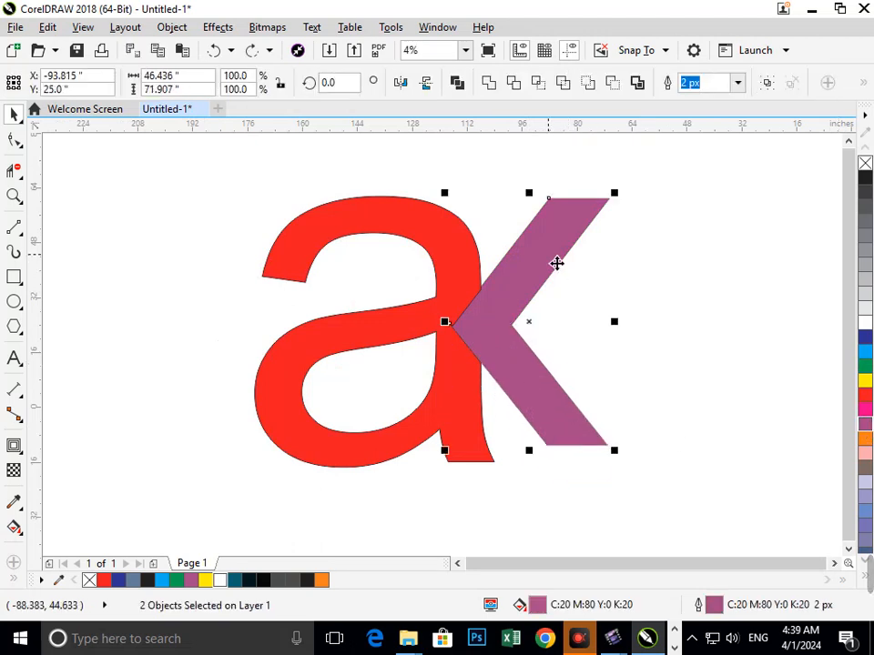
{"action": "key", "text": "ctrl+g"}
{"action": "left_click", "coordinate": [865, 177]}
{"action": "left_click", "coordinate": [763, 284]}
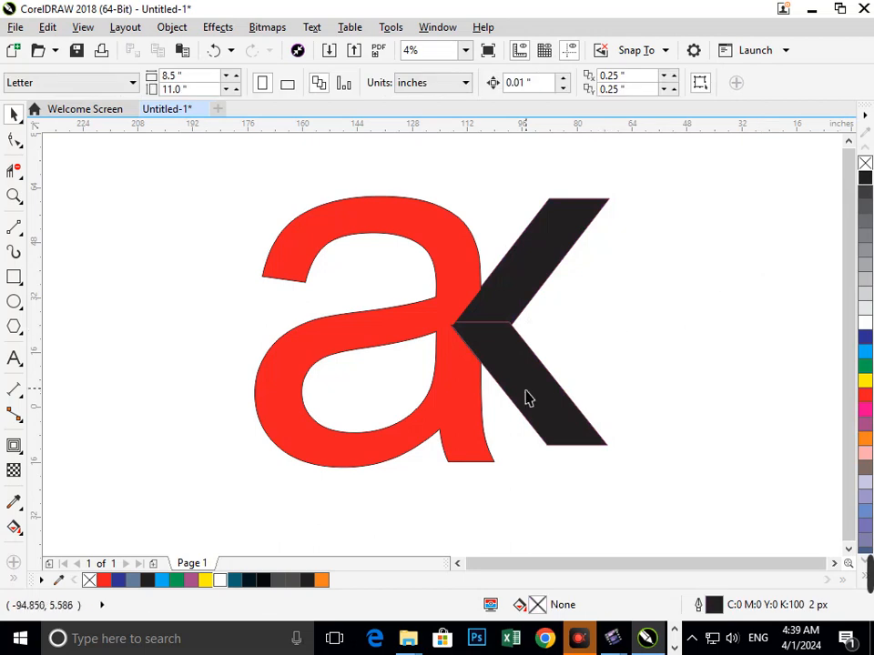
{"action": "left_click", "coordinate": [524, 398]}
{"action": "left_click", "coordinate": [747, 306]}
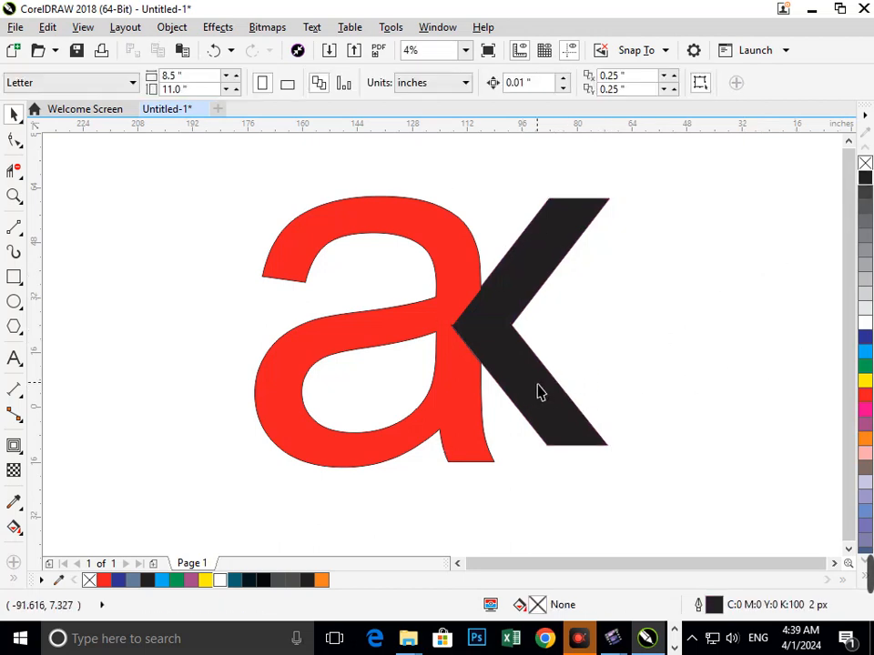
Step: Add a one-step outside contour of about 1.367 inches around the black k and break the contour group apart
{"action": "left_click", "coordinate": [582, 405]}
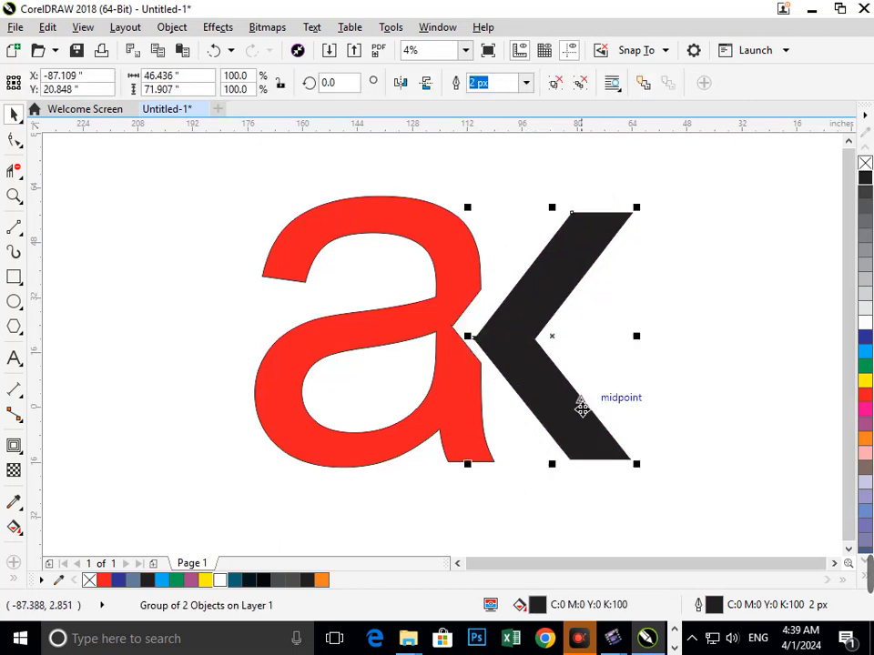
{"action": "left_click", "coordinate": [24, 461]}
{"action": "left_click", "coordinate": [41, 465]}
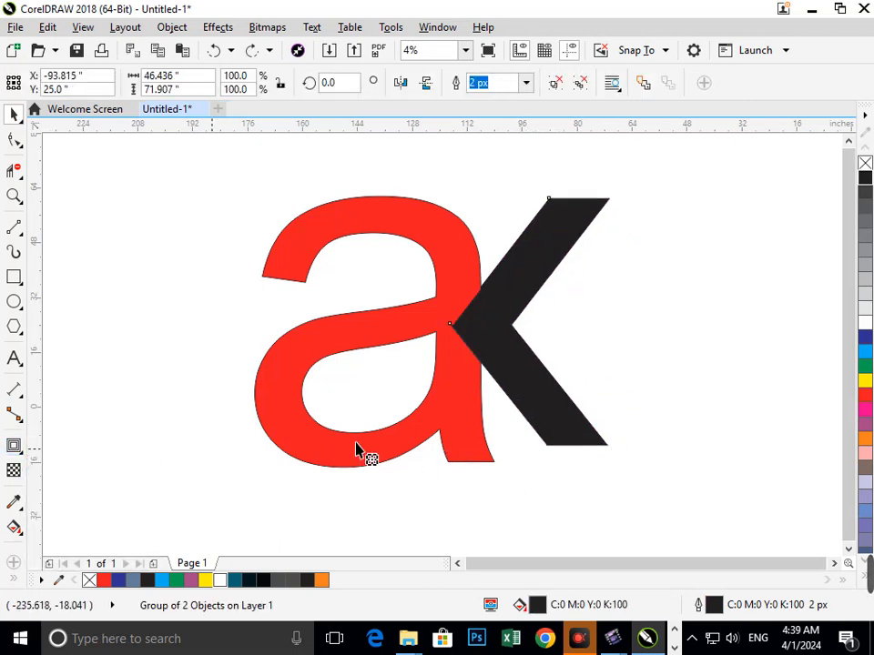
{"action": "mouse_move", "coordinate": [546, 446]}
{"action": "left_mouse_down"}
{"action": "mouse_move", "coordinate": [541, 468]}
{"action": "mouse_move", "coordinate": [557, 452]}
{"action": "left_mouse_up"}
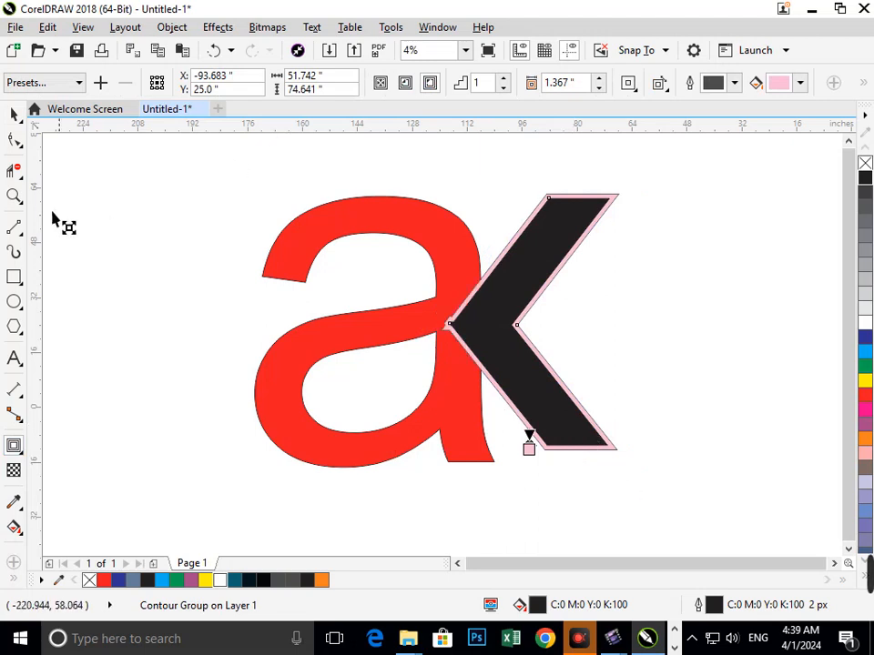
{"action": "left_click", "coordinate": [172, 27]}
{"action": "left_click", "coordinate": [232, 323]}
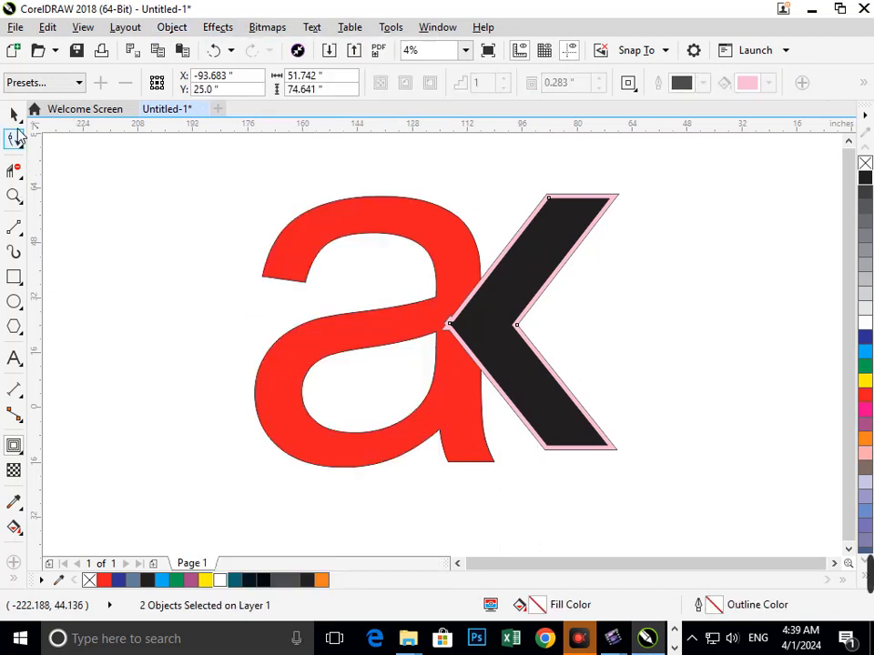
{"action": "left_click", "coordinate": [78, 206]}
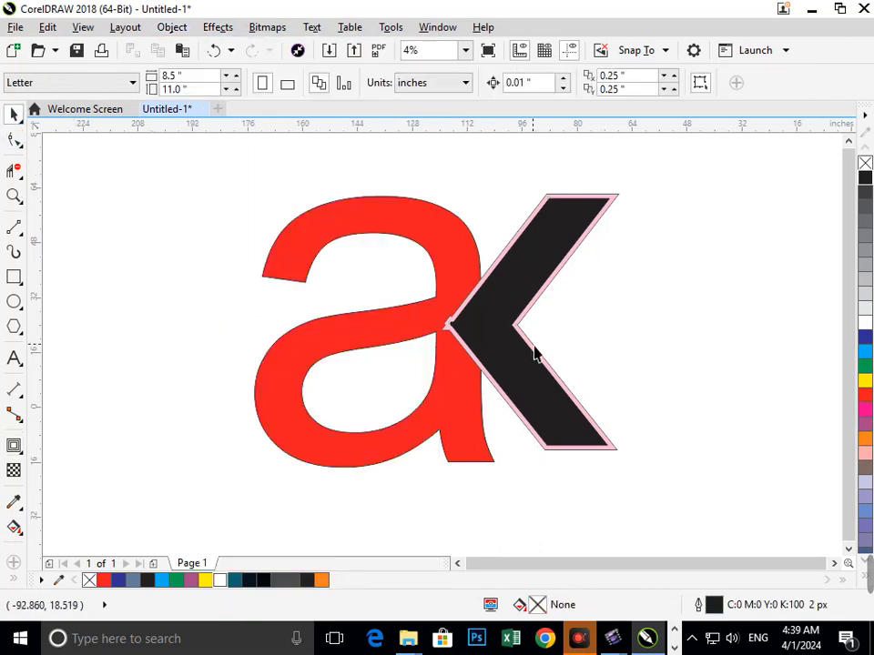
Step: Trim the red a with the pink contour shape around the k and delete that contour shape
{"action": "left_click_drag", "start_coordinate": [533, 347], "coordinate": [579, 350]}
{"action": "key", "text": "ctrl+z"}
{"action": "left_click", "coordinate": [465, 409], "text": "shift"}
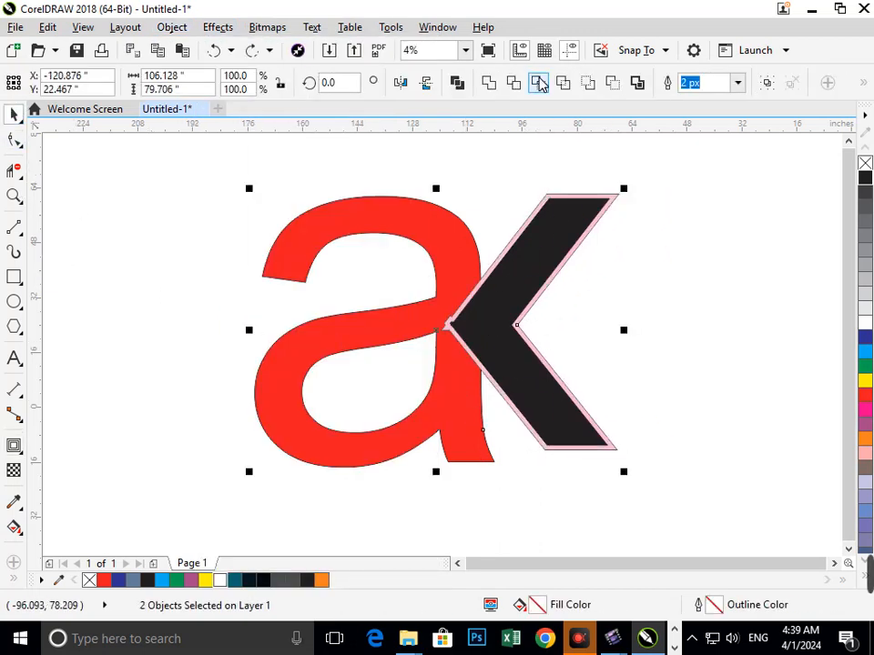
{"action": "left_click_drag", "start_coordinate": [615, 199], "coordinate": [657, 242]}
{"action": "key", "text": "Delete"}
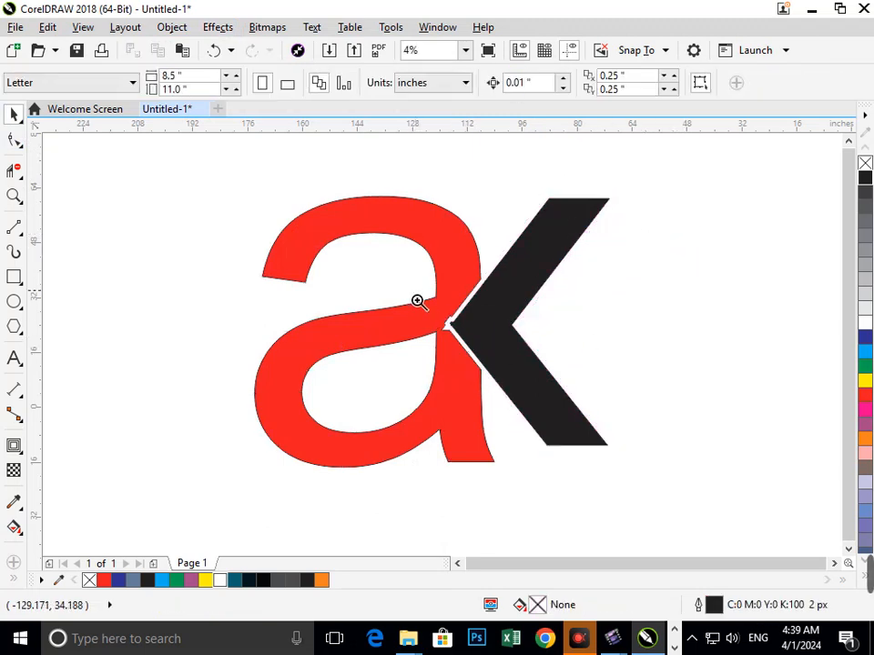
Step: Use the Shape tool to move the stray nodes on the upper edge of the a's notch into one straight diagonal
{"action": "scroll", "coordinate": [456, 323], "scroll_direction": "up", "scroll_amount": 4}
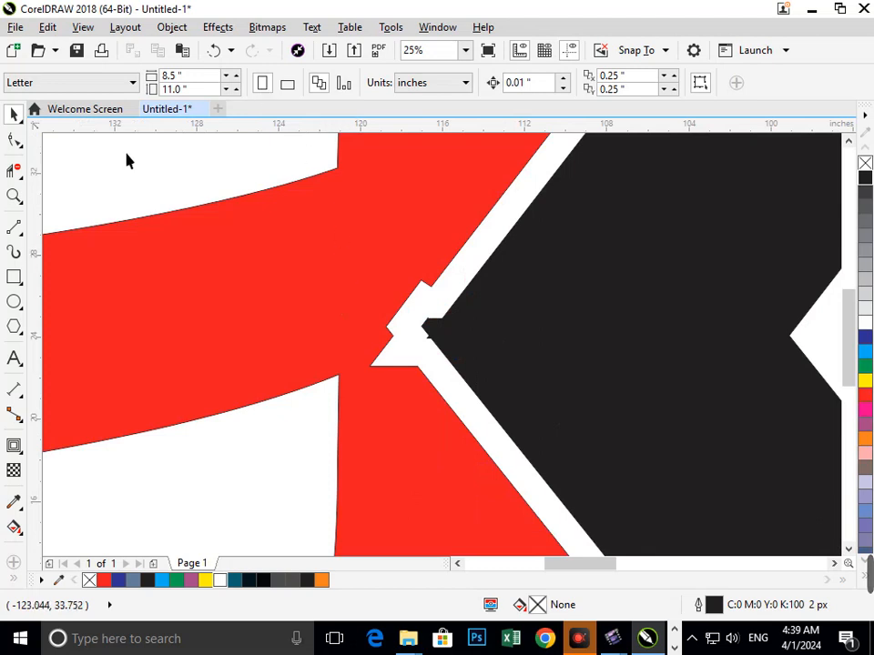
{"action": "left_click", "coordinate": [332, 266]}
{"action": "left_click_drag", "start_coordinate": [424, 287], "coordinate": [432, 291]}
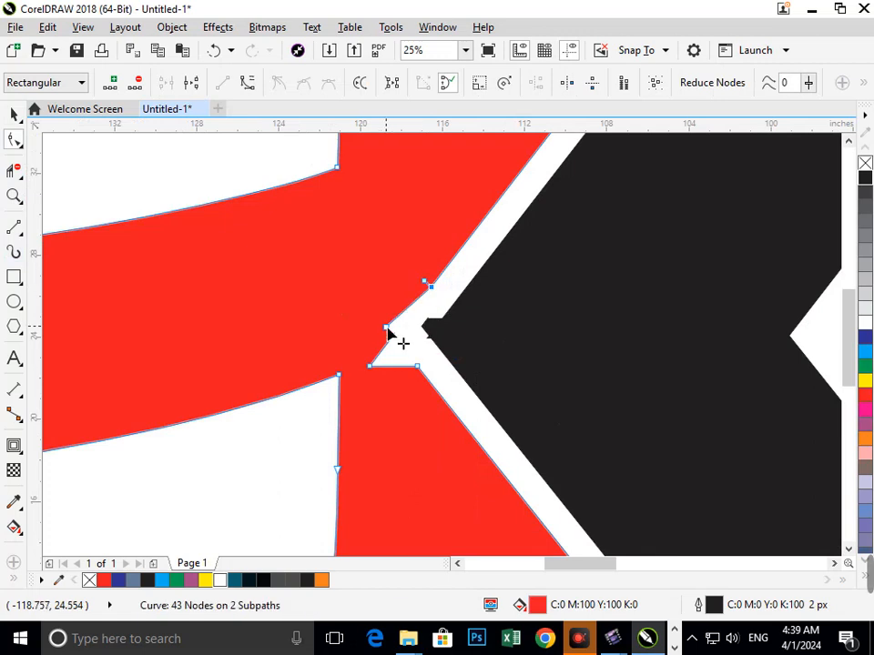
{"action": "mouse_move", "coordinate": [387, 329]}
{"action": "left_mouse_down"}
{"action": "mouse_move", "coordinate": [432, 308]}
{"action": "mouse_move", "coordinate": [433, 291]}
{"action": "mouse_move", "coordinate": [400, 337]}
{"action": "left_mouse_up"}
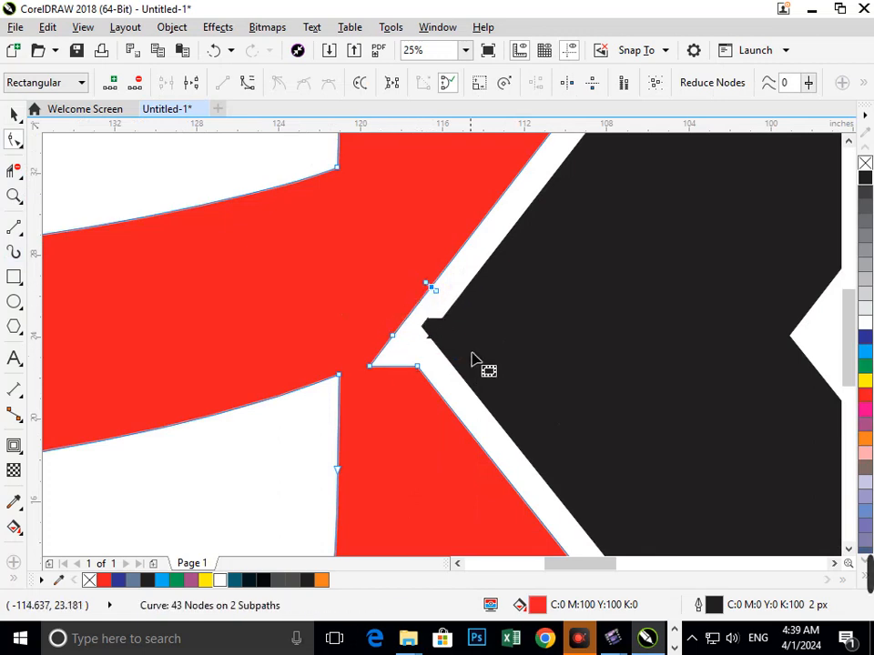
{"action": "scroll", "coordinate": [425, 303], "scroll_direction": "up", "scroll_amount": 5}
{"action": "key", "text": "Escape"}
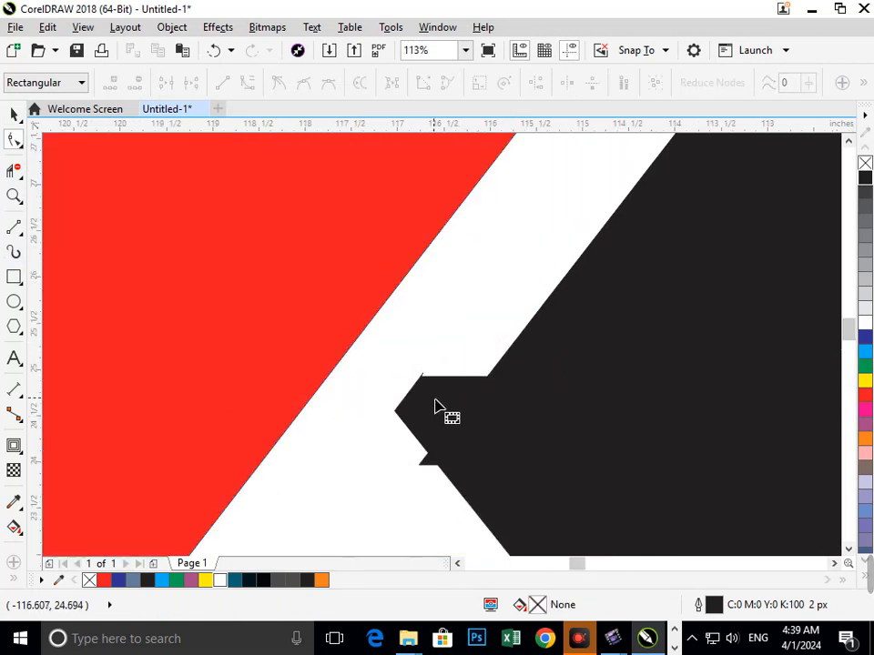
Step: Try shifting the black k group slightly down and to the right, away from the a
{"action": "scroll", "coordinate": [435, 407], "scroll_direction": "down", "scroll_amount": 5}
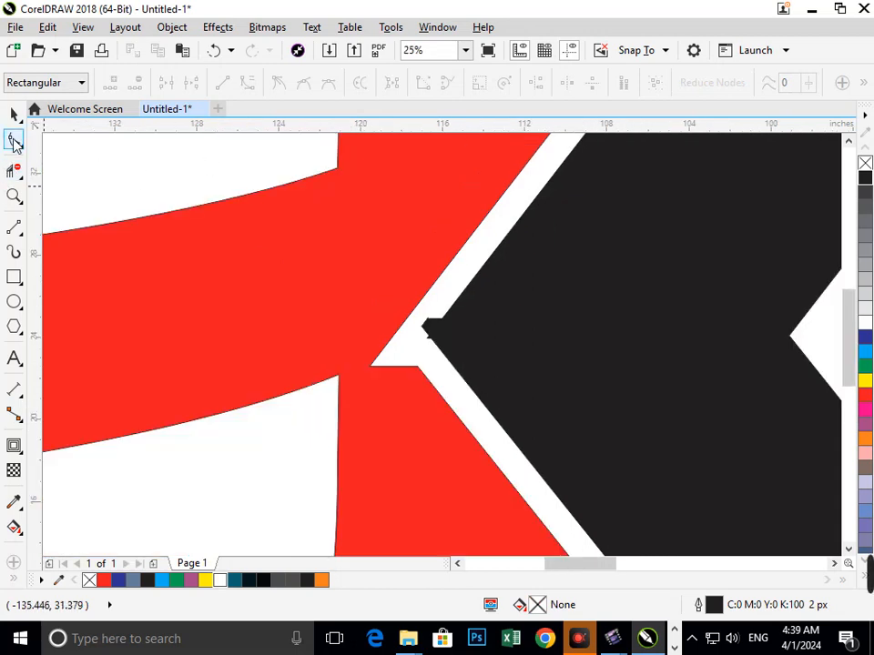
{"action": "left_click", "coordinate": [14, 115]}
{"action": "left_click_drag", "start_coordinate": [540, 365], "coordinate": [548, 374]}
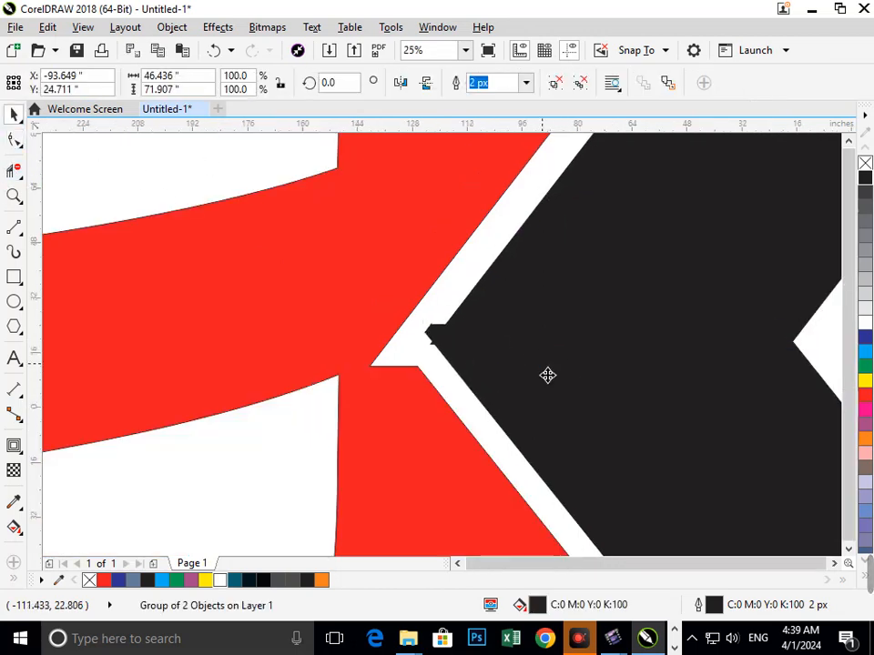
{"action": "scroll", "coordinate": [548, 374], "scroll_direction": "down", "scroll_amount": 5}
{"action": "left_click", "coordinate": [619, 362]}
Step: Undo the last shift of the black k group away from the a
{"action": "key", "text": "F2"}
{"action": "left_click_drag", "start_coordinate": [436, 303], "coordinate": [484, 352]}
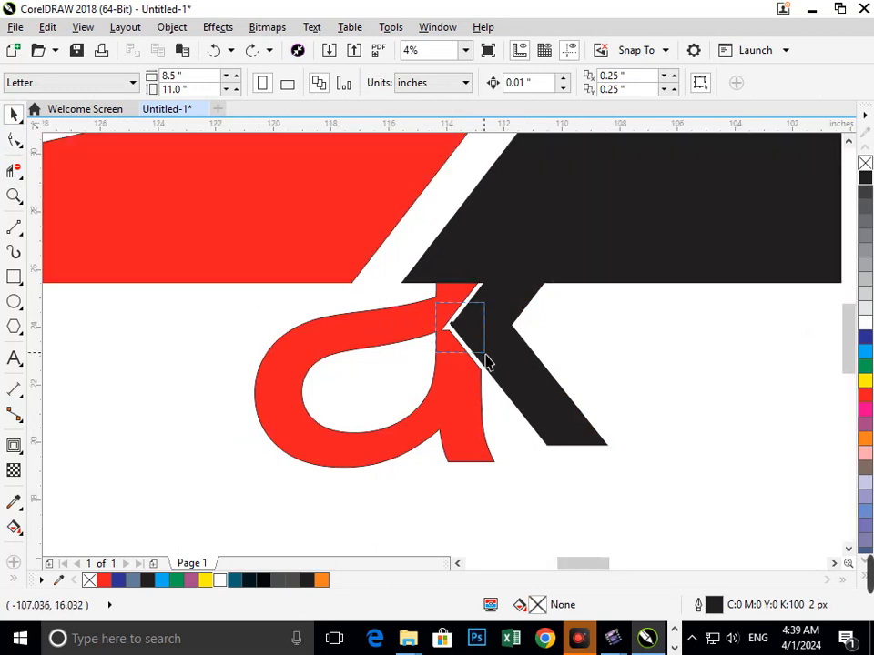
{"action": "left_click", "coordinate": [483, 345]}
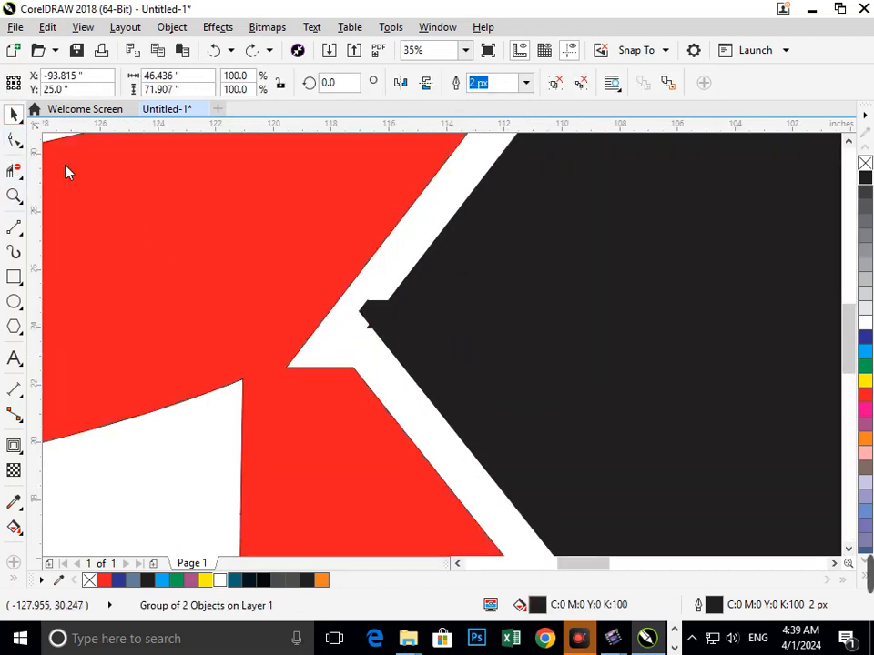
{"action": "left_click", "coordinate": [14, 140]}
{"action": "key", "text": "F2"}
{"action": "key", "text": "F3"}
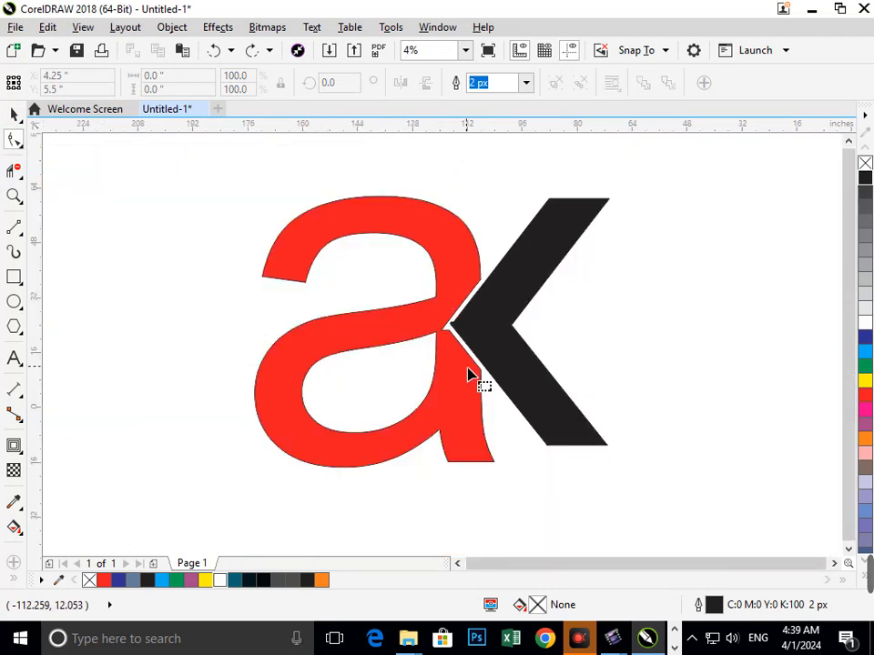
{"action": "key", "text": "F3"}
{"action": "left_click_drag", "start_coordinate": [639, 451], "coordinate": [635, 447]}
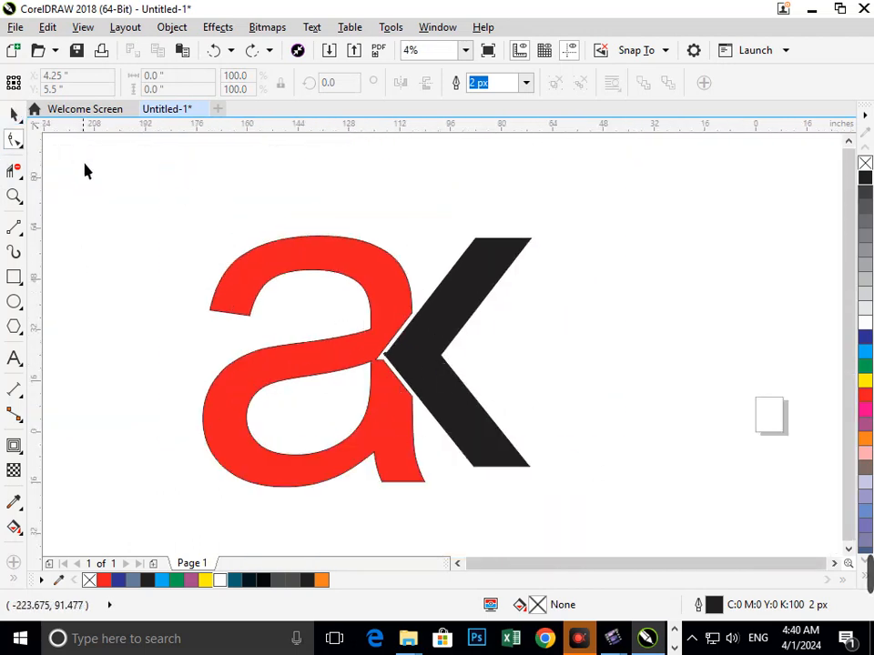
{"action": "left_click_drag", "start_coordinate": [433, 327], "coordinate": [495, 316]}
{"action": "key", "text": "ctrl+z"}
{"action": "left_click", "coordinate": [614, 351]}
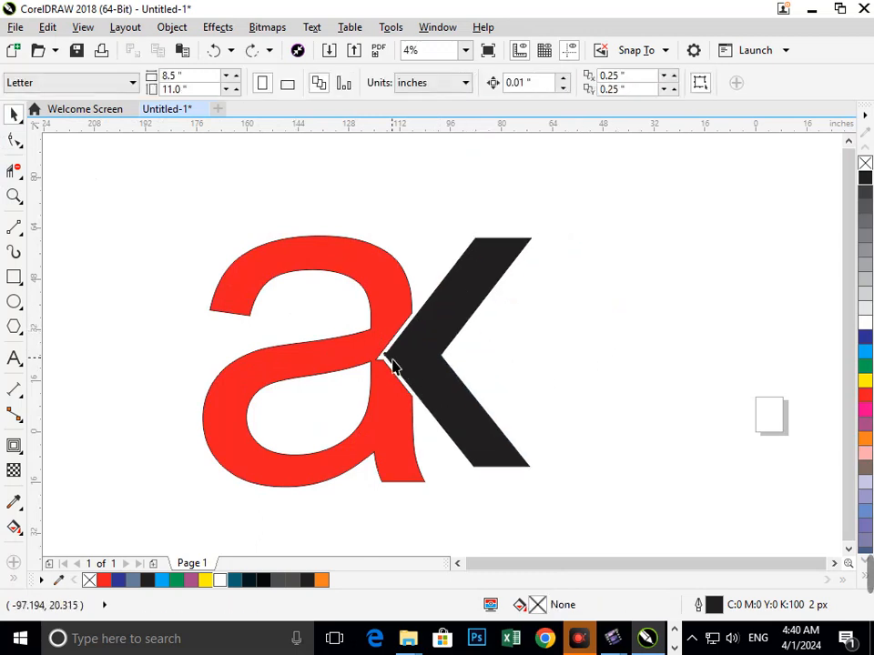
Step: Draw a narrow upright rectangle about 0.96 by 3.67 inches in the open angle of the k
{"action": "scroll", "coordinate": [394, 364], "scroll_direction": "up", "scroll_amount": 4}
{"action": "left_click", "coordinate": [14, 276]}
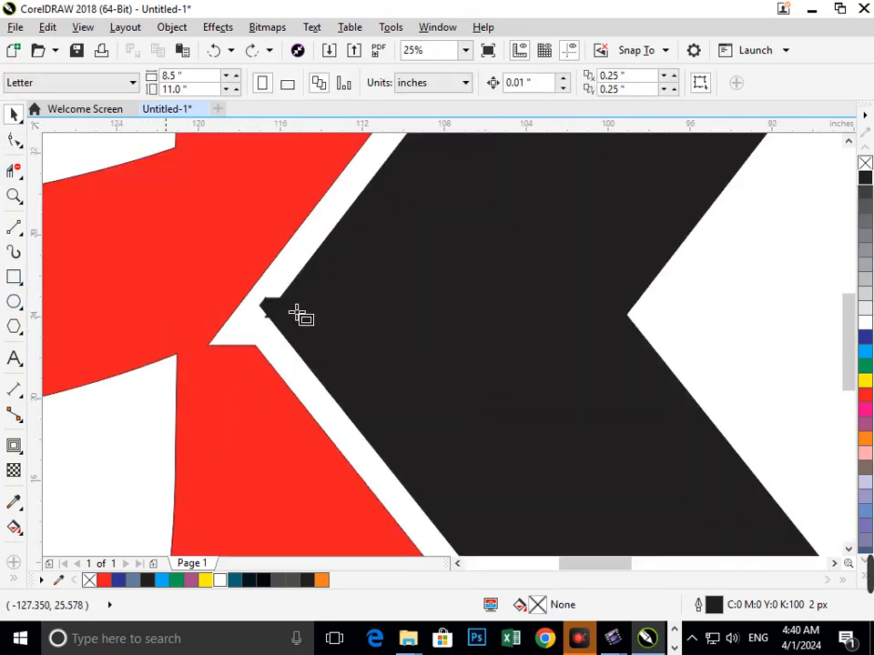
{"action": "left_click_drag", "start_coordinate": [677, 293], "coordinate": [701, 370]}
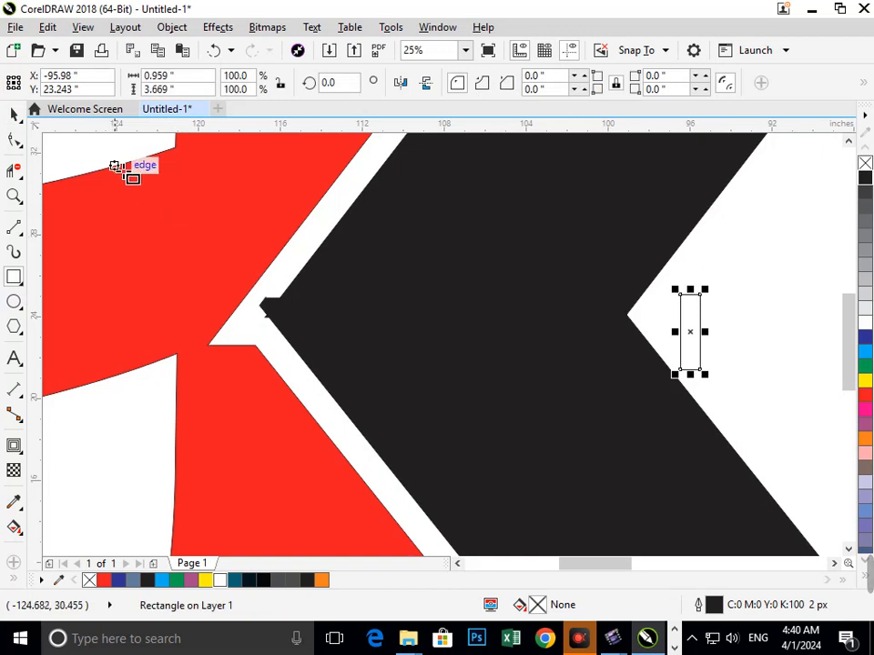
{"action": "key", "text": "space"}
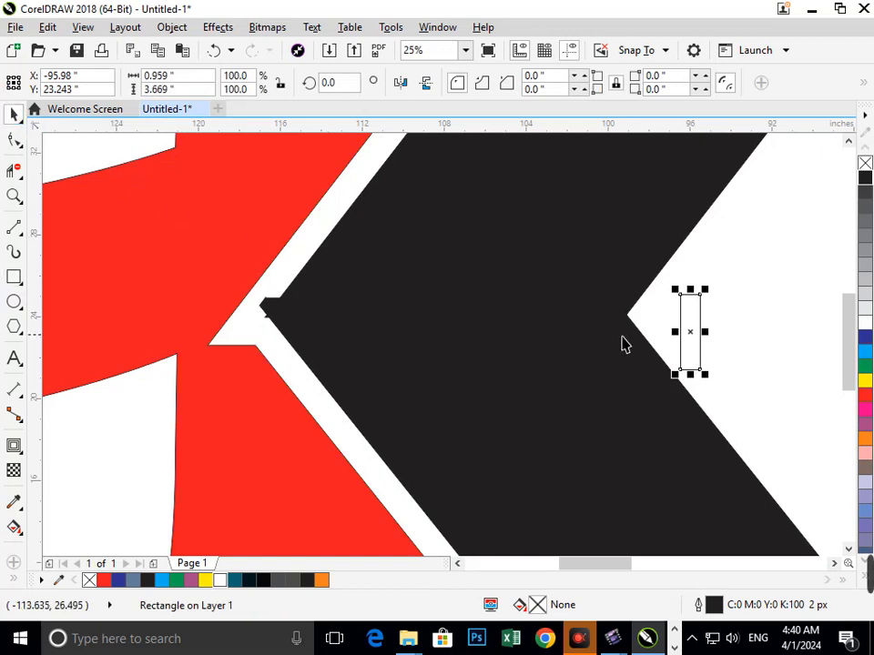
Step: Skew the rectangle to follow the k's upper diagonal, place it over the k's jagged tip and fill it green
{"action": "left_click", "coordinate": [693, 350]}
{"action": "left_click_drag", "start_coordinate": [690, 288], "coordinate": [738, 289]}
{"action": "left_click_drag", "start_coordinate": [670, 376], "coordinate": [260, 327]}
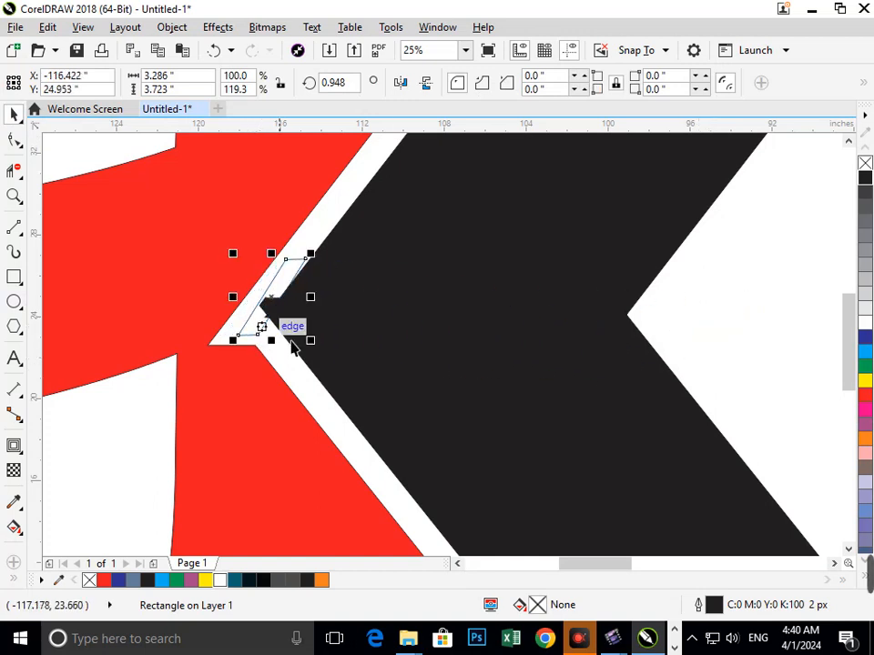
{"action": "left_click", "coordinate": [866, 367]}
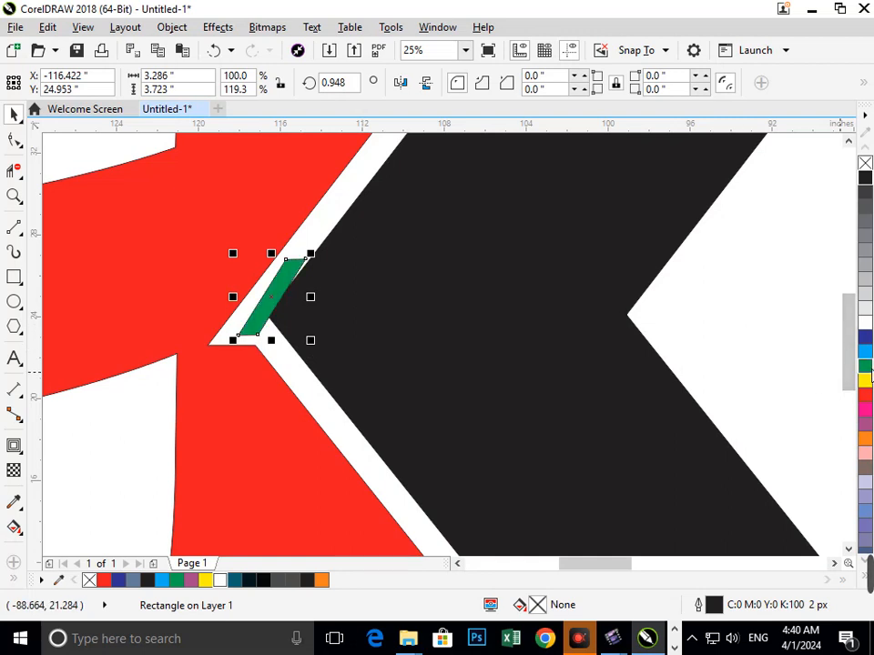
Step: Rotate the green strip slightly to about 356.866° so it runs parallel to the k's upper diagonal edge
{"action": "left_click", "coordinate": [548, 346], "text": "shift"}
{"action": "key", "text": "F2"}
{"action": "left_click_drag", "start_coordinate": [238, 262], "coordinate": [310, 330]}
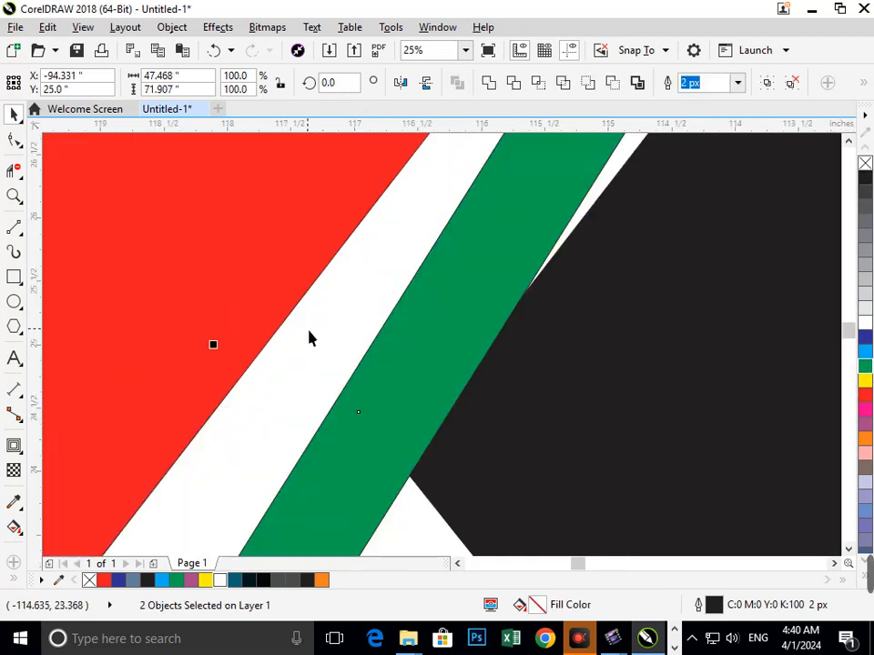
{"action": "key", "text": "F3"}
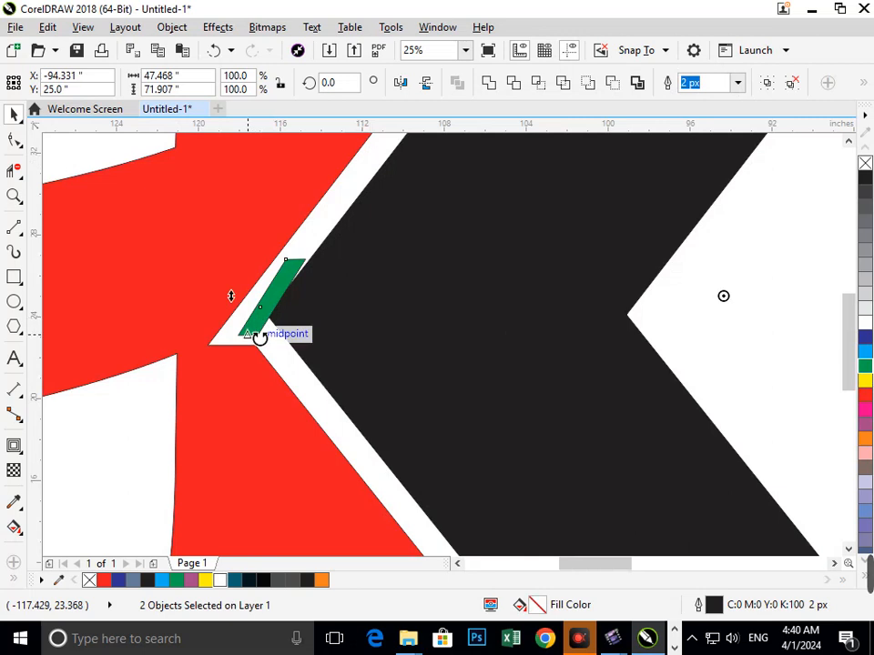
{"action": "left_click", "coordinate": [832, 322]}
{"action": "left_click", "coordinate": [268, 338]}
{"action": "left_click", "coordinate": [268, 339]}
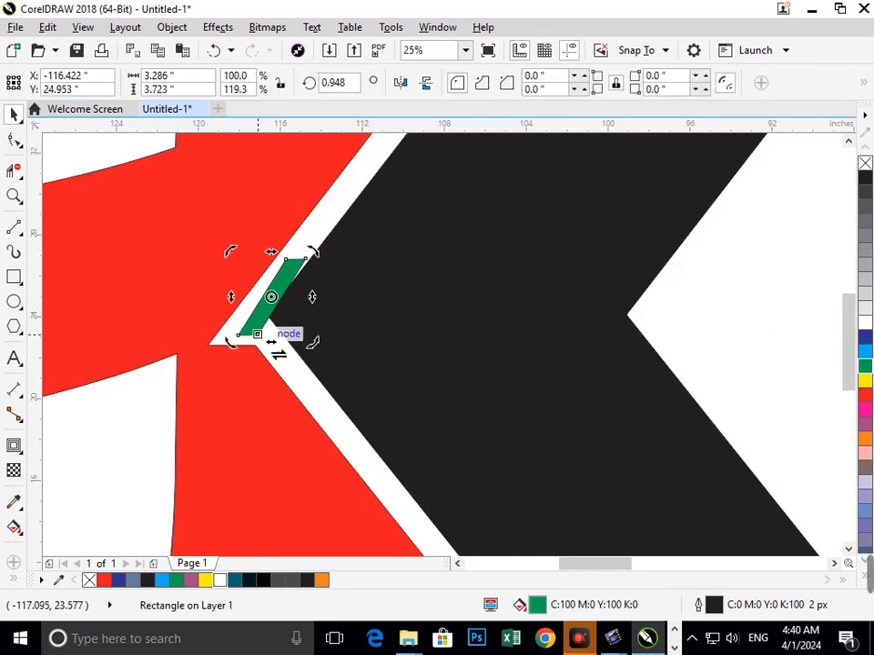
{"action": "left_click_drag", "start_coordinate": [316, 348], "coordinate": [323, 361]}
{"action": "left_click", "coordinate": [693, 320]}
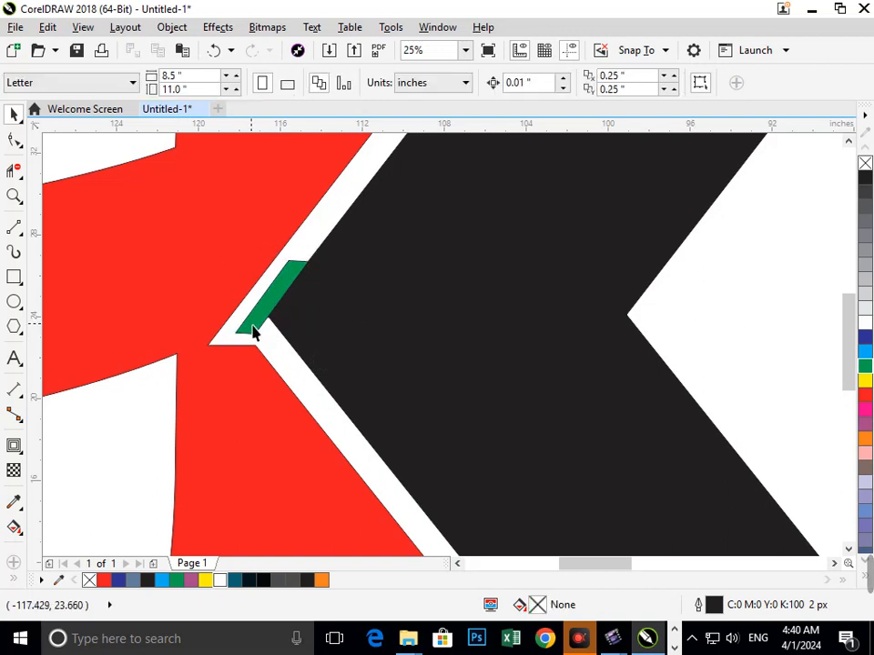
Step: Move the green strip against the k's upper diagonal edge so it covers the jagged bump at the tip
{"action": "mouse_move", "coordinate": [252, 326]}
{"action": "left_mouse_down"}
{"action": "mouse_move", "coordinate": [240, 322]}
{"action": "mouse_move", "coordinate": [249, 330]}
{"action": "left_mouse_up"}
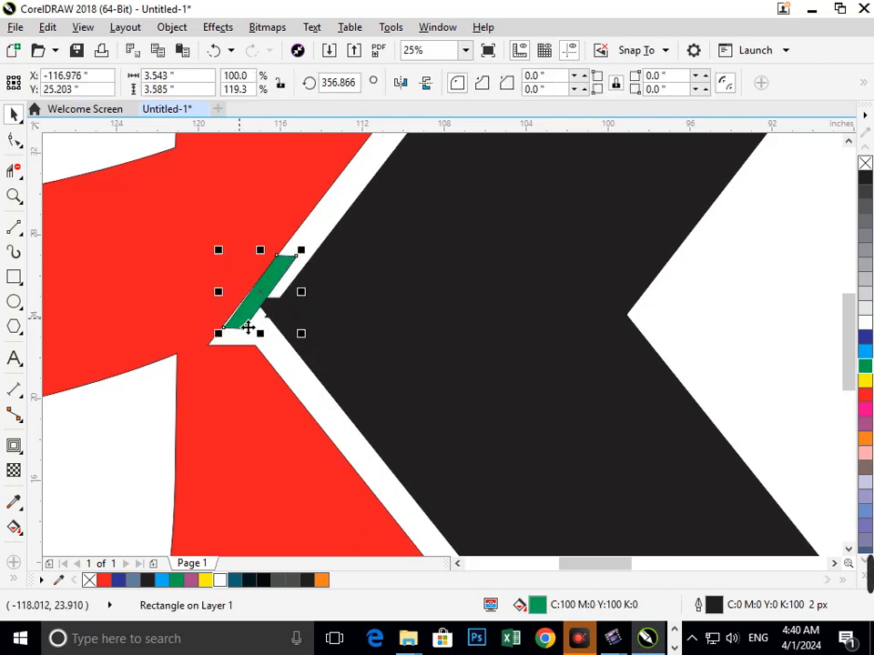
{"action": "key", "text": "Right"}
{"action": "key", "text": "Right"}
{"action": "key", "text": "Right"}
{"action": "key", "text": "Right"}
{"action": "key", "text": "Right"}
{"action": "key", "text": "Right"}
{"action": "key", "text": "Right"}
{"action": "key", "text": "Right"}
{"action": "key", "text": "Right"}
{"action": "key", "text": "Right"}
{"action": "key", "text": "Right"}
{"action": "key", "text": "Right"}
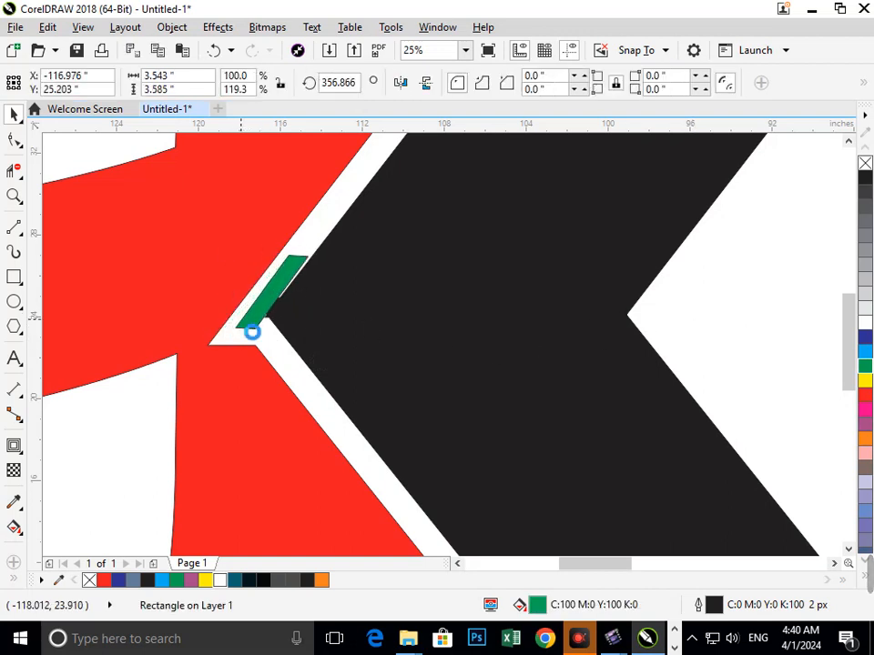
Step: Trim the black k with the green strip and delete the strip
{"action": "left_click", "coordinate": [419, 315], "text": "shift"}
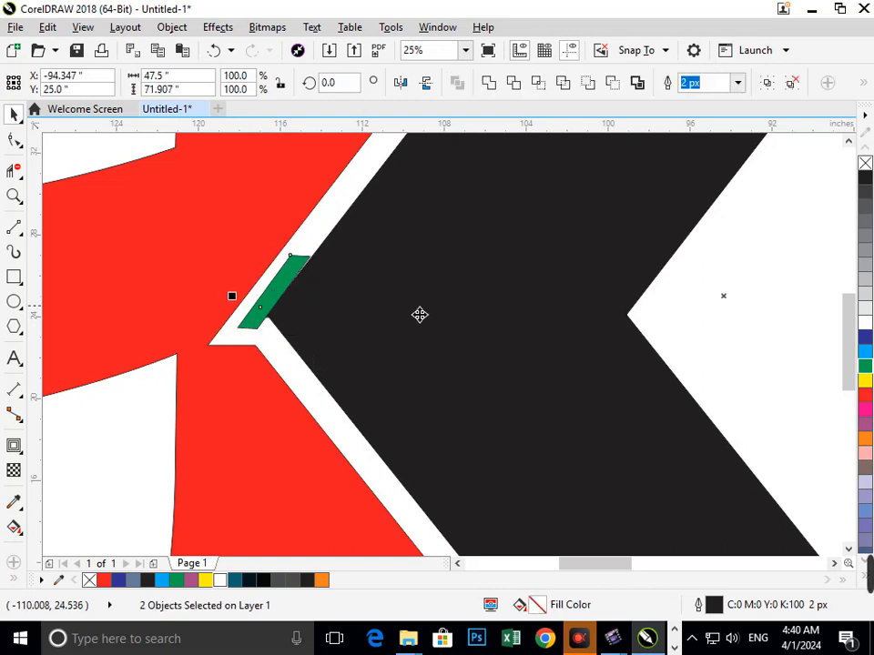
{"action": "left_click", "coordinate": [520, 85]}
{"action": "left_click_drag", "start_coordinate": [267, 315], "coordinate": [197, 336]}
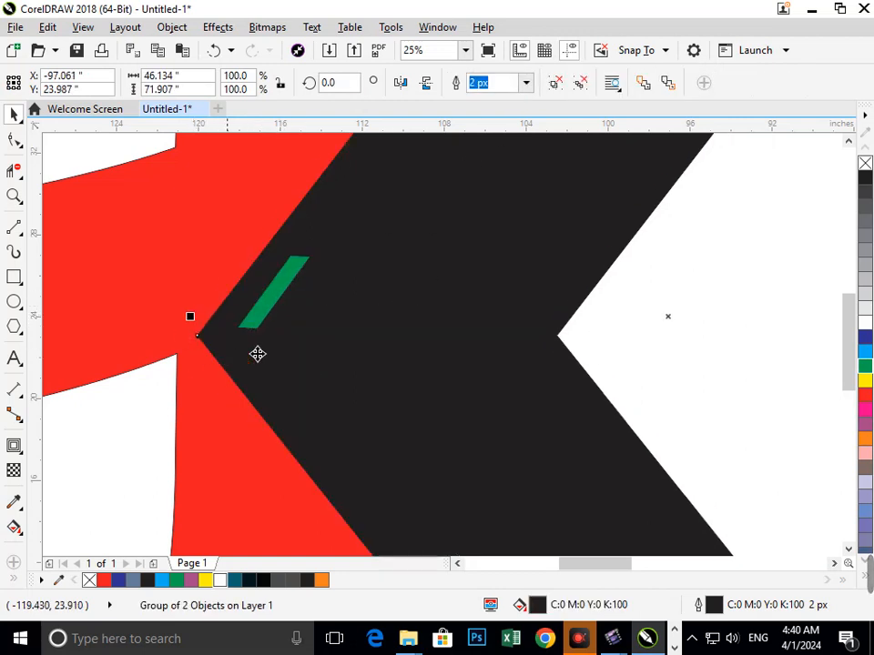
{"action": "key", "text": "ctrl+z"}
{"action": "key", "text": "Escape"}
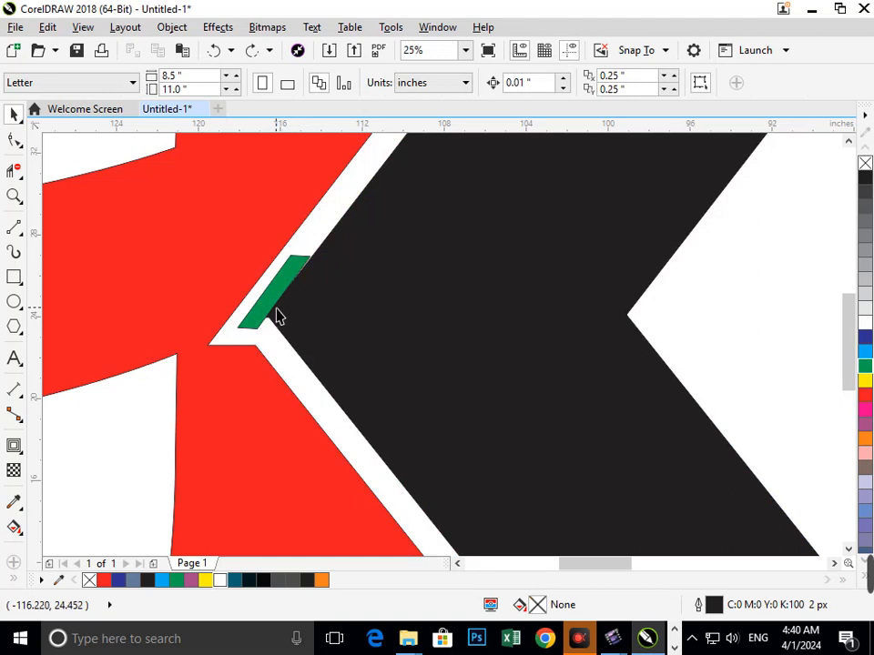
{"action": "left_click", "coordinate": [278, 316]}
{"action": "key", "text": "Delete"}
{"action": "scroll", "coordinate": [382, 316], "scroll_direction": "down", "scroll_amount": 5}
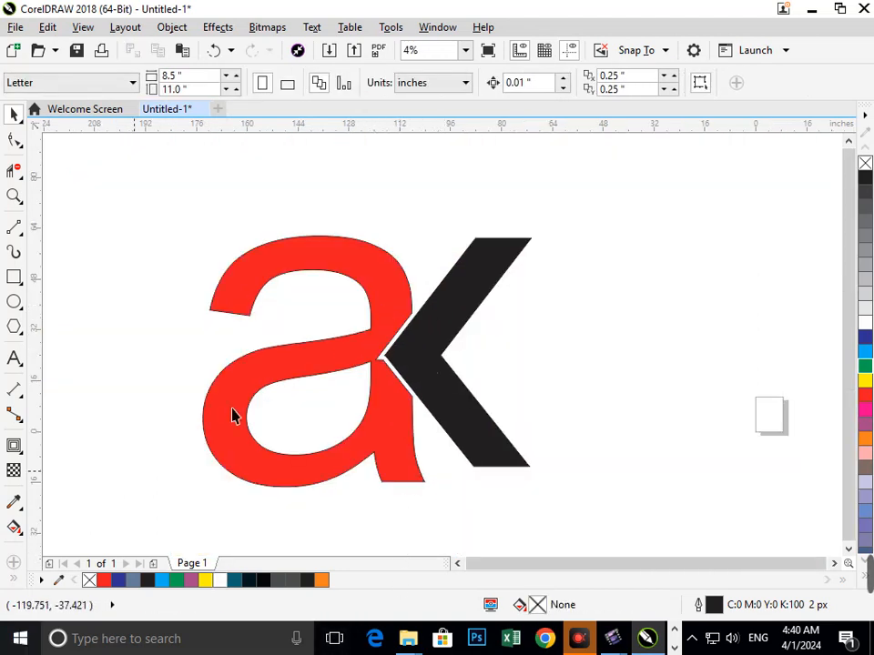
Step: Set the fill and outline of the k group to blue (C:100 M:100 Y:0 K:0)
{"action": "left_click", "coordinate": [526, 464]}
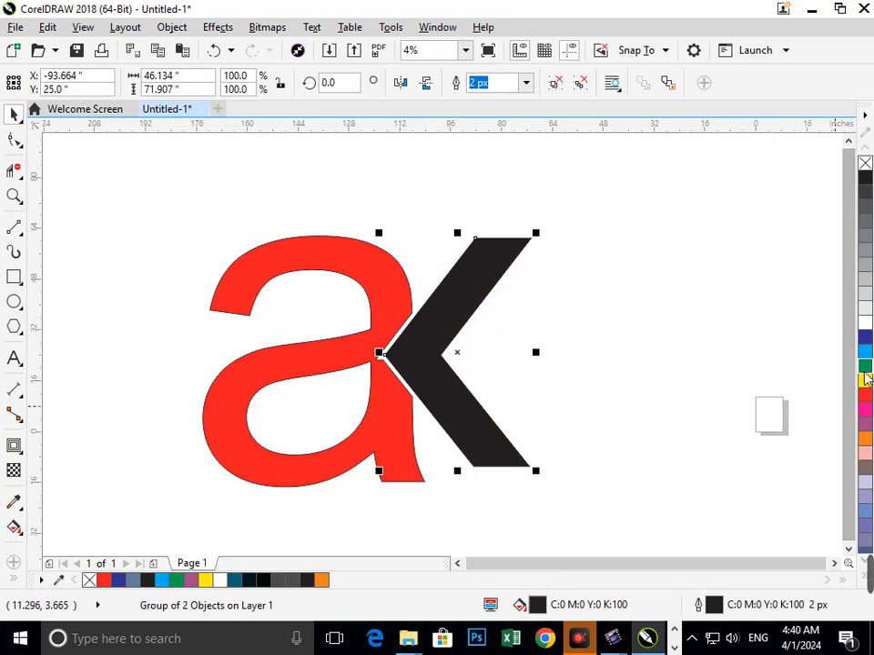
{"action": "left_click", "coordinate": [864, 336]}
{"action": "left_click", "coordinate": [802, 343]}
{"action": "left_click", "coordinate": [485, 412]}
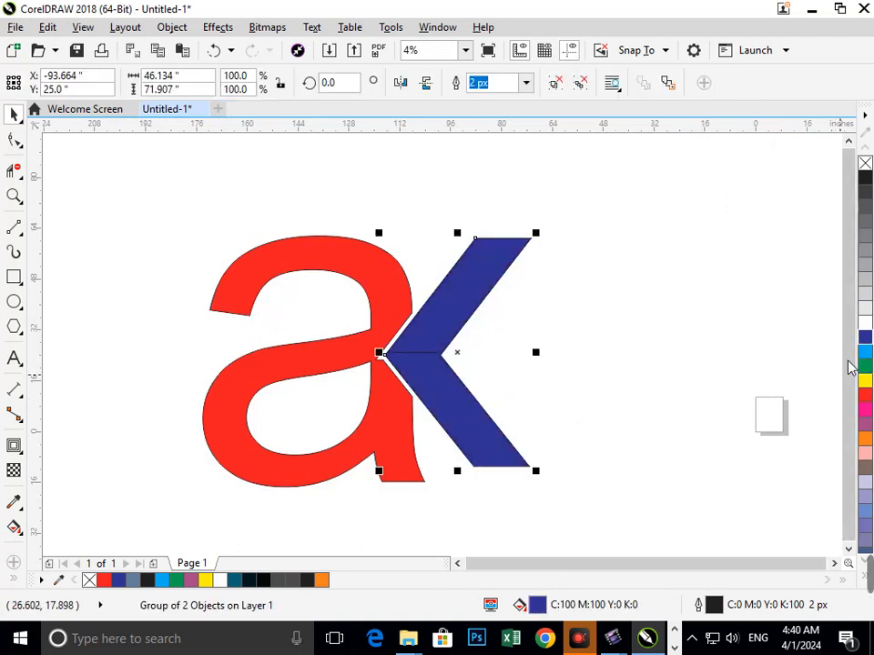
{"action": "left_click", "coordinate": [865, 323]}
{"action": "right_click", "coordinate": [865, 323]}
{"action": "left_click", "coordinate": [865, 338]}
{"action": "right_click", "coordinate": [865, 343]}
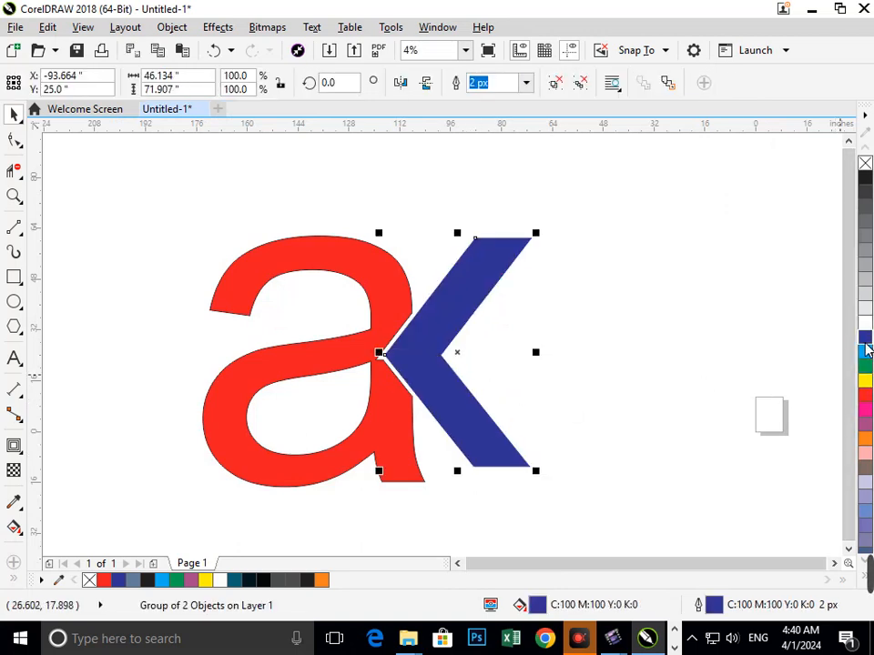
{"action": "left_click", "coordinate": [632, 418]}
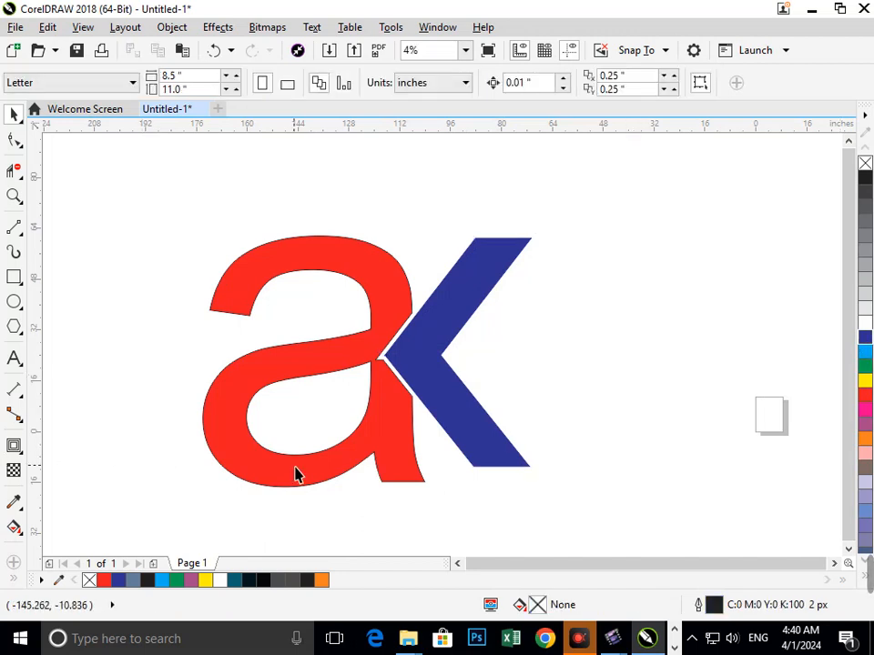
Step: Add one-step inside contours of about 3.816 inches to the red a and about 3.358 inches to the blue k
{"action": "left_click", "coordinate": [296, 474]}
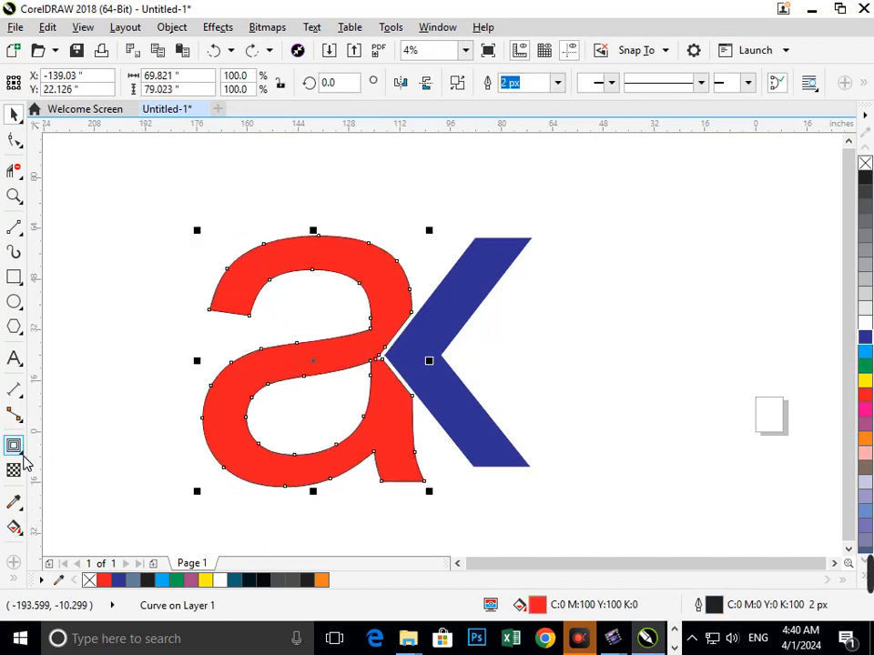
{"action": "left_click", "coordinate": [22, 455]}
{"action": "left_click", "coordinate": [71, 464]}
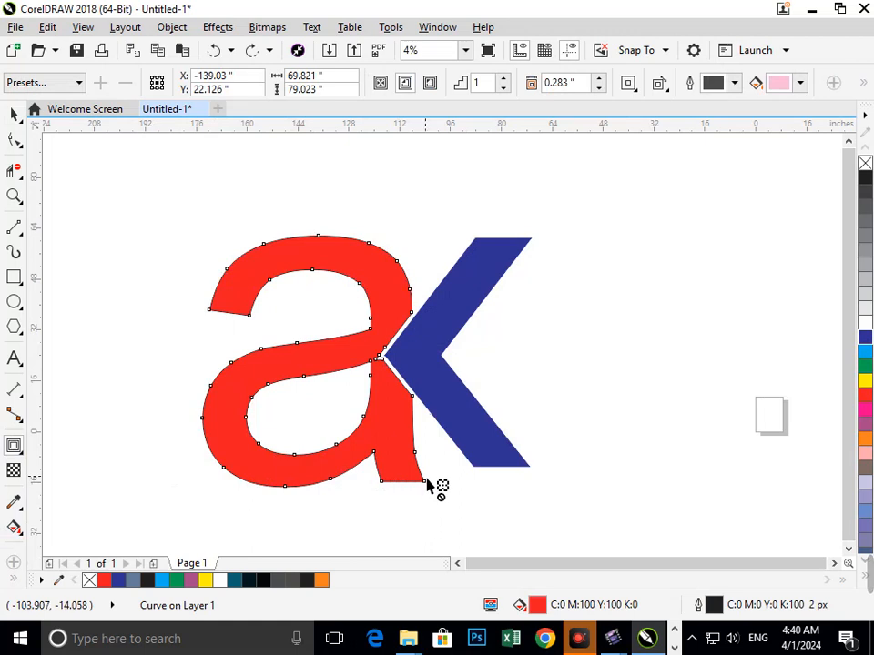
{"action": "left_click_drag", "start_coordinate": [426, 485], "coordinate": [414, 479]}
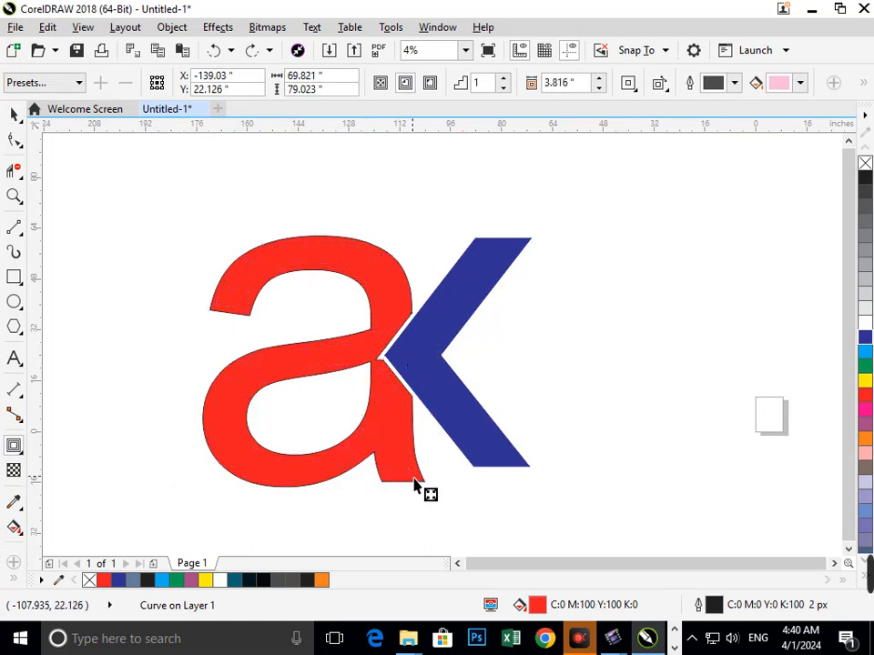
{"action": "left_click", "coordinate": [477, 464]}
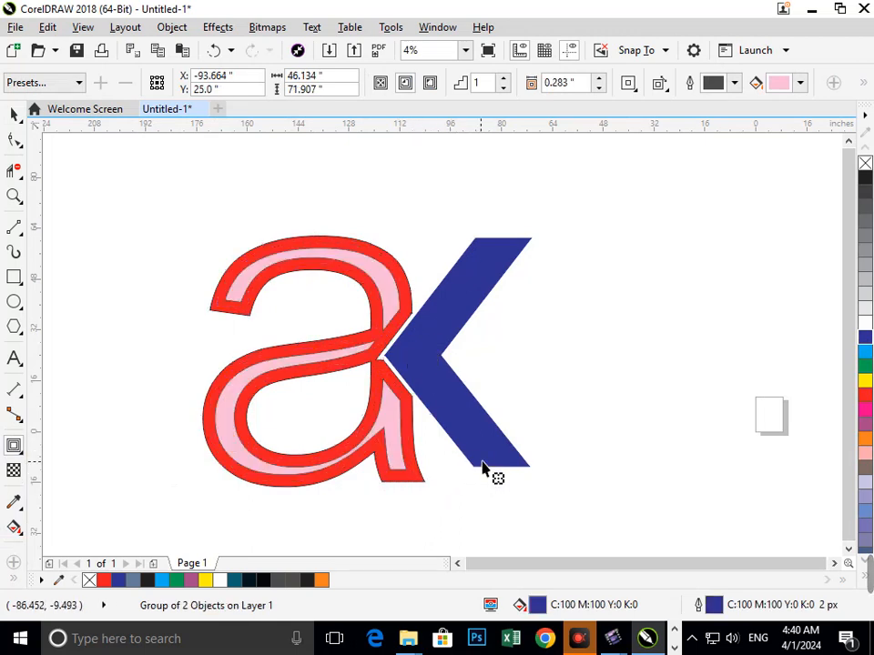
{"action": "left_click_drag", "start_coordinate": [484, 466], "coordinate": [458, 464]}
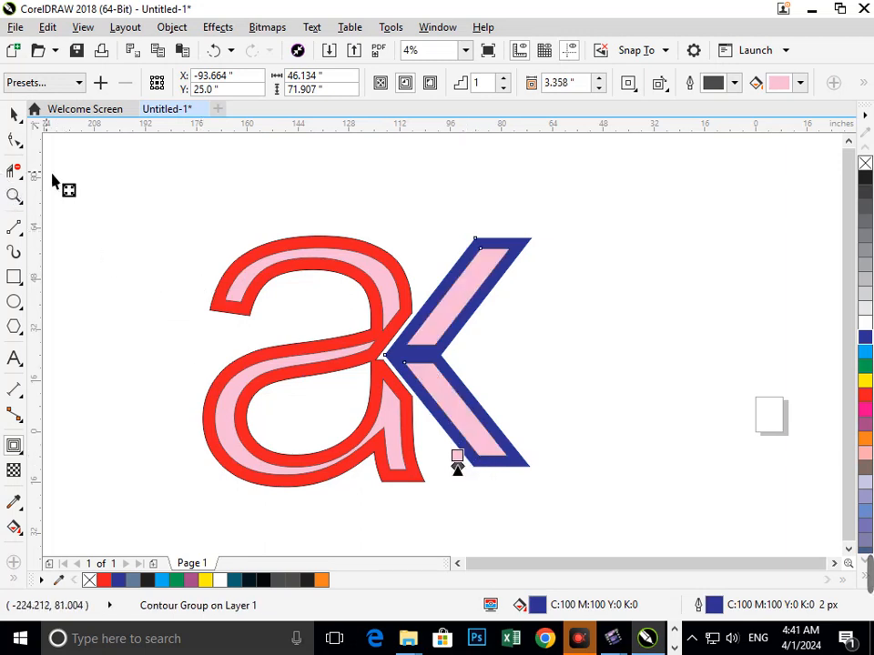
Step: Break the blue k's contour group apart and fill its pink inner shapes with white
{"action": "left_click", "coordinate": [13, 115]}
{"action": "left_click", "coordinate": [433, 287]}
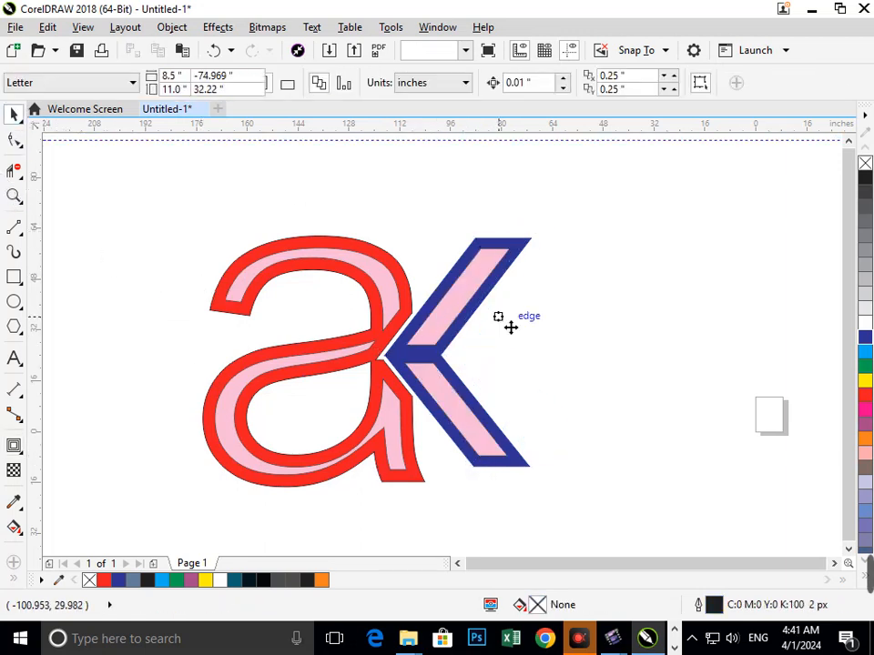
{"action": "left_click", "coordinate": [510, 326]}
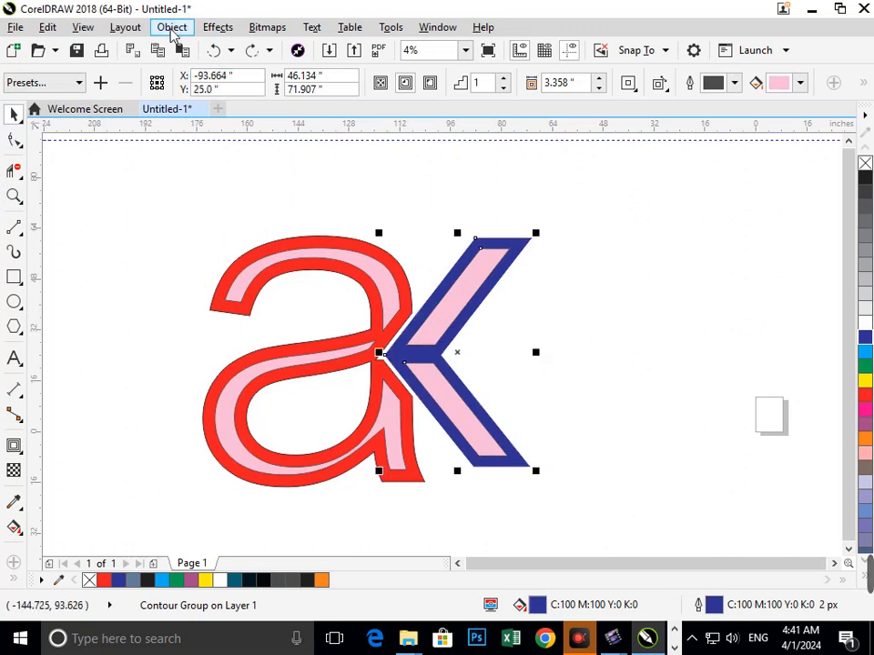
{"action": "left_click", "coordinate": [172, 26]}
{"action": "left_click", "coordinate": [314, 325]}
{"action": "key", "text": "ctrl+g"}
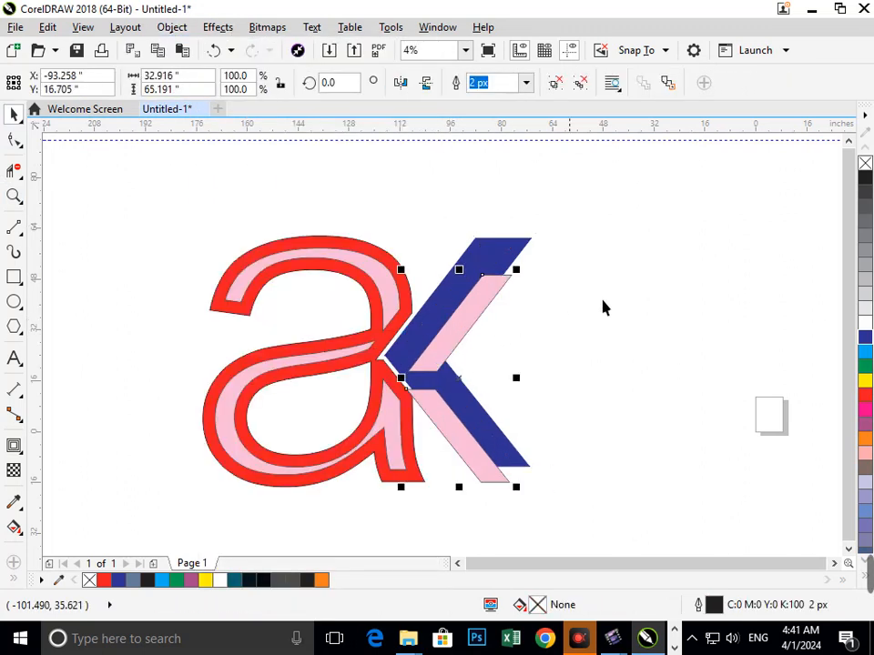
{"action": "left_click", "coordinate": [865, 324]}
{"action": "left_click", "coordinate": [723, 395]}
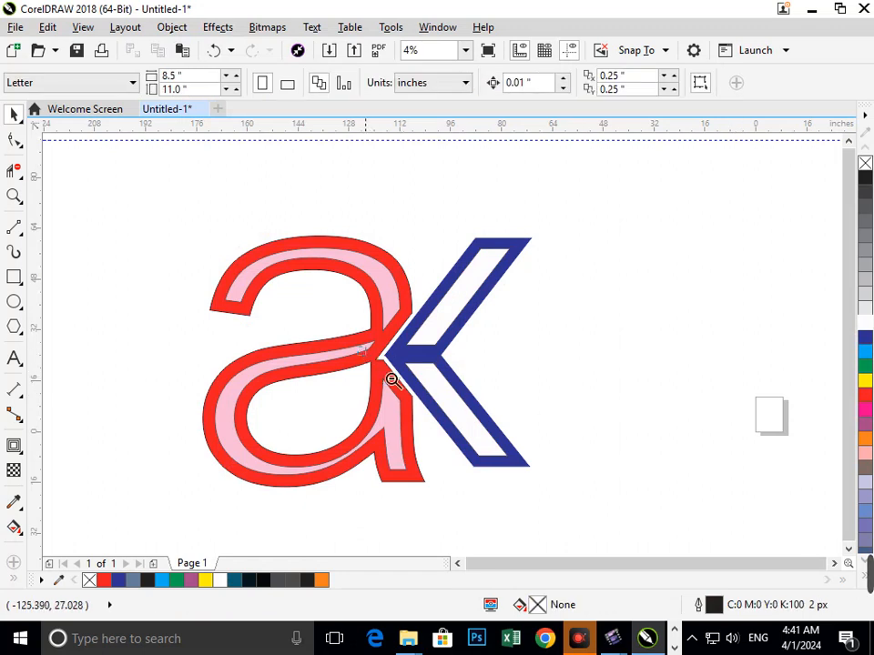
Step: Delete the stray horizontal guideline above the logo
{"action": "scroll", "coordinate": [390, 380], "scroll_direction": "down", "scroll_amount": 1}
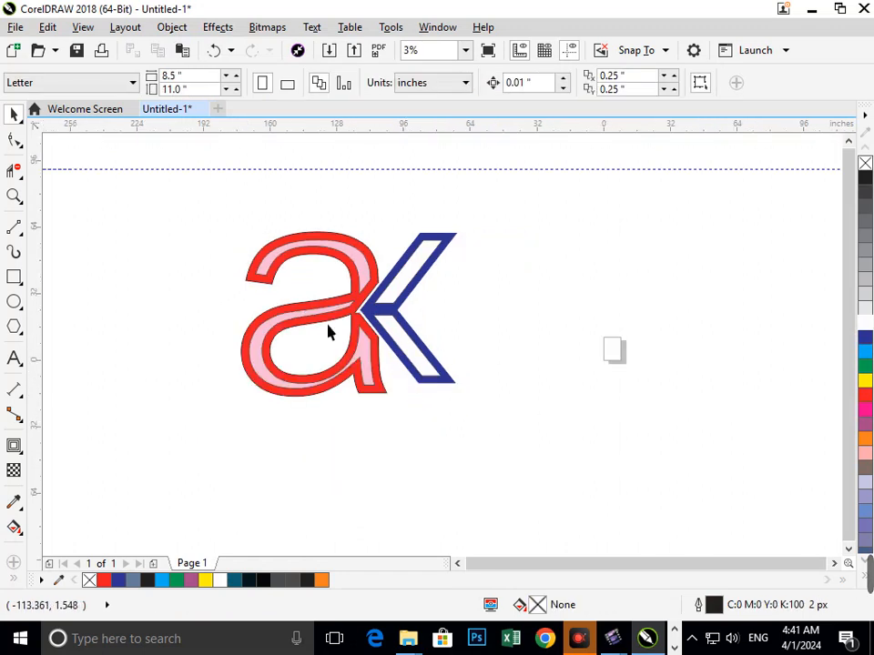
{"action": "left_click", "coordinate": [437, 169]}
{"action": "key", "text": "Delete"}
Step: Fill the two inner shapes of the k with black
{"action": "left_click", "coordinate": [412, 284]}
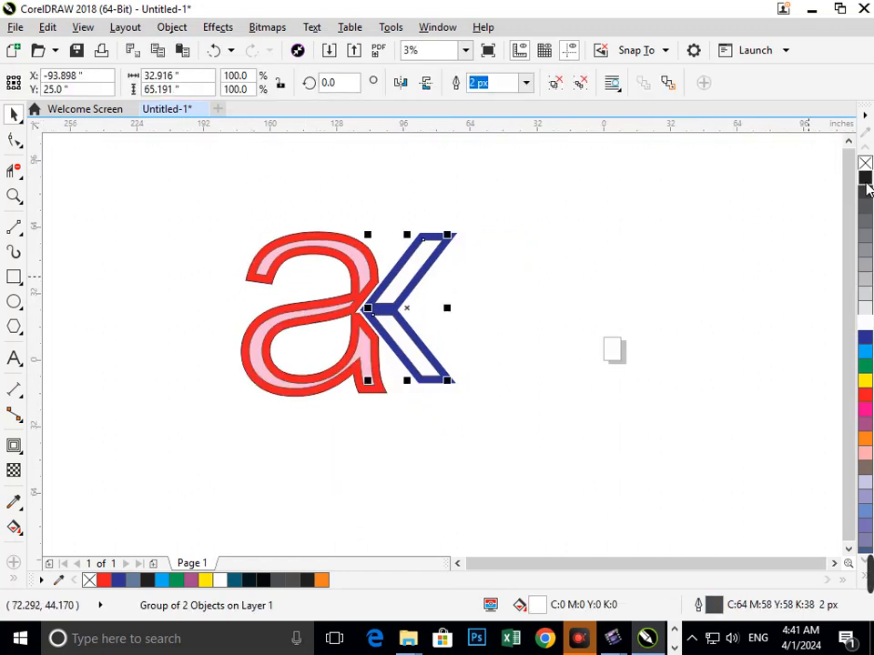
{"action": "left_click", "coordinate": [865, 180]}
{"action": "left_click", "coordinate": [459, 328]}
Step: Fill the k's two inner shapes with yellow
{"action": "left_click", "coordinate": [424, 373]}
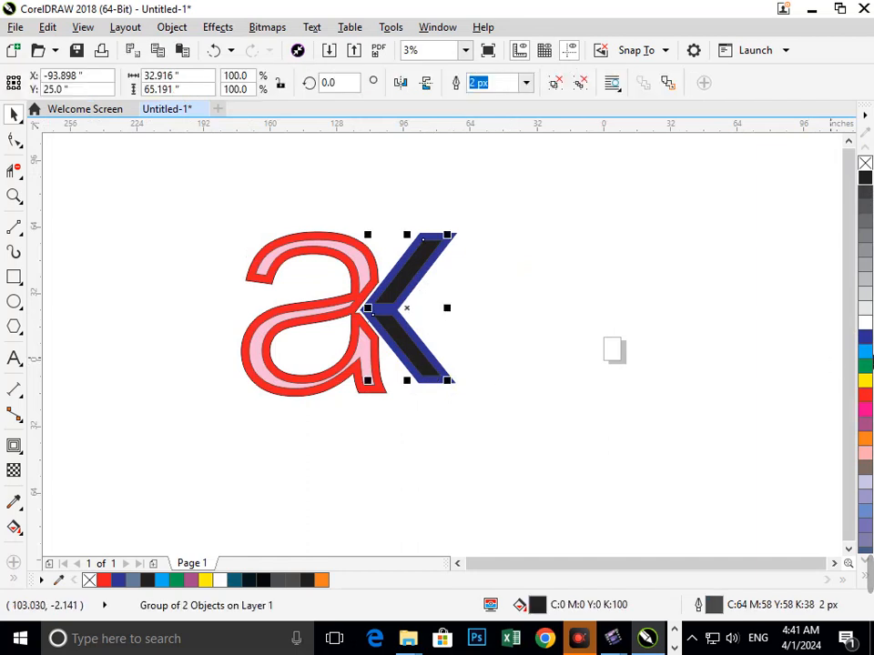
{"action": "left_click", "coordinate": [865, 388]}
{"action": "left_click", "coordinate": [593, 432]}
{"action": "scroll", "coordinate": [308, 328], "scroll_direction": "down", "scroll_amount": 2}
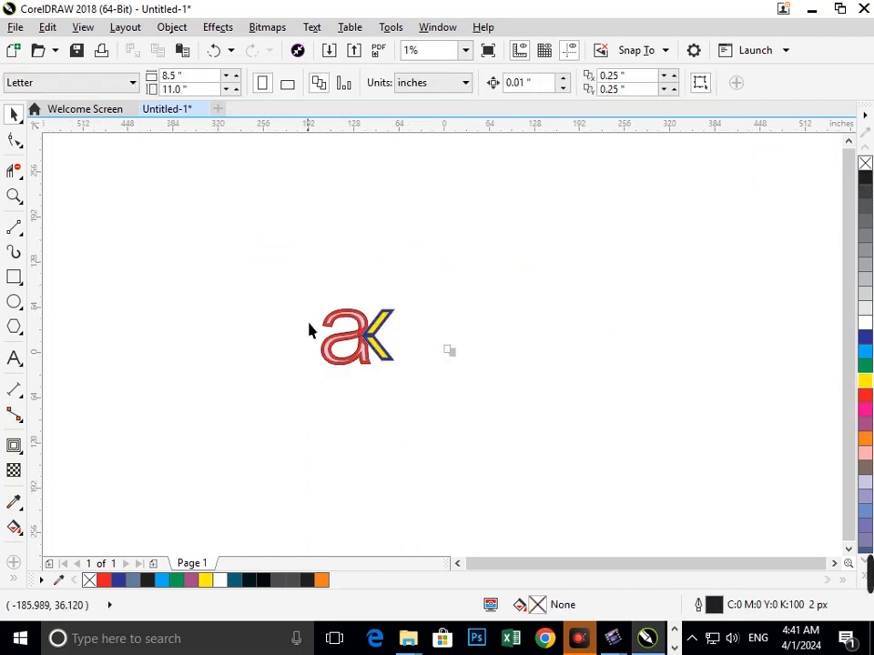
Step: Fill the outer k group with black (K:100) around the yellow inner shapes
{"action": "key", "text": "F2"}
{"action": "left_click_drag", "start_coordinate": [305, 302], "coordinate": [405, 371]}
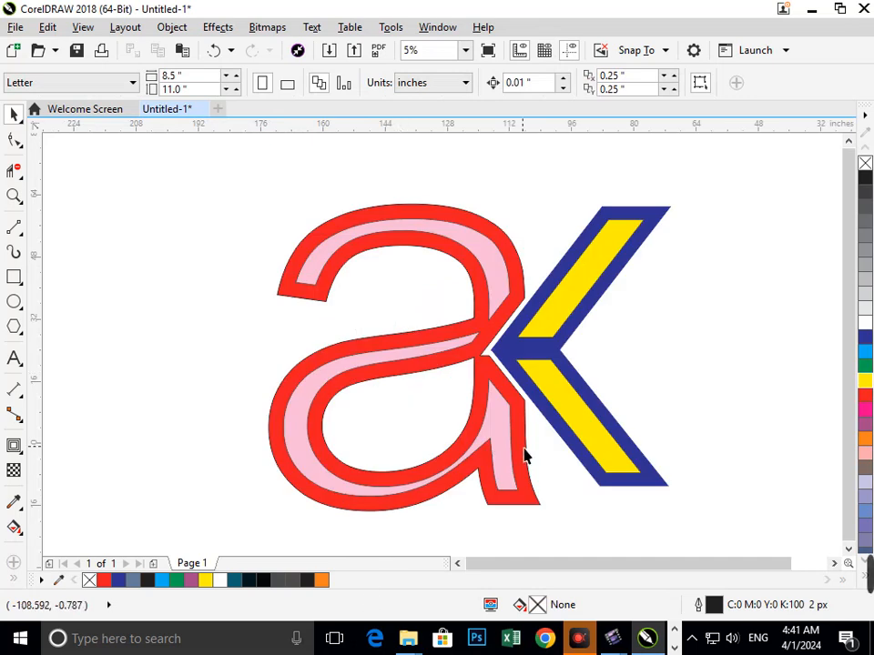
{"action": "left_click", "coordinate": [570, 425]}
{"action": "key", "text": "Escape"}
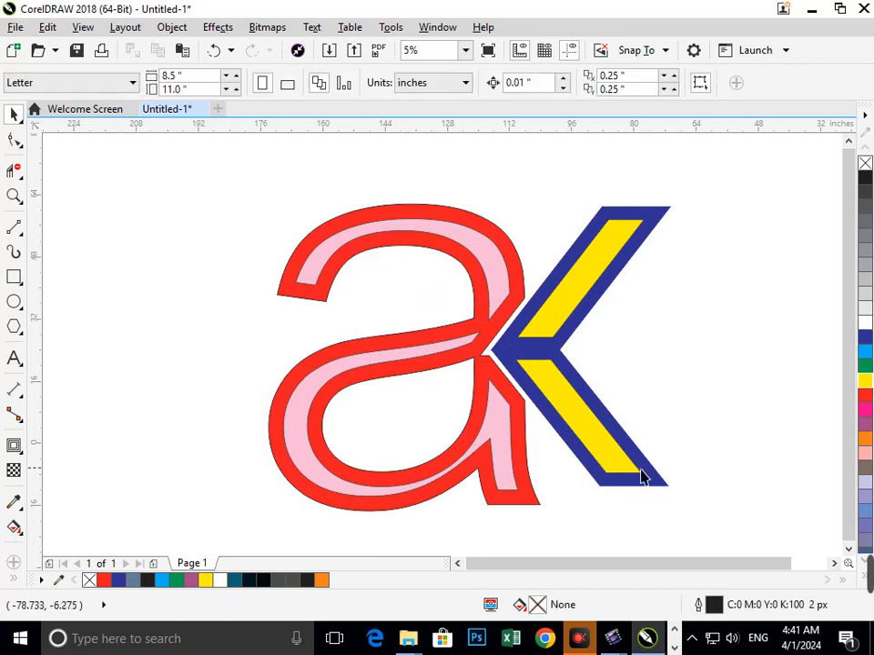
{"action": "left_click", "coordinate": [655, 477]}
{"action": "left_click_drag", "start_coordinate": [643, 526], "coordinate": [642, 530]}
{"action": "key", "text": "ctrl+z"}
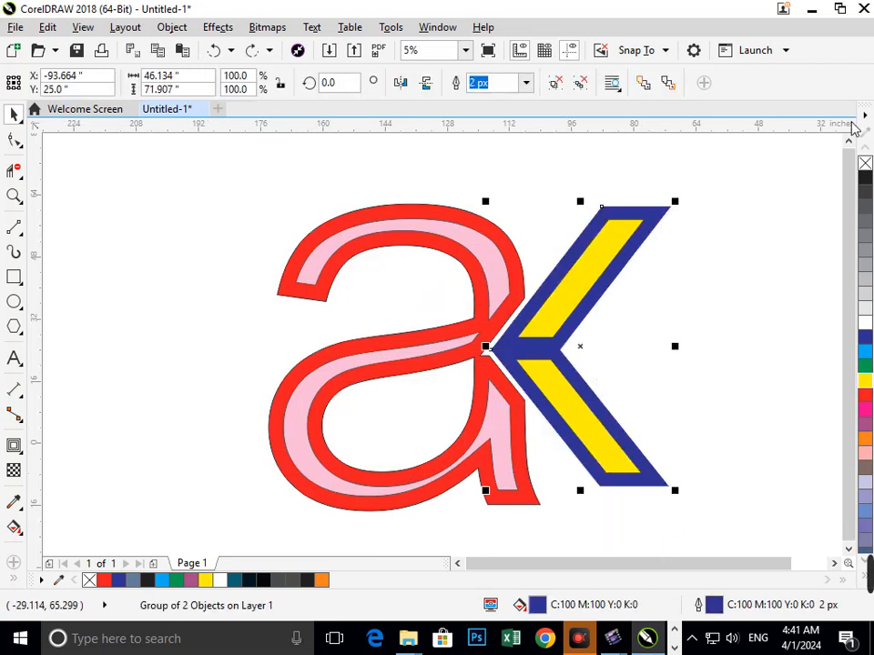
{"action": "left_click", "coordinate": [865, 178]}
{"action": "key", "text": "Escape"}
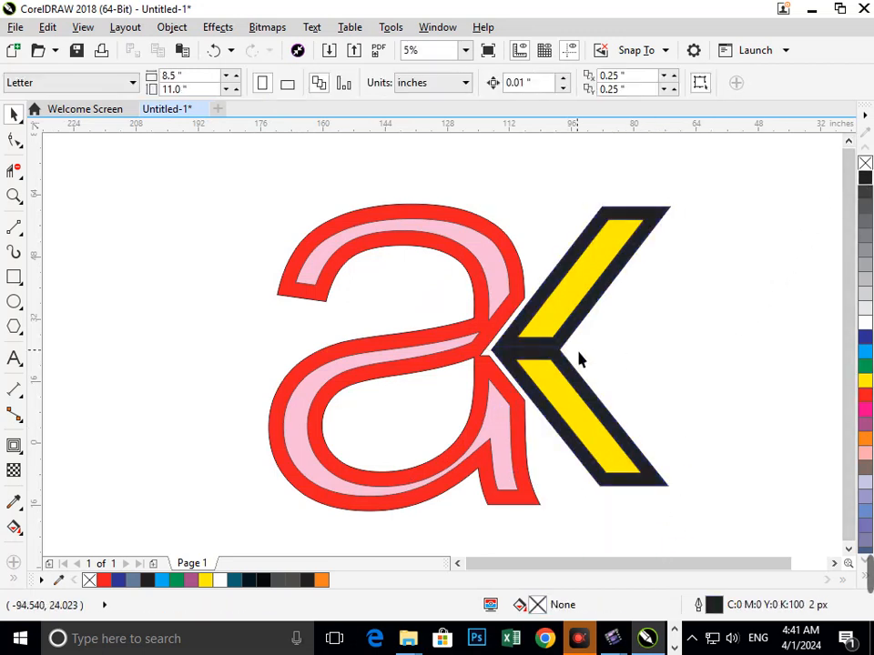
Step: Draw a rectangle about 2.4 by 5.5 inches over the notch in the red a and skew it along the a's diagonal edge
{"action": "scroll", "coordinate": [483, 423], "scroll_direction": "up", "scroll_amount": 3}
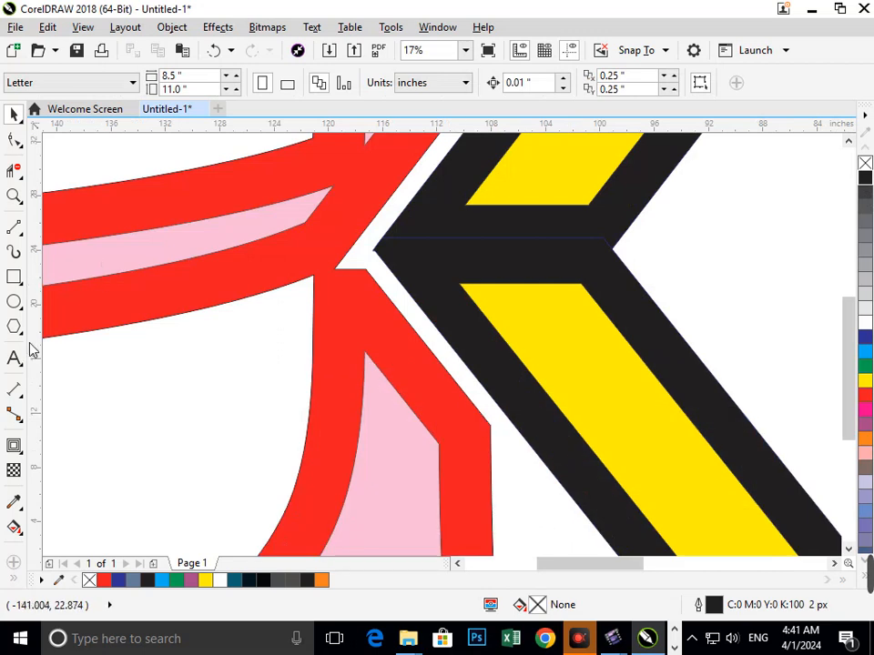
{"action": "left_click", "coordinate": [14, 276]}
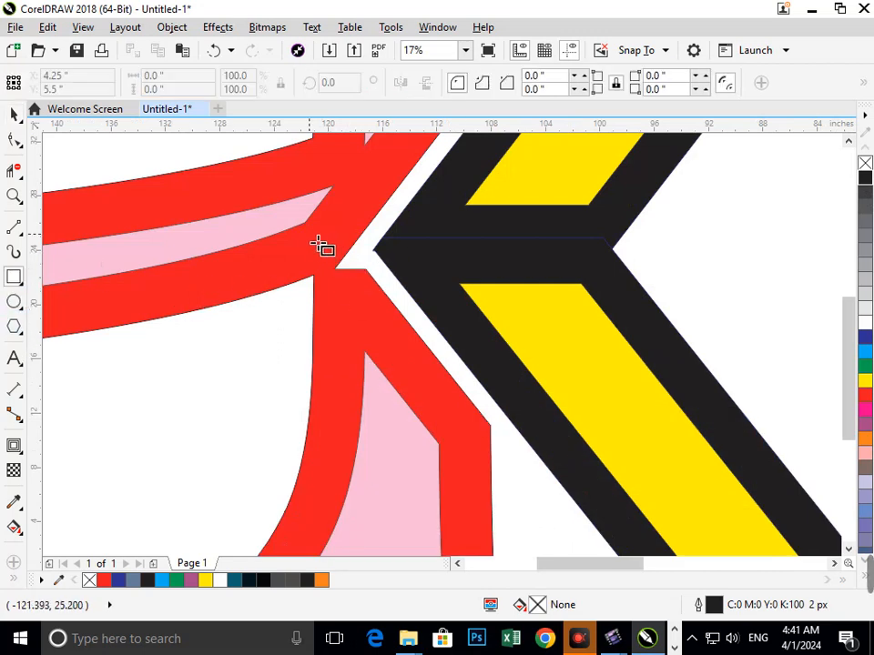
{"action": "mouse_move", "coordinate": [317, 242]}
{"action": "left_mouse_down"}
{"action": "mouse_move", "coordinate": [365, 308]}
{"action": "mouse_move", "coordinate": [346, 323]}
{"action": "left_mouse_up"}
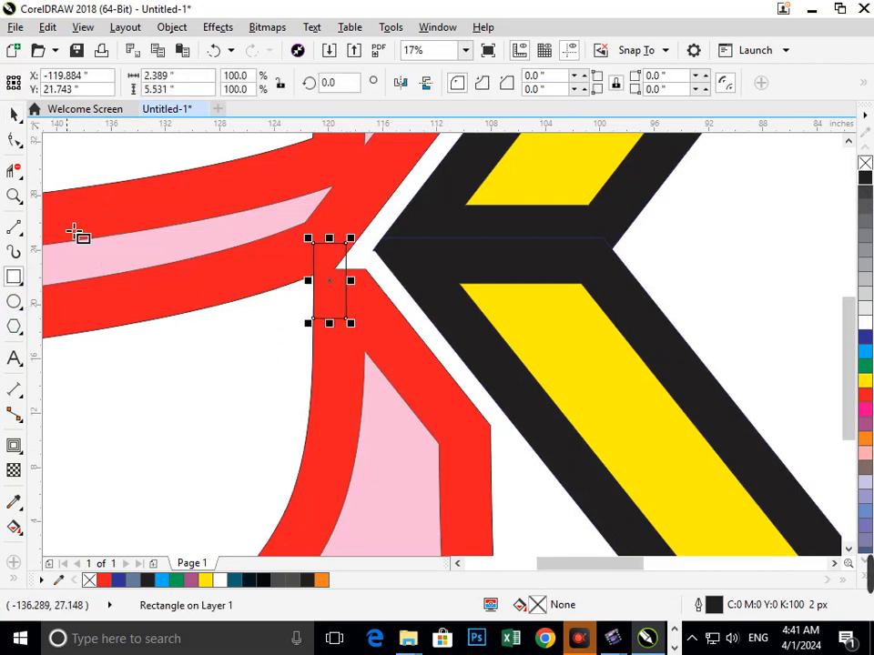
{"action": "left_click", "coordinate": [13, 113]}
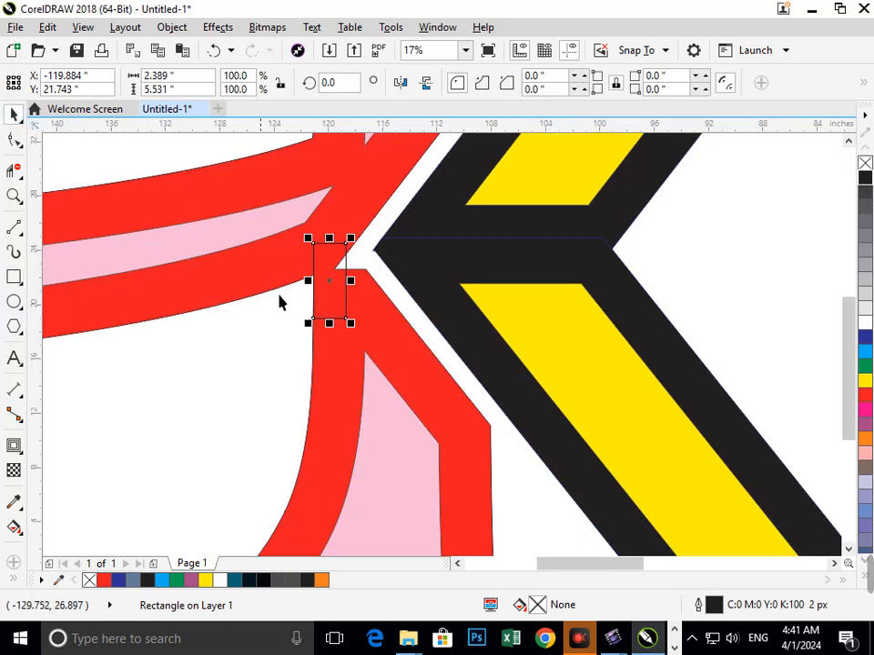
{"action": "left_click", "coordinate": [345, 313]}
{"action": "left_click_drag", "start_coordinate": [338, 336], "coordinate": [401, 350]}
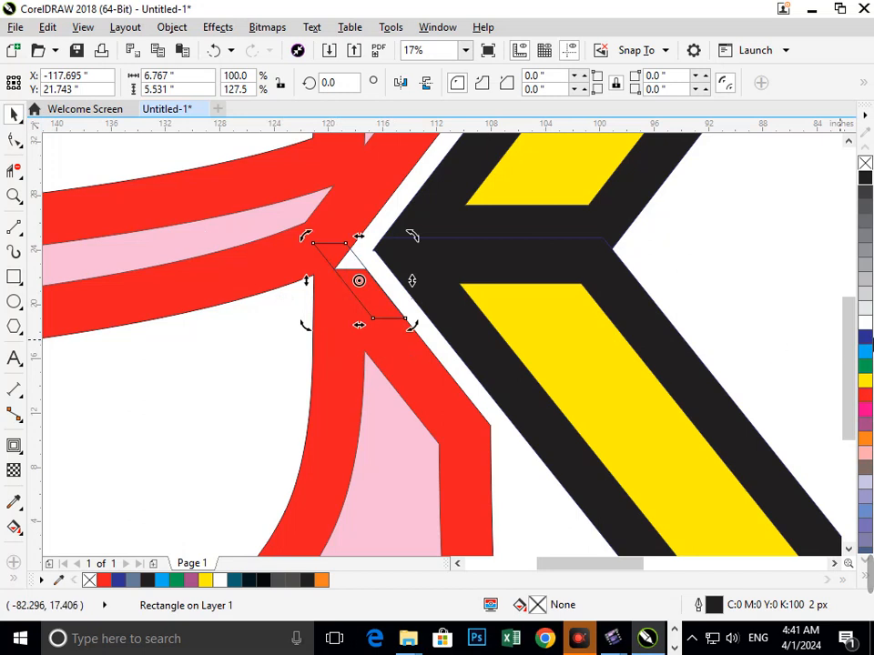
Step: Set the skewed patch's fill and outline to red (C:0 M:100 Y:100 K:0)
{"action": "left_click", "coordinate": [865, 396]}
{"action": "right_click", "coordinate": [865, 395]}
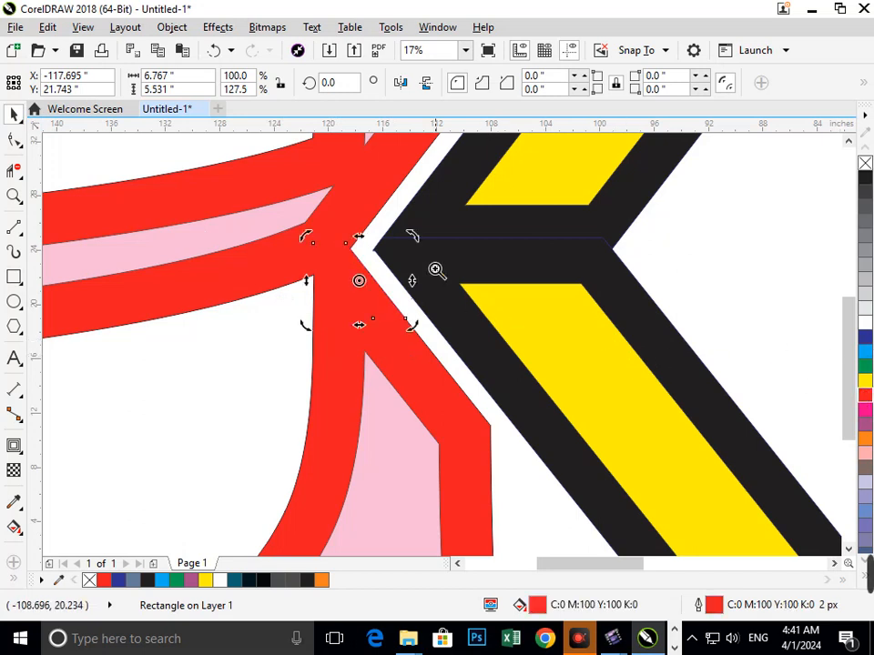
{"action": "scroll", "coordinate": [437, 269], "scroll_direction": "down", "scroll_amount": 3}
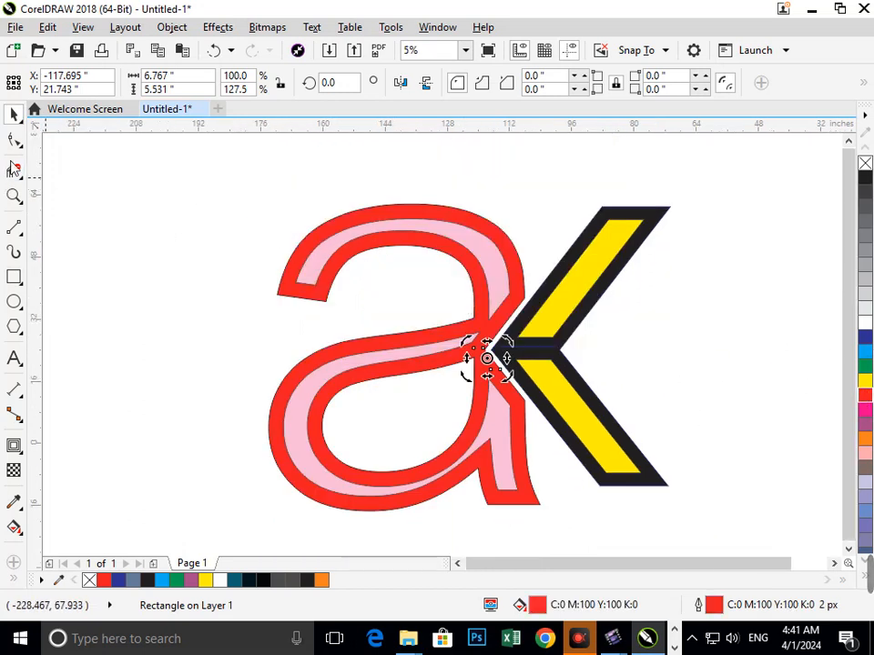
{"action": "left_click", "coordinate": [78, 160]}
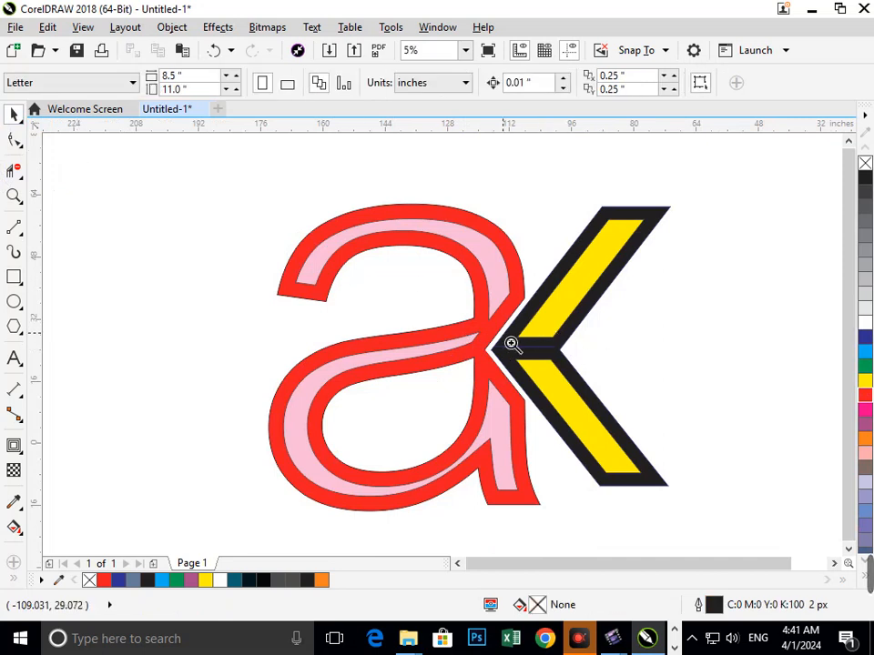
Step: Set the outline of the outer k group to black
{"action": "scroll", "coordinate": [511, 346], "scroll_direction": "up", "scroll_amount": 3}
{"action": "scroll", "coordinate": [394, 265], "scroll_direction": "down", "scroll_amount": 3}
{"action": "left_click_drag", "start_coordinate": [534, 357], "coordinate": [483, 364]}
{"action": "key", "text": "ctrl+z"}
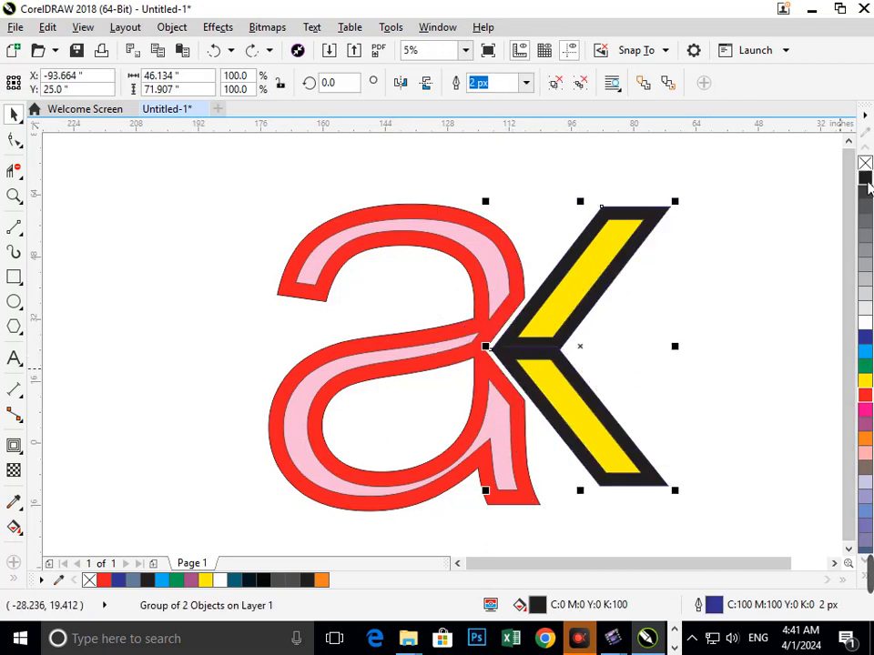
{"action": "right_click", "coordinate": [866, 182]}
{"action": "left_click", "coordinate": [685, 325]}
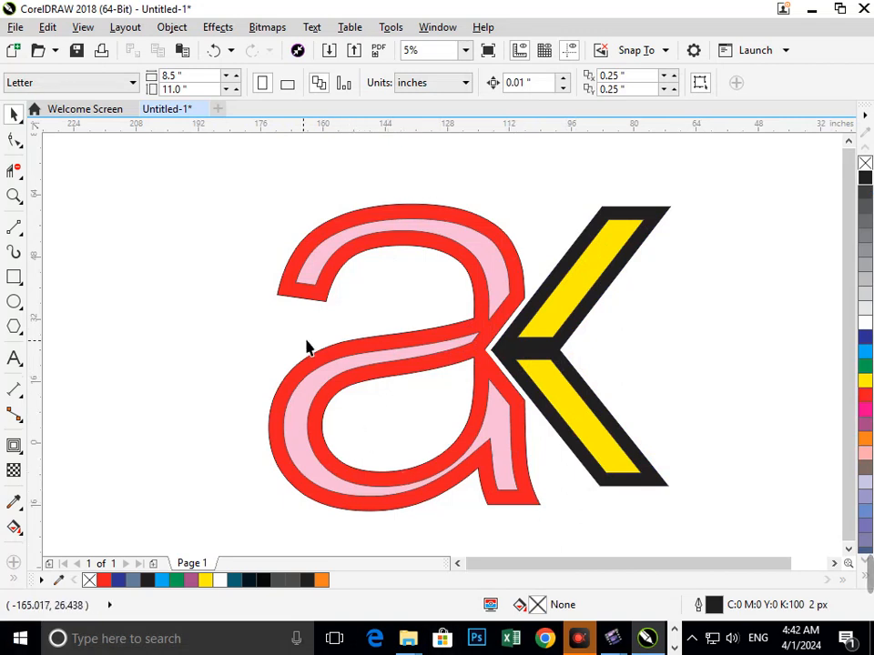
Step: Move the outer corner node of the a's upper terminal down slightly so its end edge runs nearly horizontal
{"action": "left_click_drag", "start_coordinate": [322, 302], "coordinate": [254, 306]}
{"action": "key", "text": "ctrl+z"}
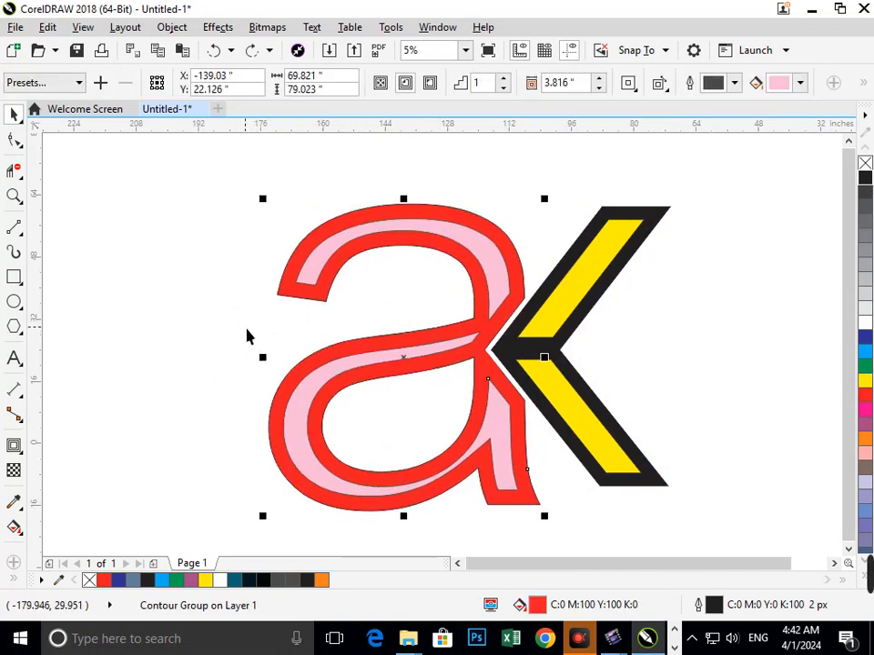
{"action": "left_click", "coordinate": [15, 139]}
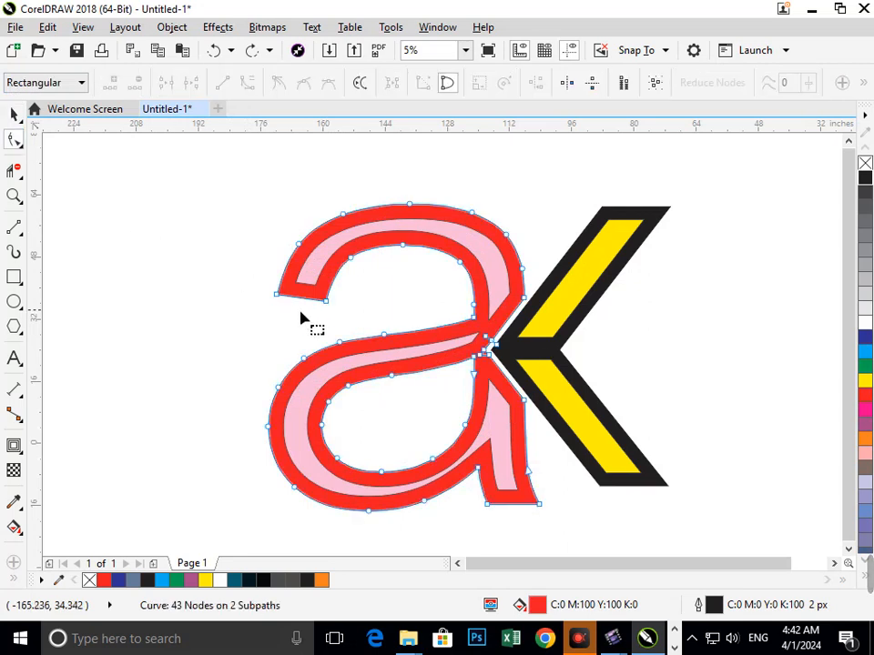
{"action": "left_click_drag", "start_coordinate": [277, 297], "coordinate": [281, 307]}
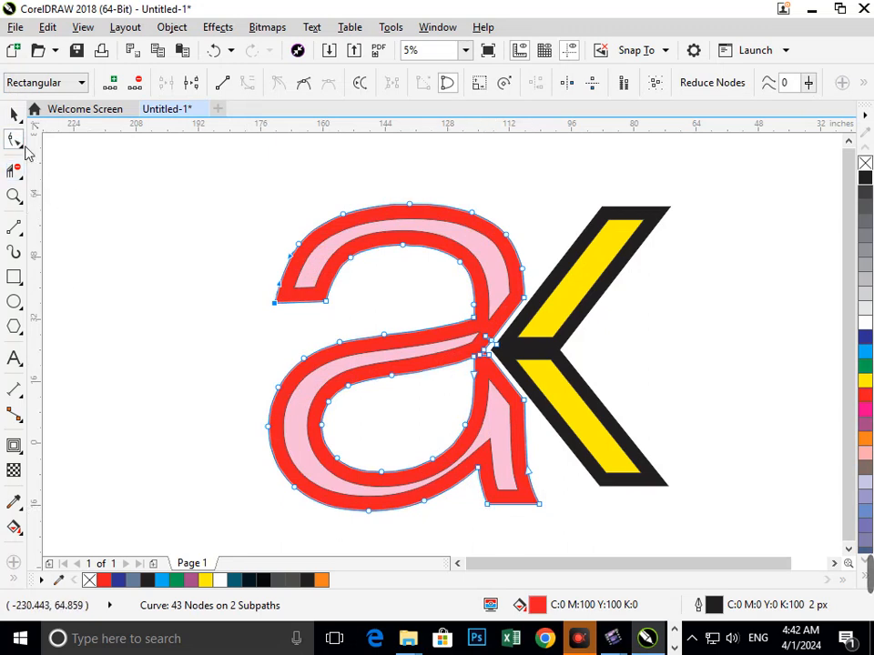
{"action": "left_click", "coordinate": [14, 114]}
{"action": "key", "text": "Escape"}
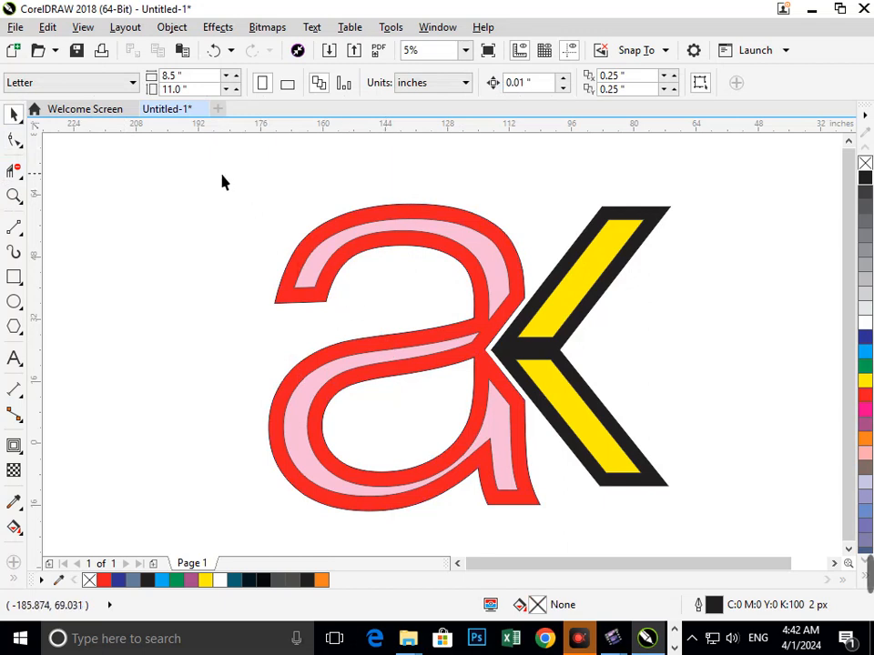
Step: Group all the parts of the ak logo and scale the group proportionally to about 84.6%
{"action": "left_click_drag", "start_coordinate": [223, 182], "coordinate": [701, 512]}
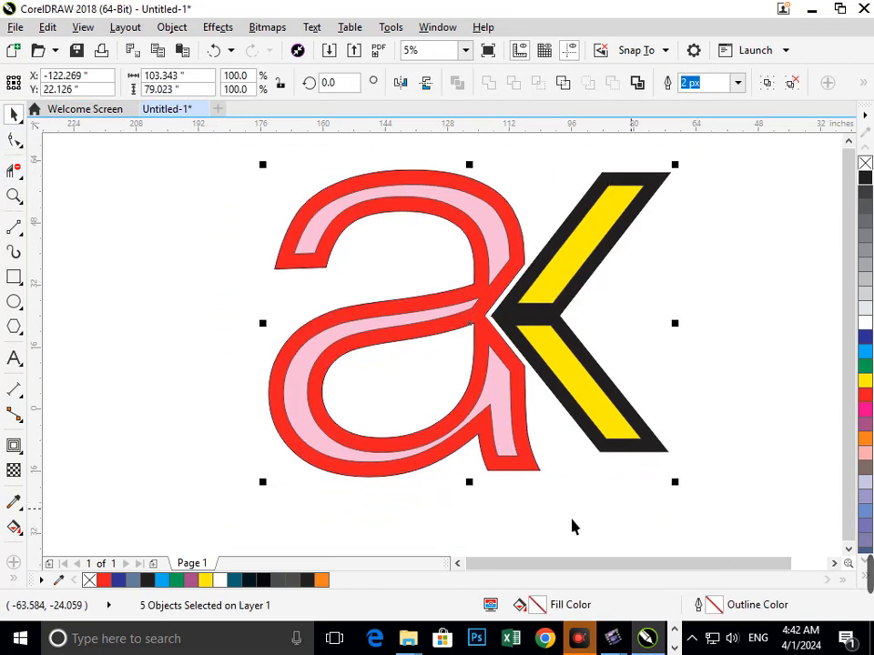
{"action": "key", "text": "ctrl+g"}
{"action": "left_click_drag", "start_coordinate": [266, 487], "coordinate": [289, 468]}
Step: Shift the grouped ak logo slightly to the left on the drawing area
{"action": "left_click_drag", "start_coordinate": [351, 449], "coordinate": [349, 457]}
{"action": "left_click", "coordinate": [708, 338]}
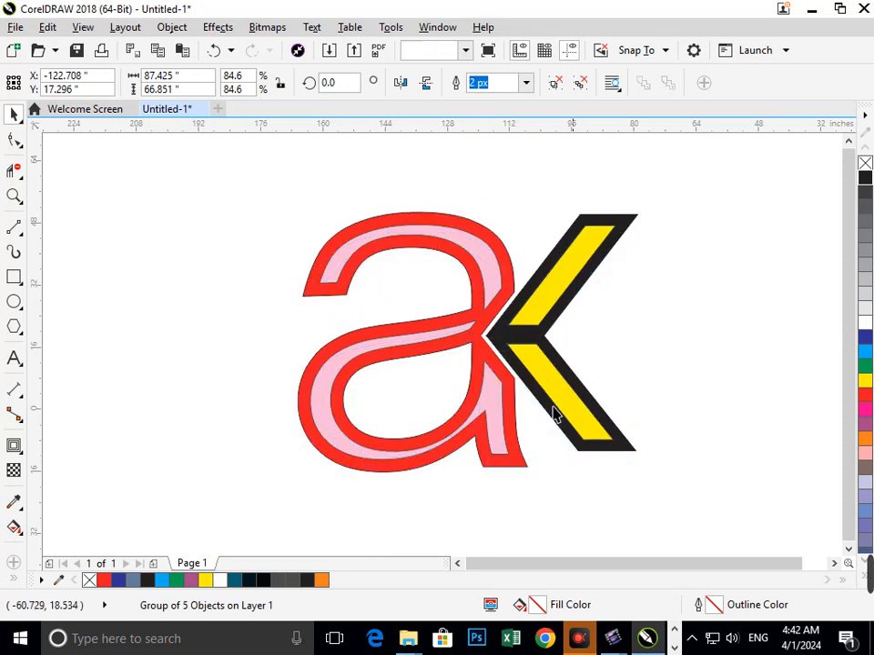
{"action": "left_click_drag", "start_coordinate": [503, 405], "coordinate": [476, 405]}
{"action": "left_click", "coordinate": [610, 375]}
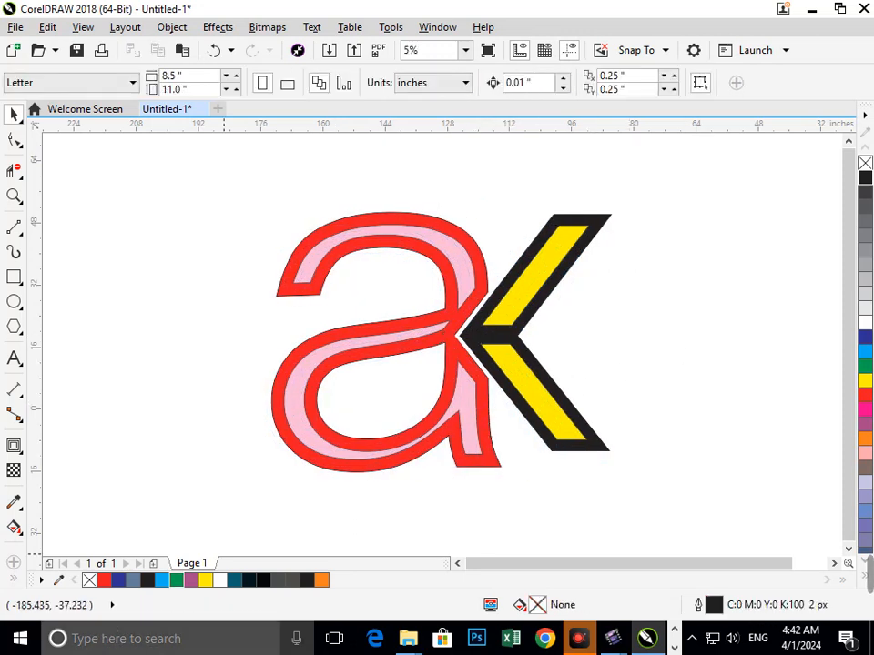